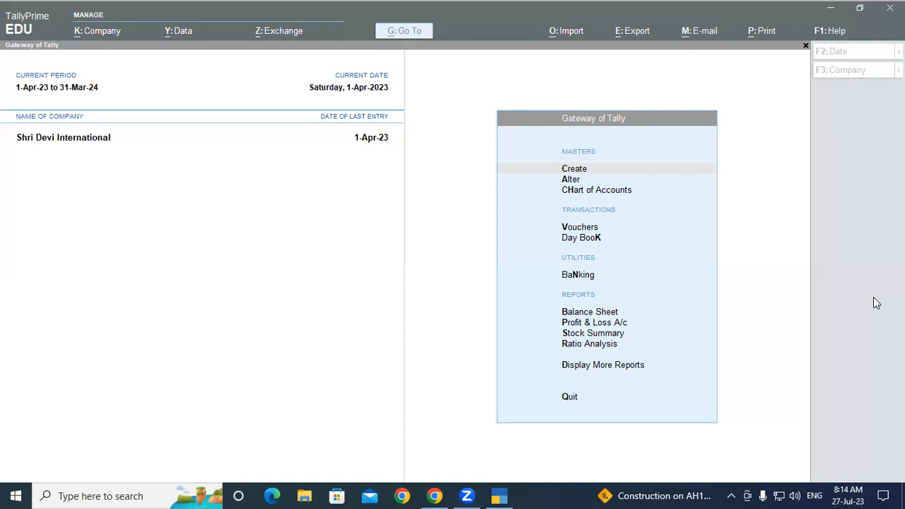
Open a new purchase voucher for Shri Devi International
left_click(411, 211)
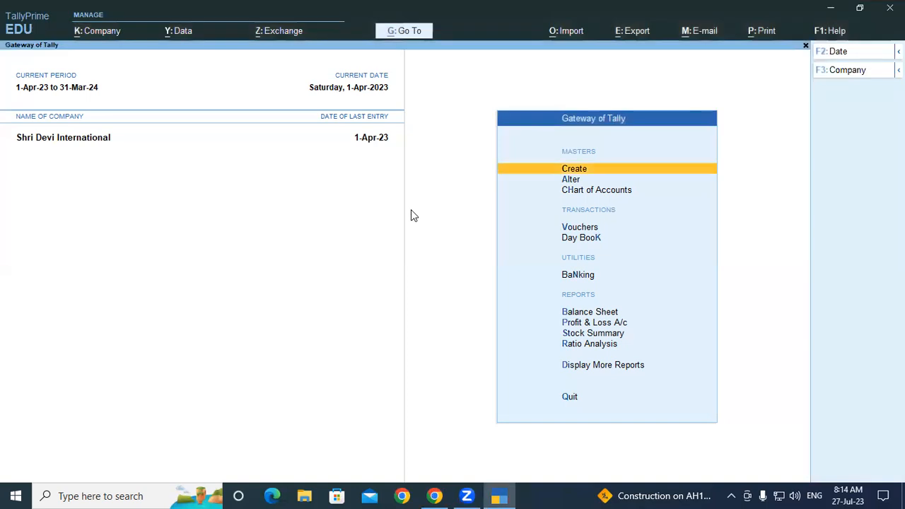
key("Down")
key("Down")
key("Down")
key("Down")
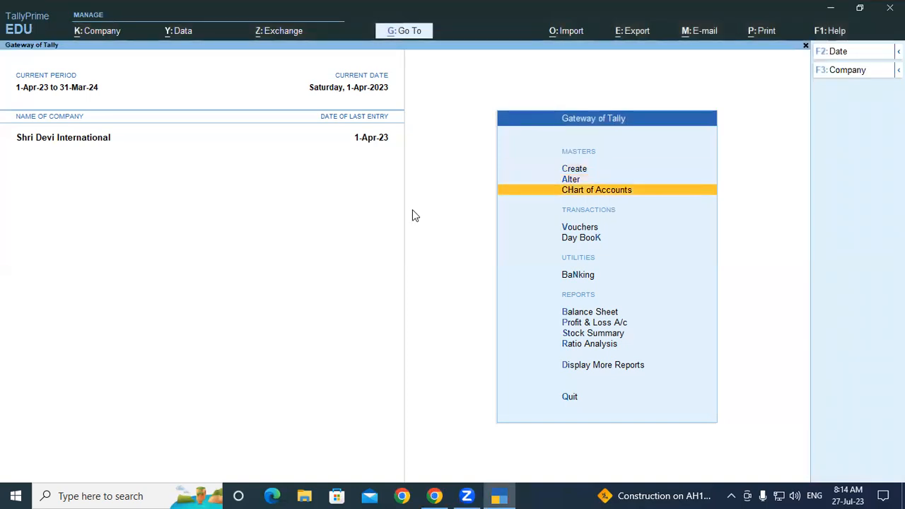
key("Up")
key("Return")
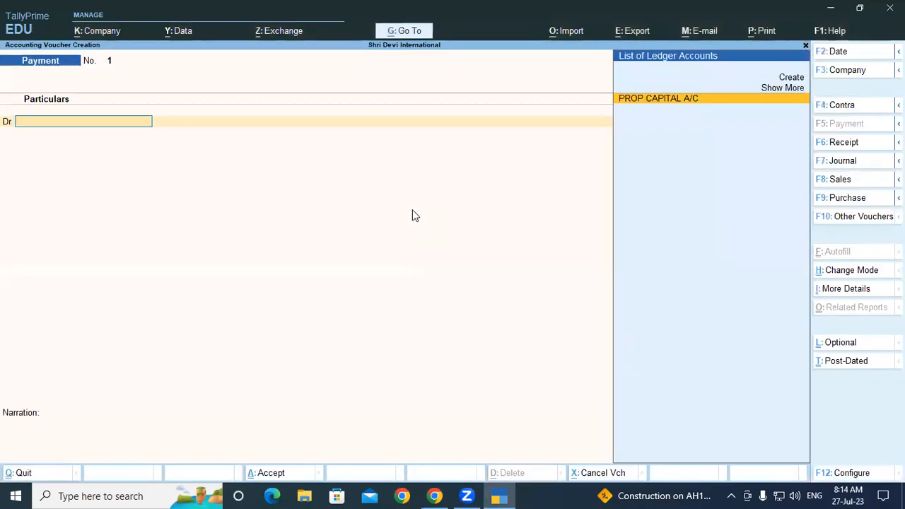
key("F9")
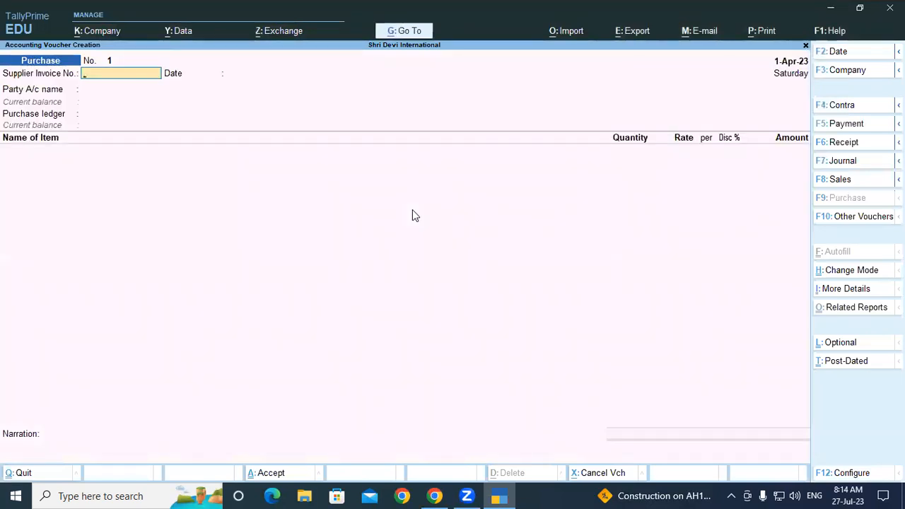
Enter supplier invoice number 01 and accept 1-Apr-23 as the supplier invoice date
type("01")
key("Return")
key("Return")
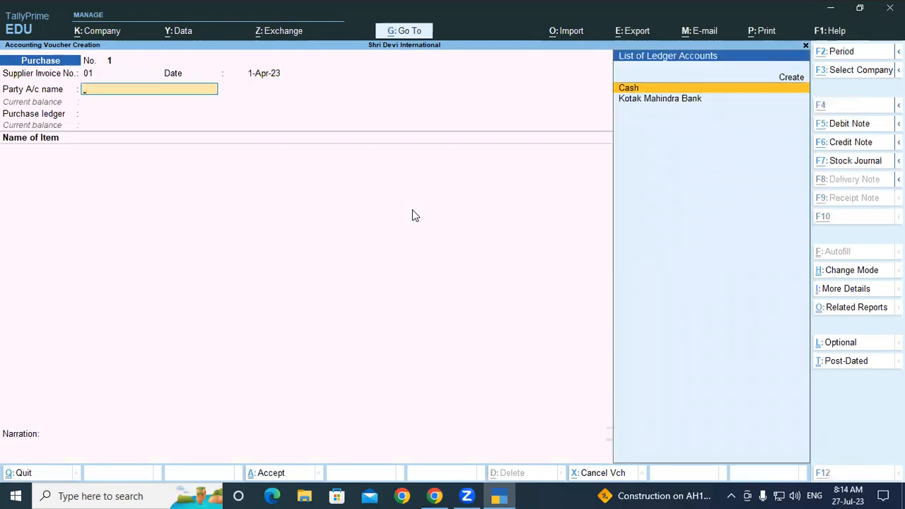
Start a new party ledger from the purchase voucher and name it HUL Manufaturer
key("alt+c")
type("HU")
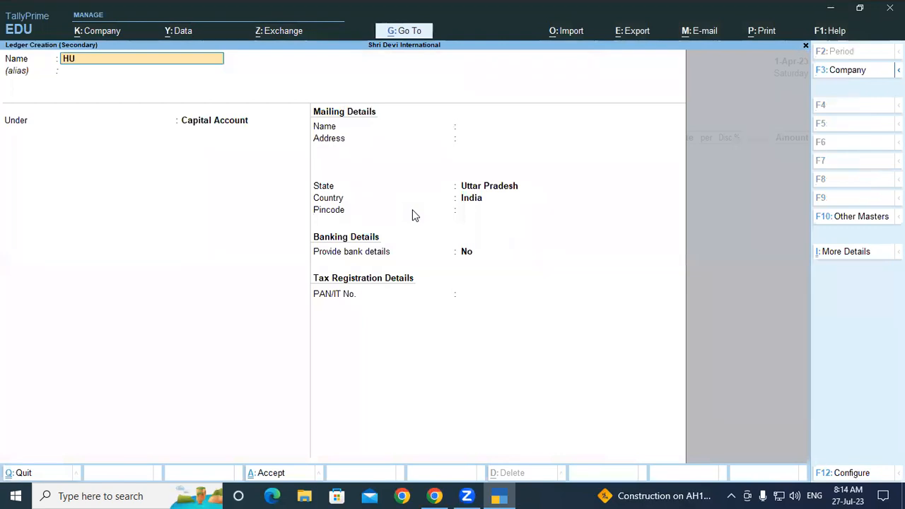
type("L Manufaturer")
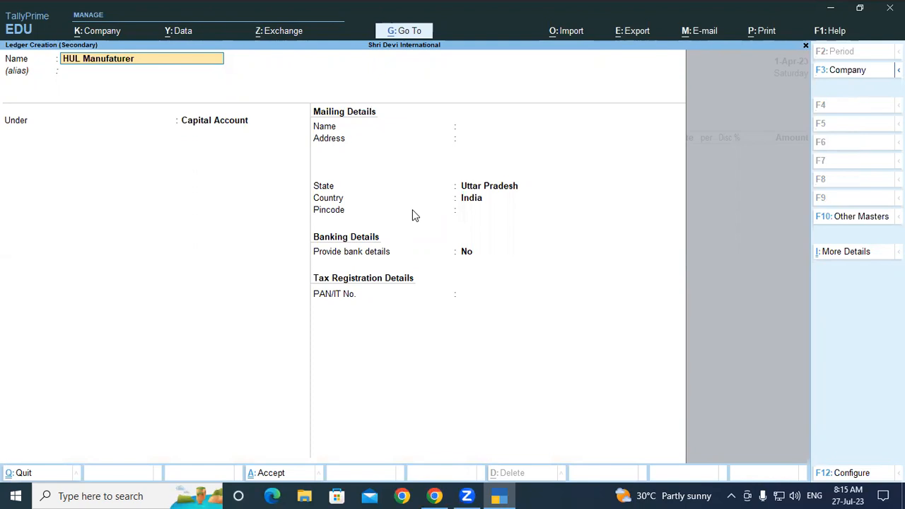
key("Return")
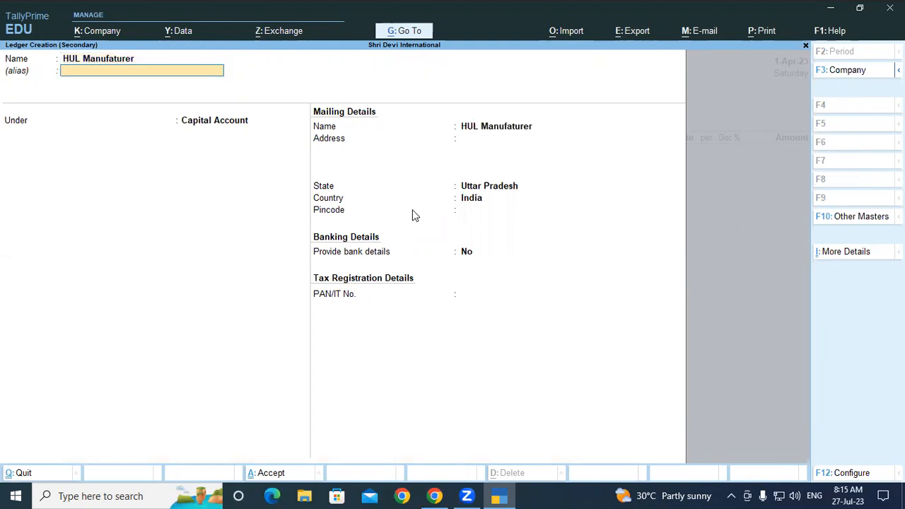
Place the HUL Manufaturer ledger under Sundry Creditors, keeping the default bill-by-bill, mailing and banking details
key("Return")
type("Sun")
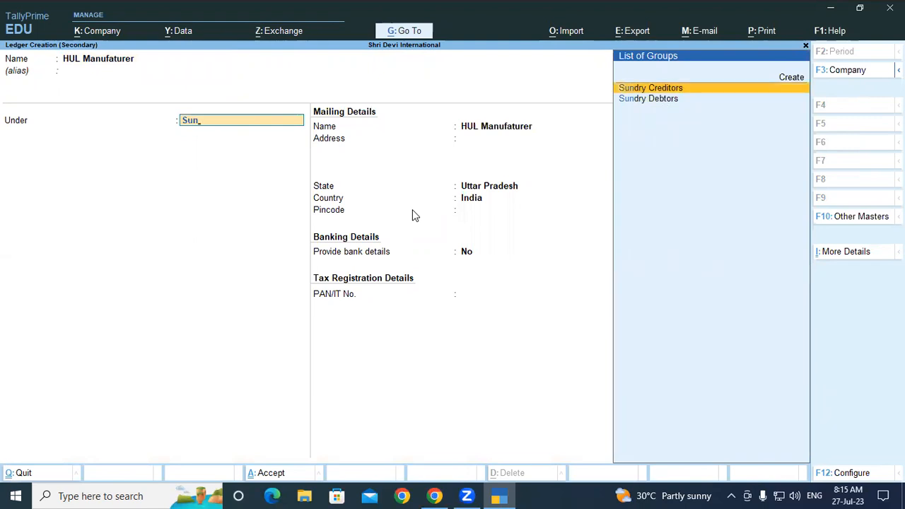
key("Return")
key("Return")
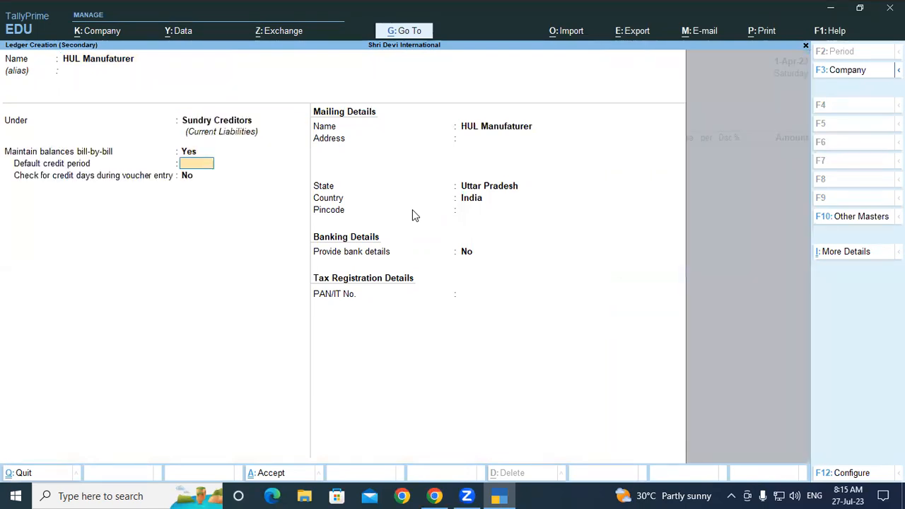
key("Return")
key("Return")
key("Return")
key("Return")
key("Return")
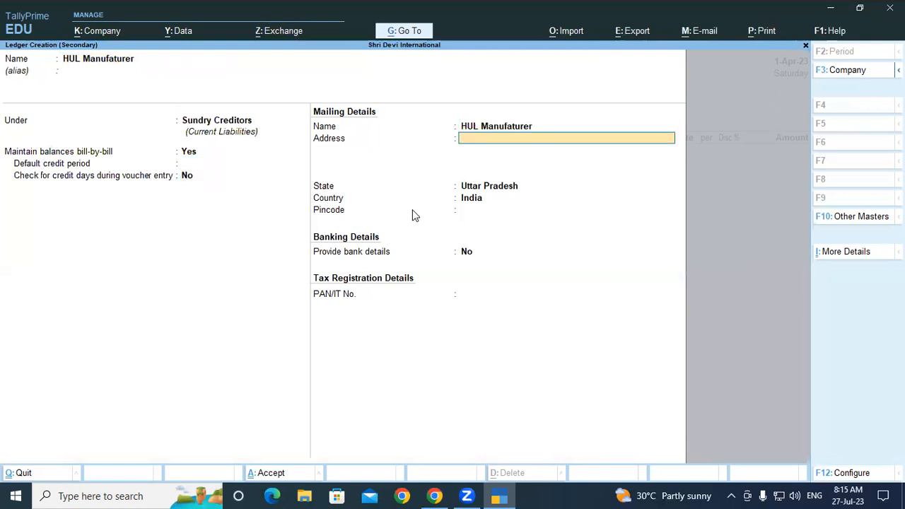
key("Return")
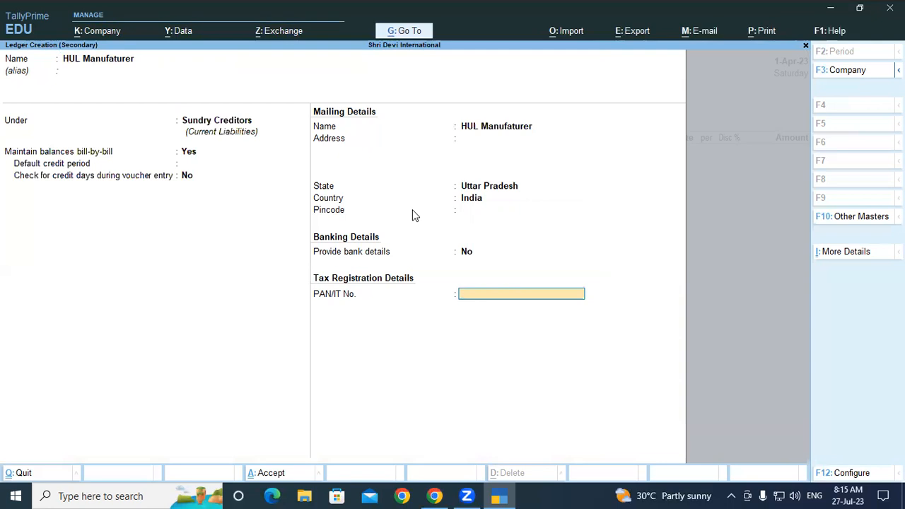
Enter the supplier's PAN/IT number and save the ledger as the voucher's party account
type("ASWPC")
key("BackSpace")
key("BackSpace")
type("CP4567F")
key("Return")
Leave the receipt details blank and accept the default party details for the supplier
key("Return")
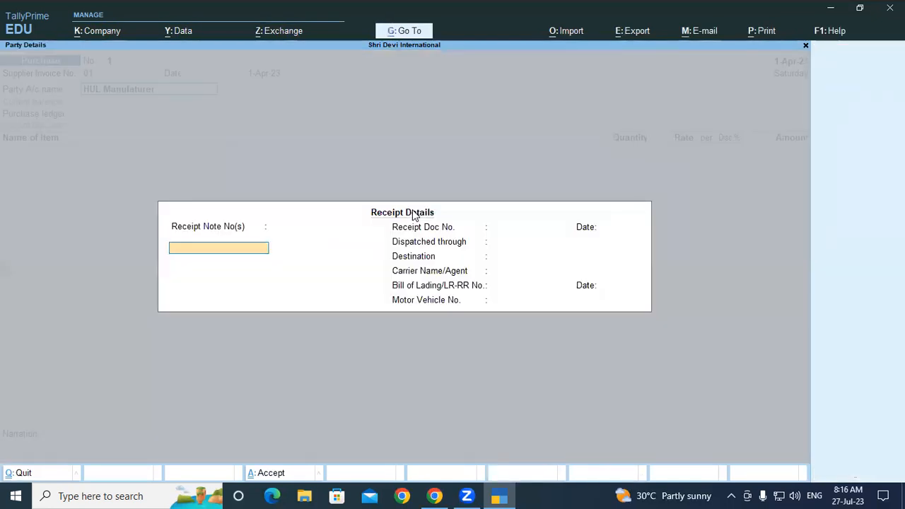
key("Return")
key("Return")
key("Return")
key("Return")
key("Return")
key("Return")
key("Return")
key("Return")
key("Return")
key("Return")
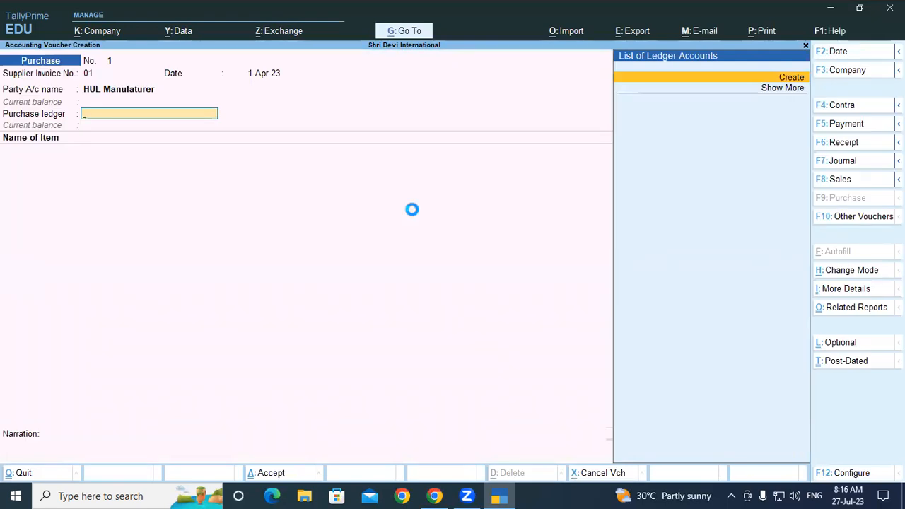
Start a new purchase ledger from the voucher and name it Purchase A/c
key("Return")
type("Purchase a/c")
key("Return")
key("Return")
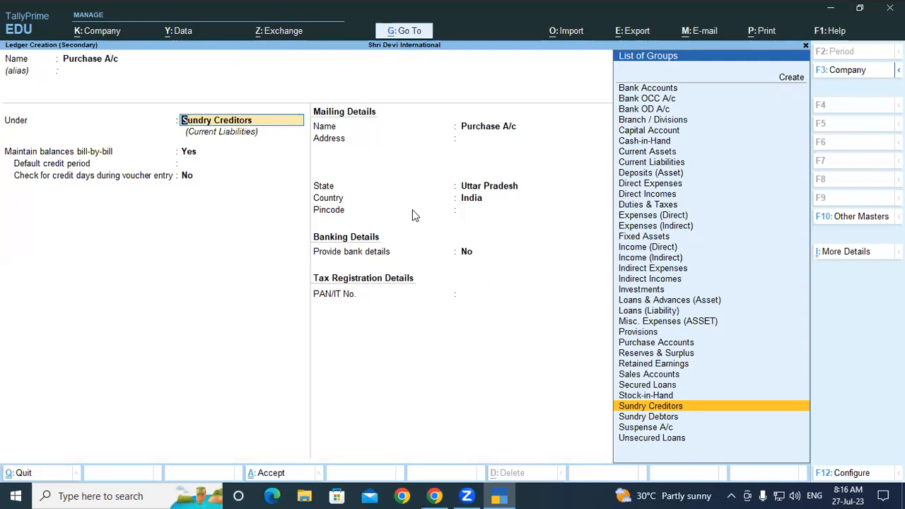
Place the Purchase A/c ledger under Purchase Accounts with ledger type Not Applicable and save it
type("Pu")
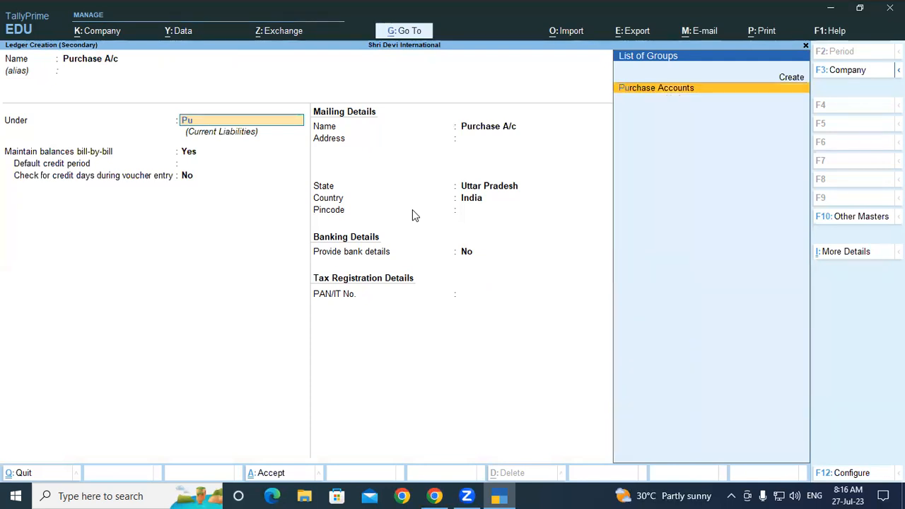
type("r")
key("Return")
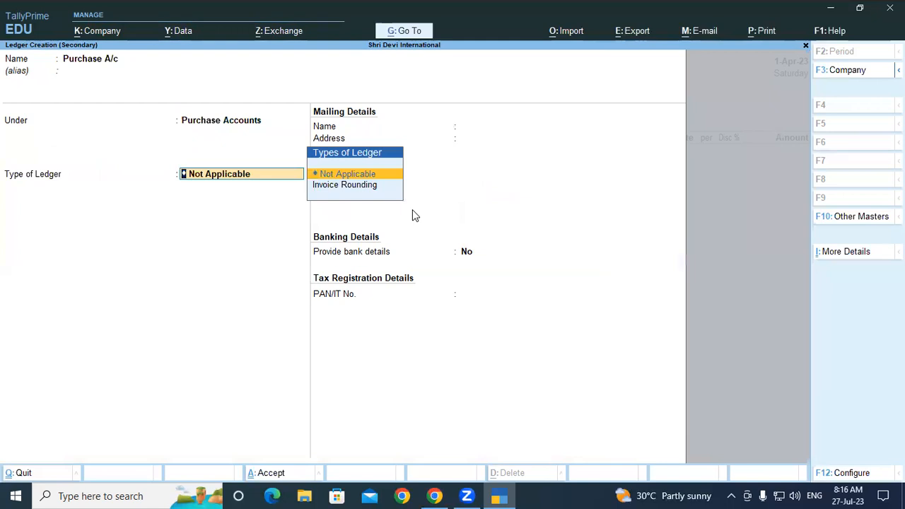
key("Return")
key("Return")
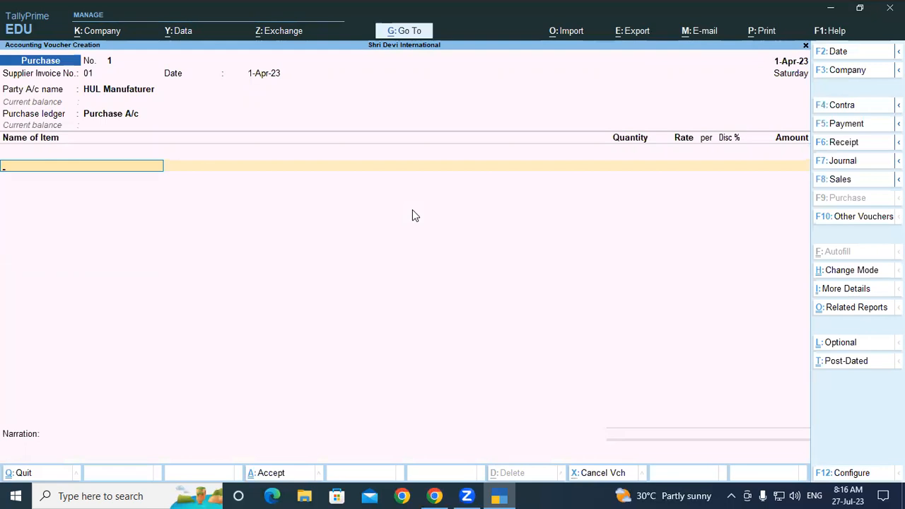
Add the stock item SURF EXCEL MATIC FRONT LOAD POWDER to the purchase voucher
type("Su")
key("Return")
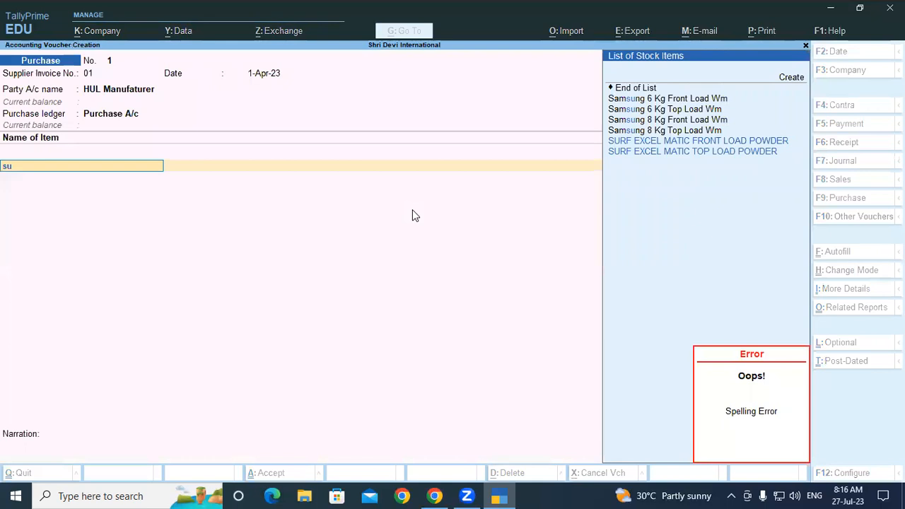
key("Up")
key("Up")
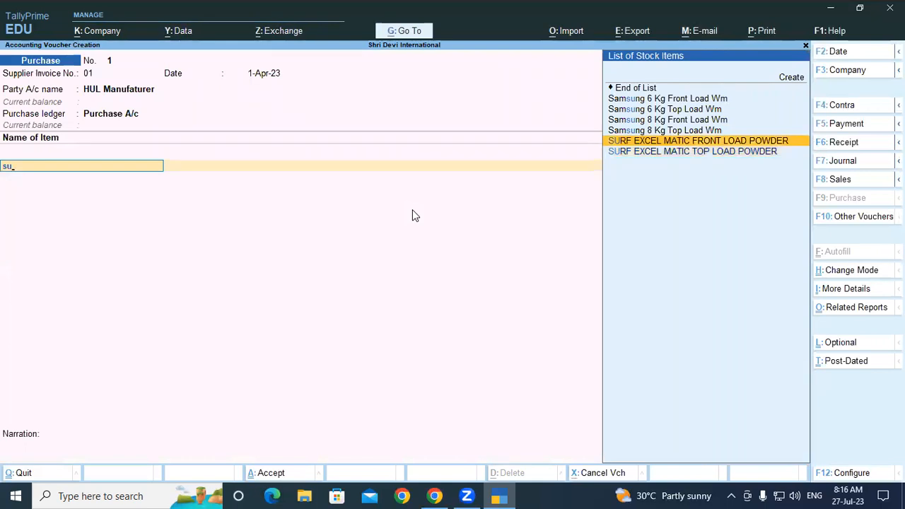
key("Return")
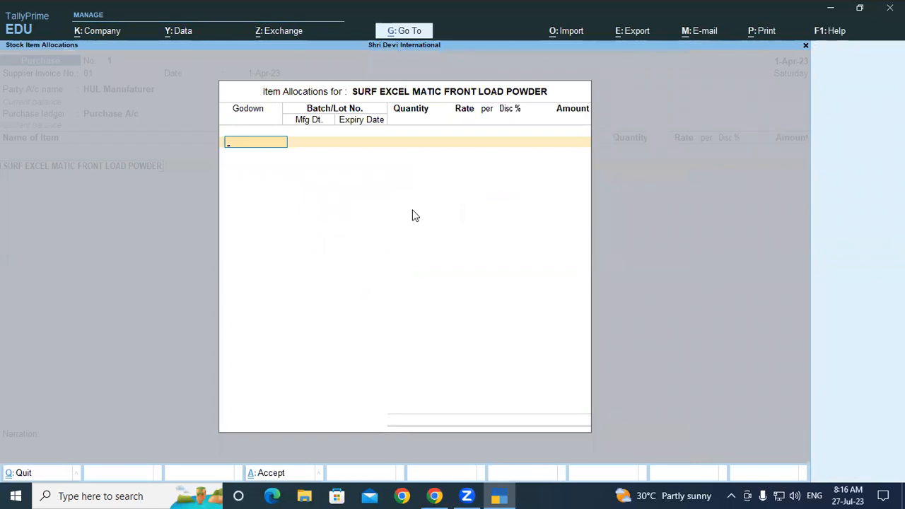
Allocate the front load powder to the Padrauna-UP godown under the new batch number Batch/001
type("P")
key("Return")
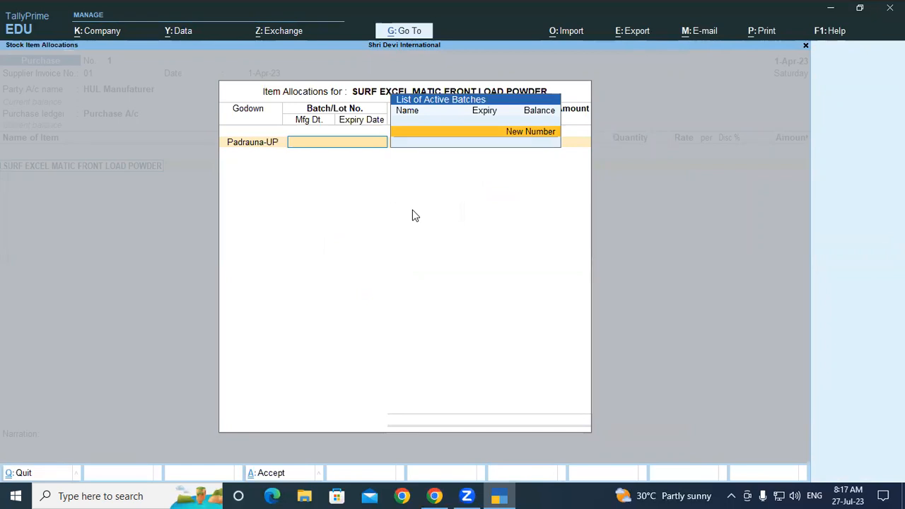
key("Return")
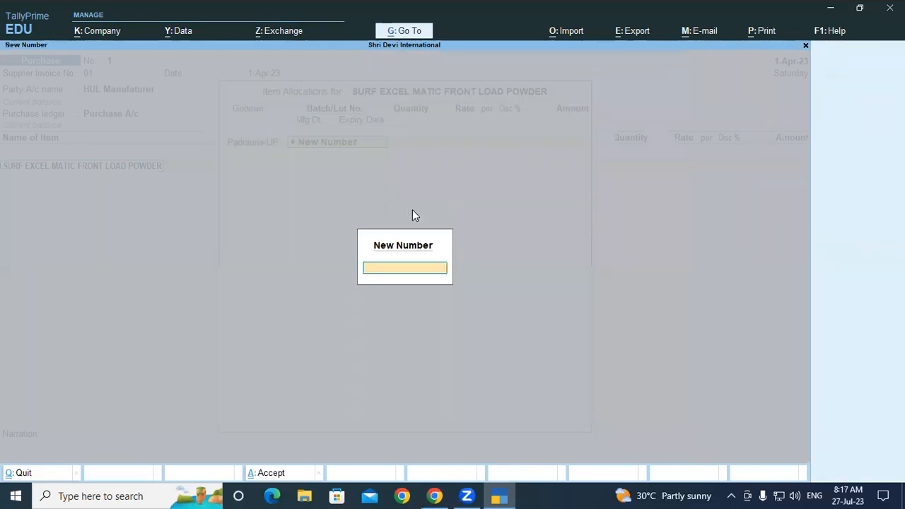
type("atch/001")
key("Return")
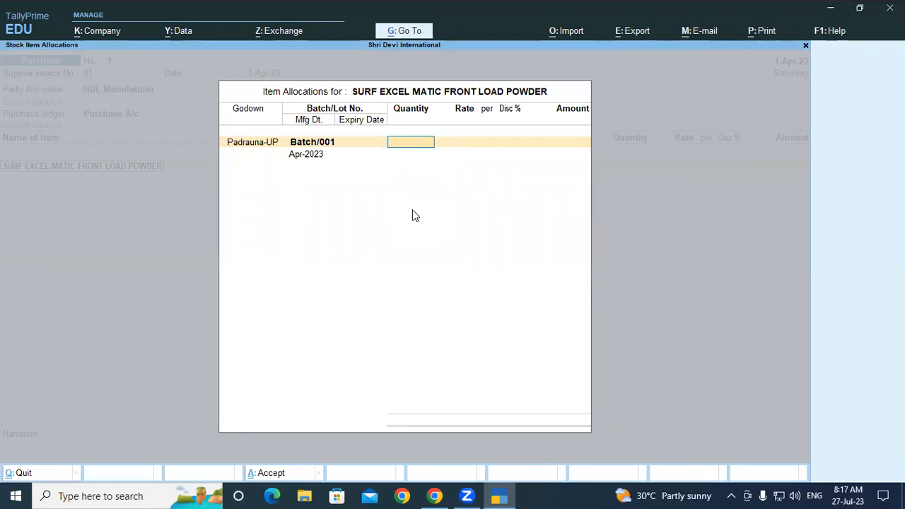
Set the Batch/001 quantity to 500 KGS at a rate of 200 per KGS
type("500")
key("Return")
type("200")
key("Return")
key("Return")
key("Return")
key("Return")
key("Return")
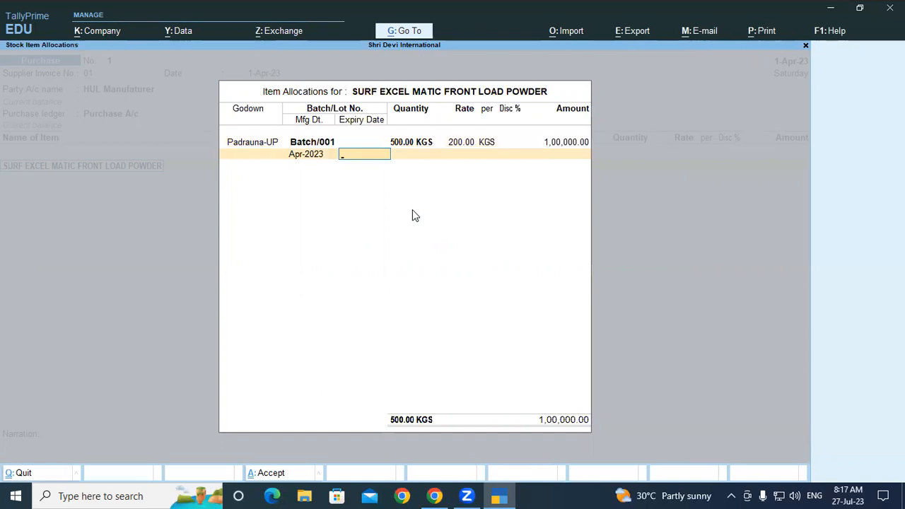
Set Batch/001's manufacturing date to 1-4-23 and expiry date to 1-10-23, and finish the front load powder line
key("BackSpace")
type("1-4")
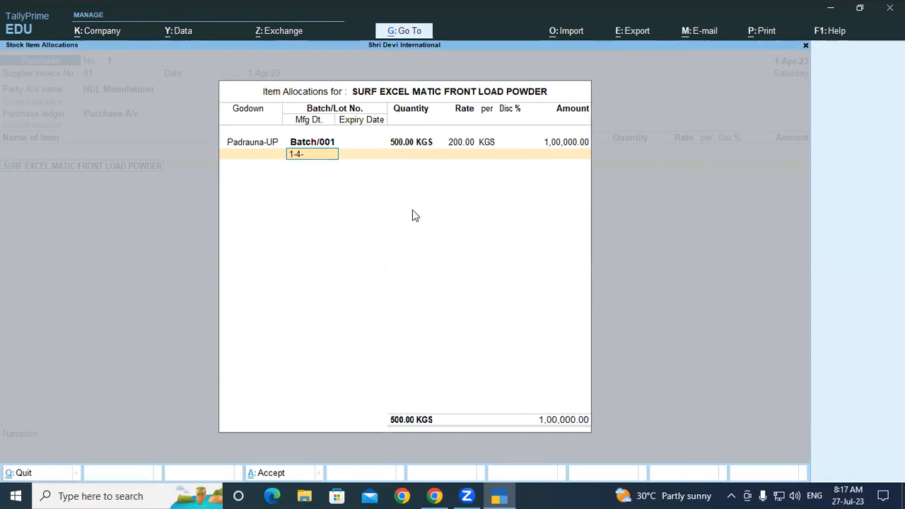
type("-23")
key("Return")
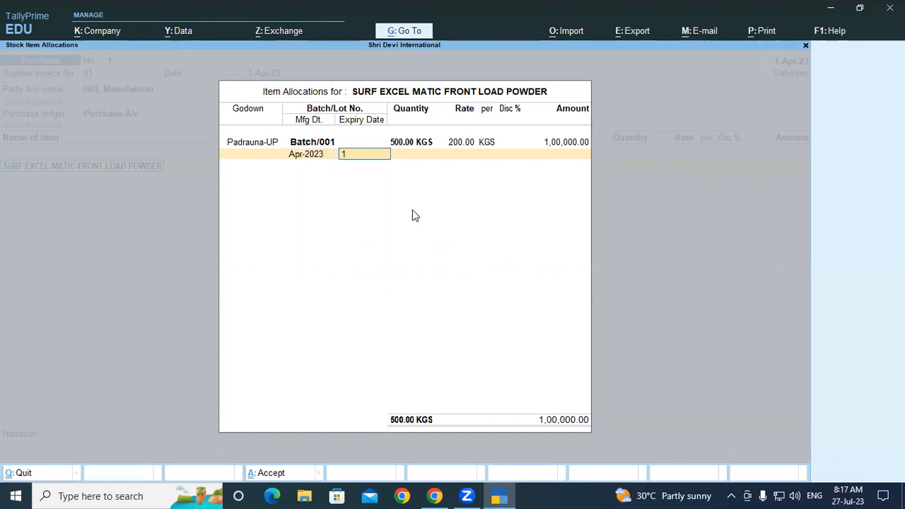
type("1-10-23")
key("Return")
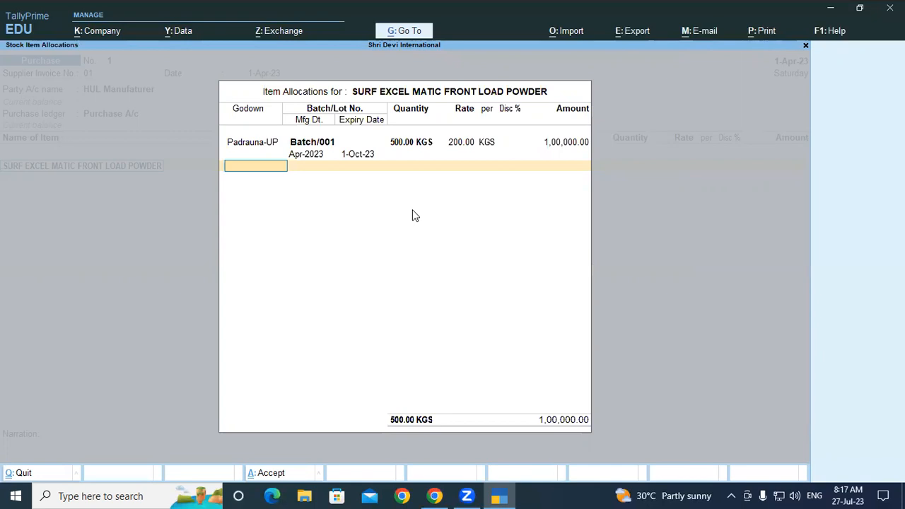
key("Return")
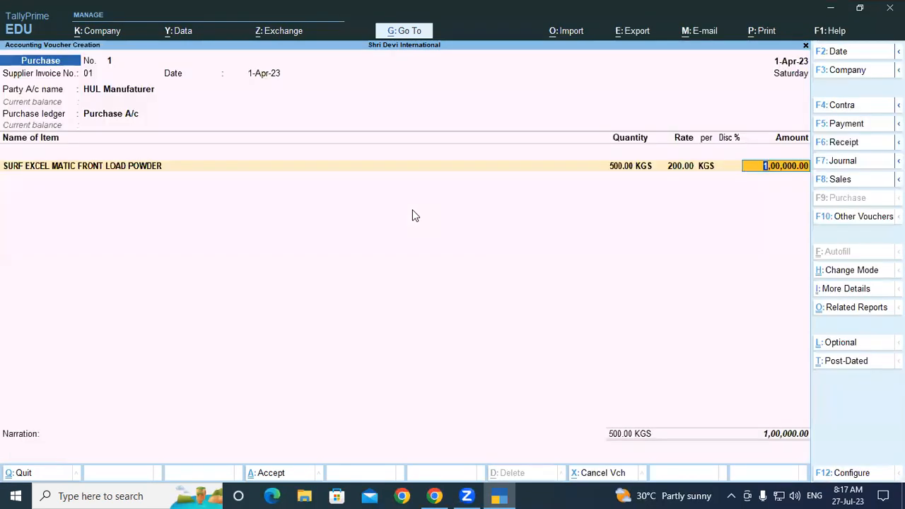
key("Return")
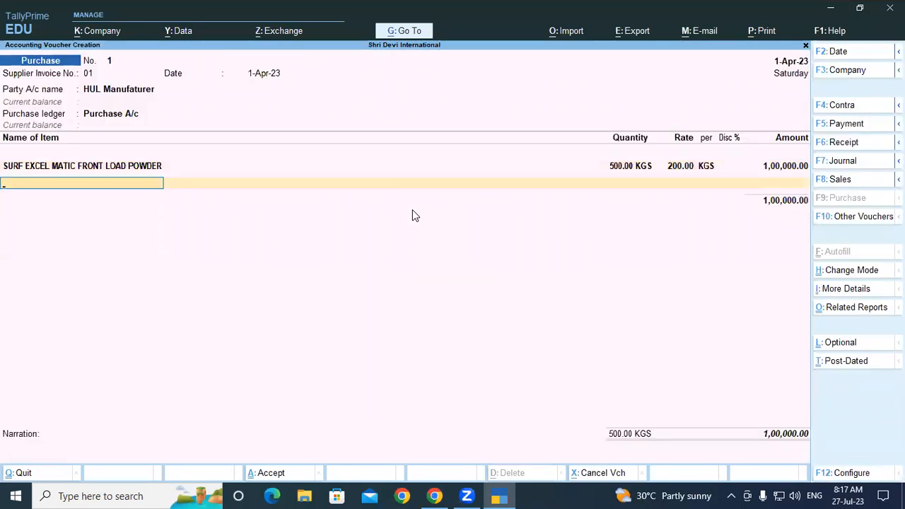
Add the stock item SURF EXCEL MATIC TOP LOAD POWDER as the second line of the purchase voucher
type("Su")
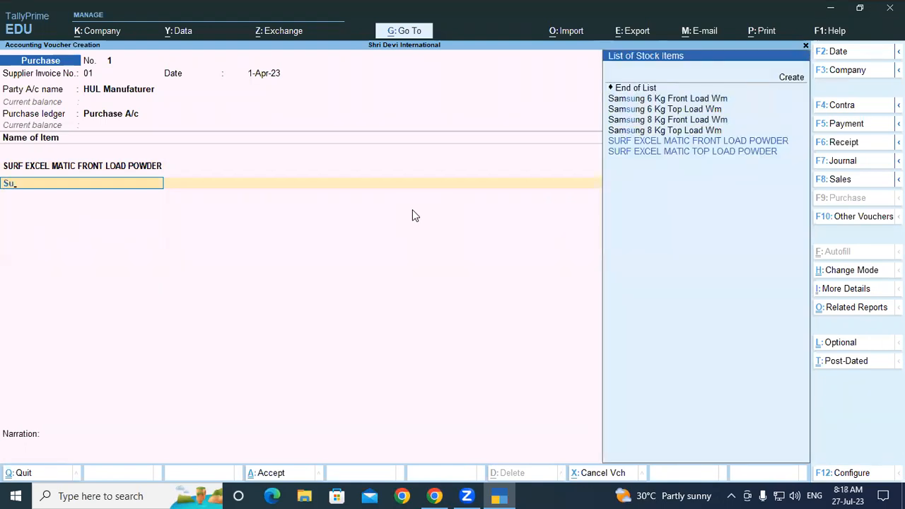
key("Down")
key("Return")
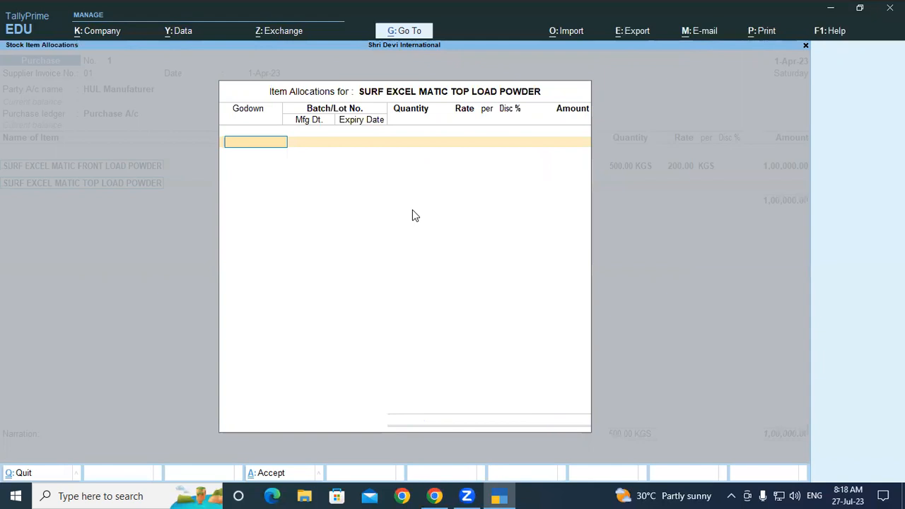
Allocate the top load powder to the Padrauna-UP godown under the new batch number Batch/002
key("Return")
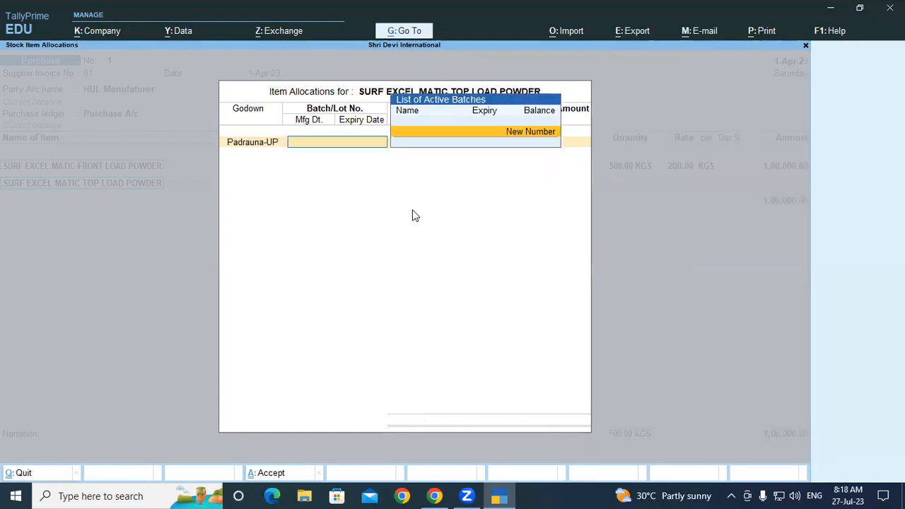
key("Return")
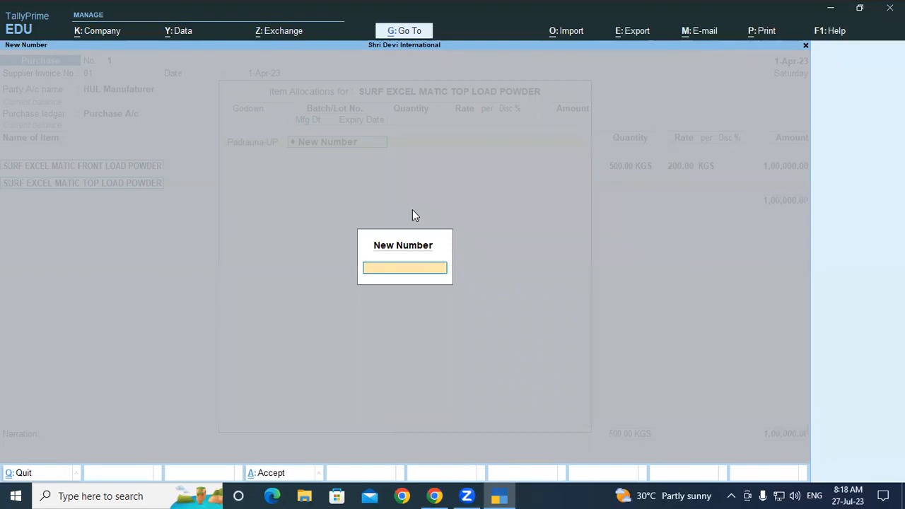
type("Batch_/002")
key("Return")
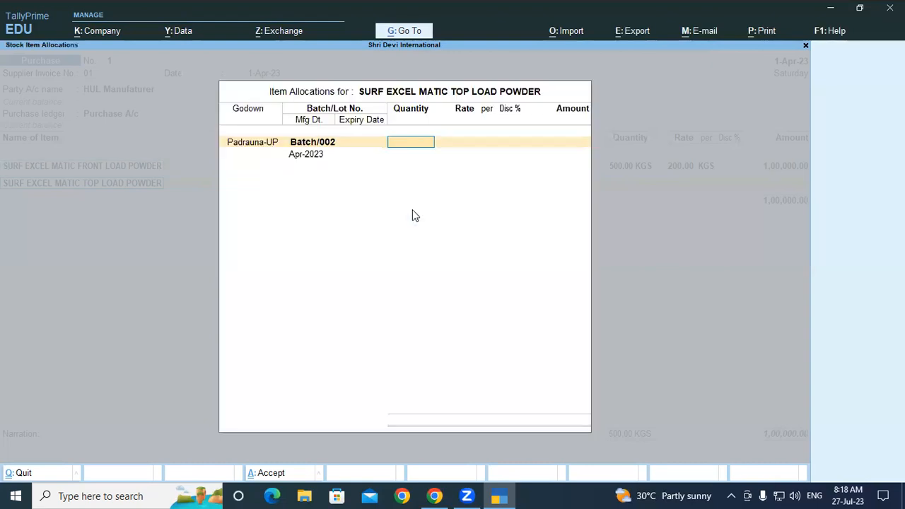
Set the Batch/002 quantity to 500 KGS at a rate of 150 per KGS
type("500")
key("Return")
type("150")
key("Return")
key("Return")
Set Batch/002's manufacturing date to 1-4-23 and expiry date to 1-10-23, and finish the top load powder line
key("Return")
key("Return")
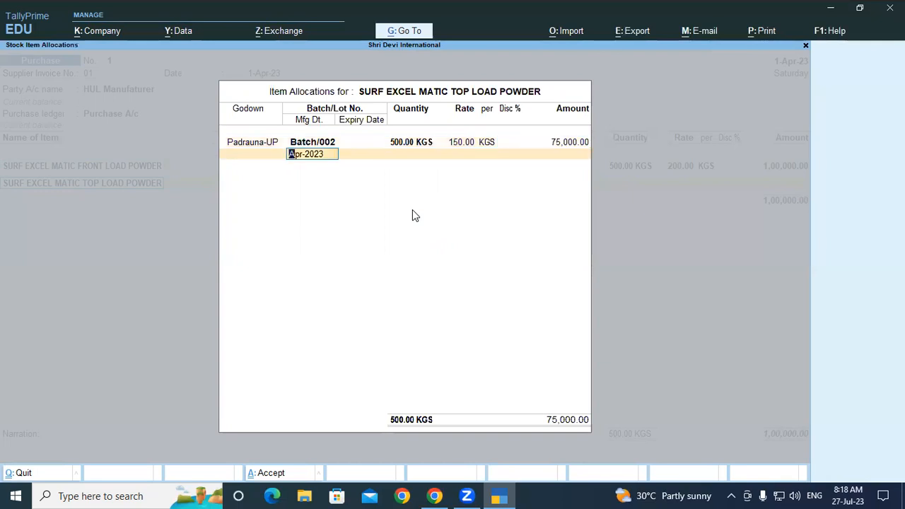
key("BackSpace")
type("1-4-23")
key("Return")
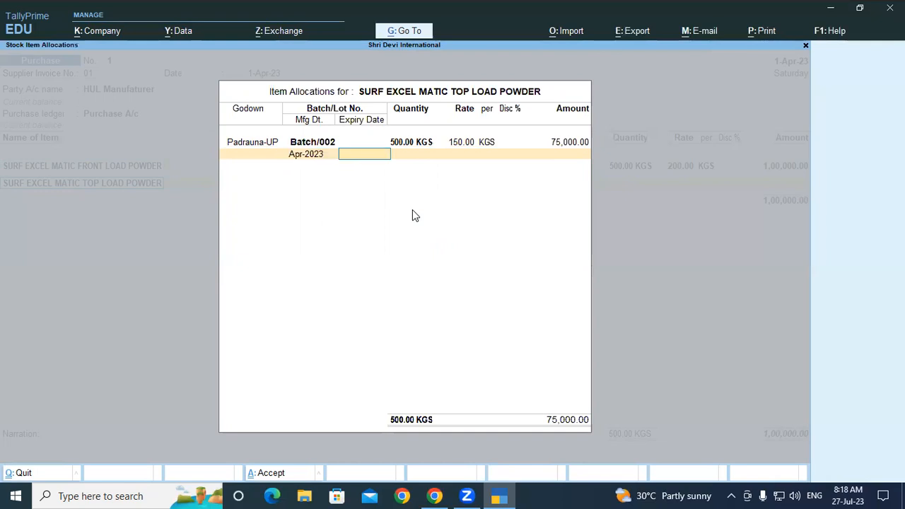
type("1-10-23")
key("Return")
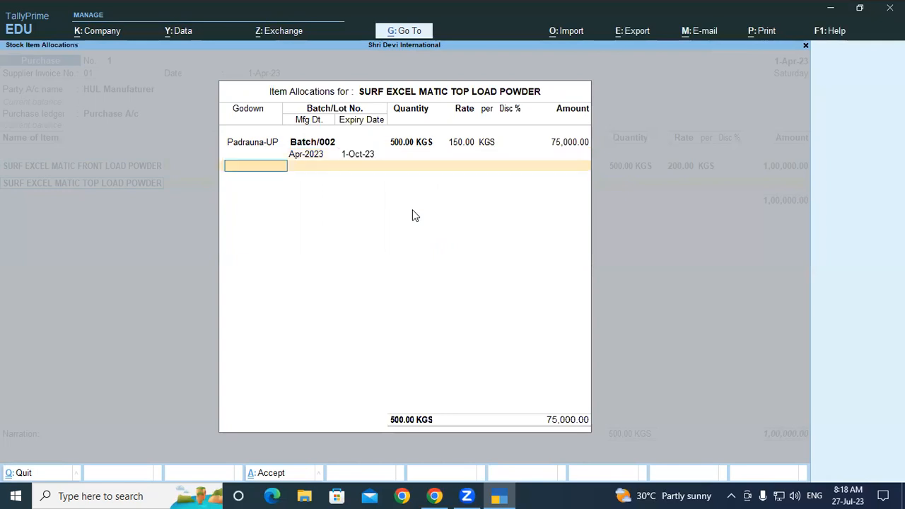
End the item list, record the full bill amount as New Ref 01, and save the purchase voucher
key("Return")
key("Return")
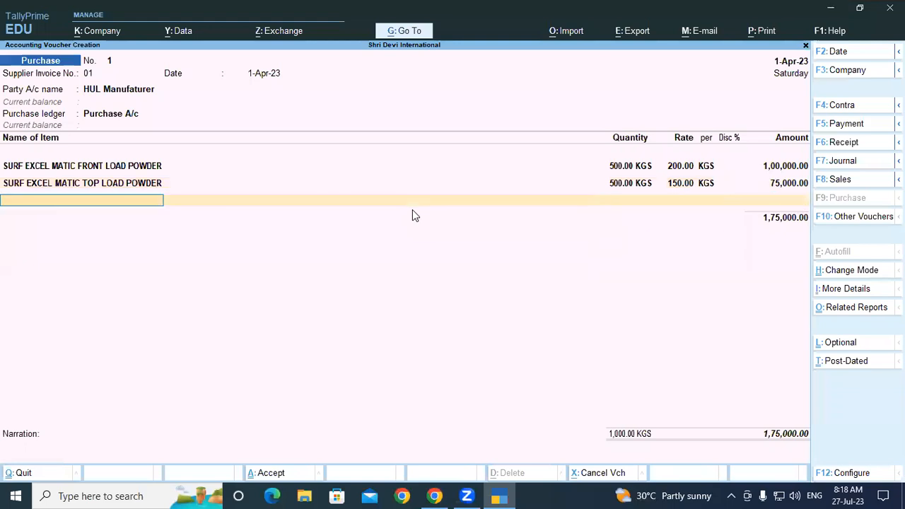
key("Return")
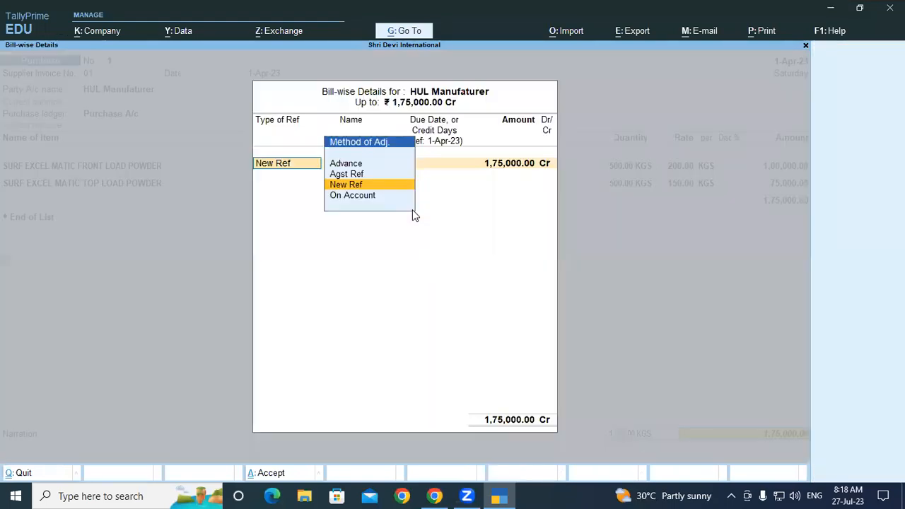
key("Return")
key("Return")
key("Return")
key("Return")
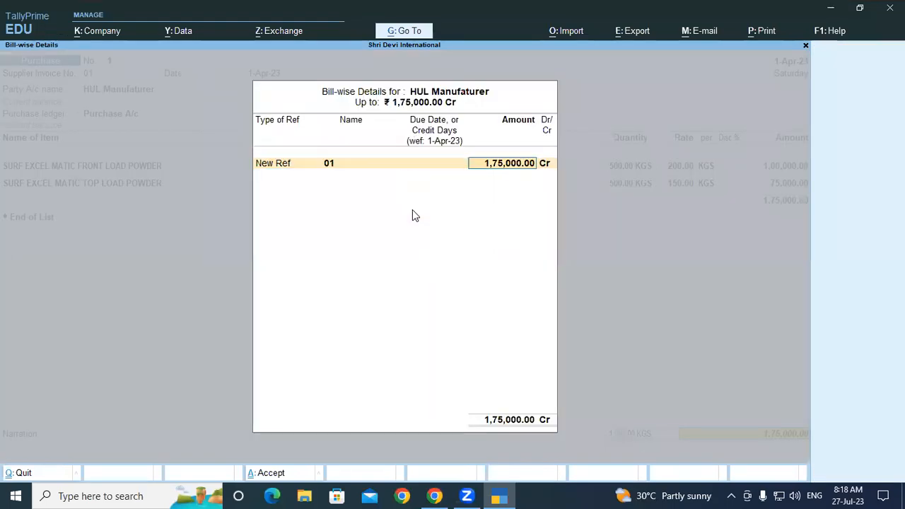
key("Return")
key("Return")
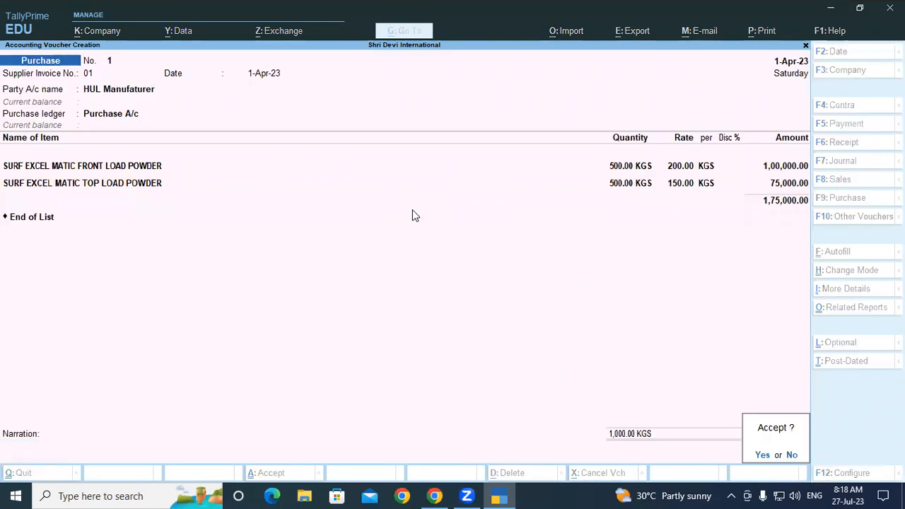
key("y")
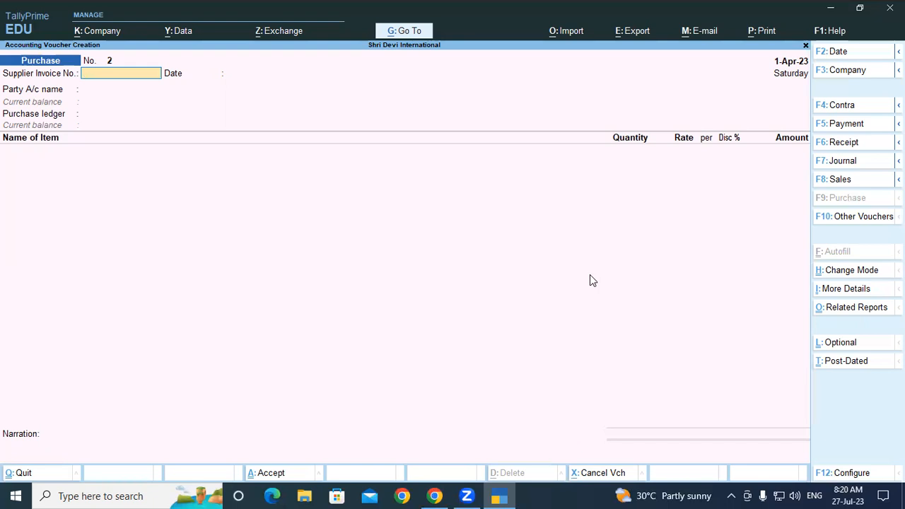
Fill in the new purchase voucher's header with supplier invoice 05 dated 1-Apr-23, party HUL Manufaturer and ledger Purchase A/c
type("05")
key("Return")
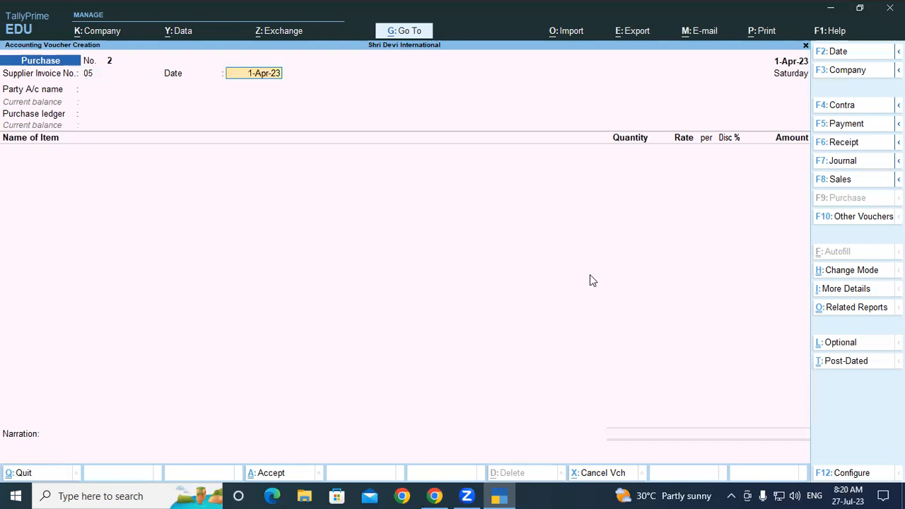
key("Return")
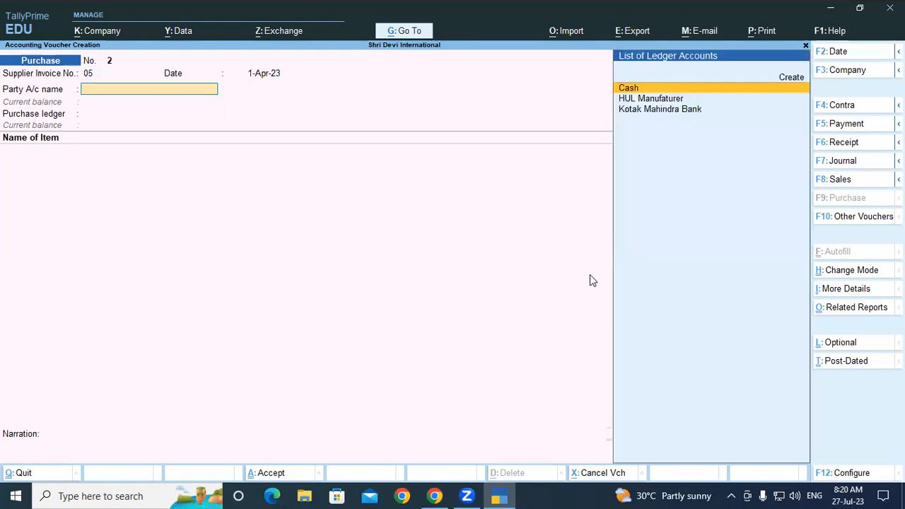
key("Down")
key("Return")
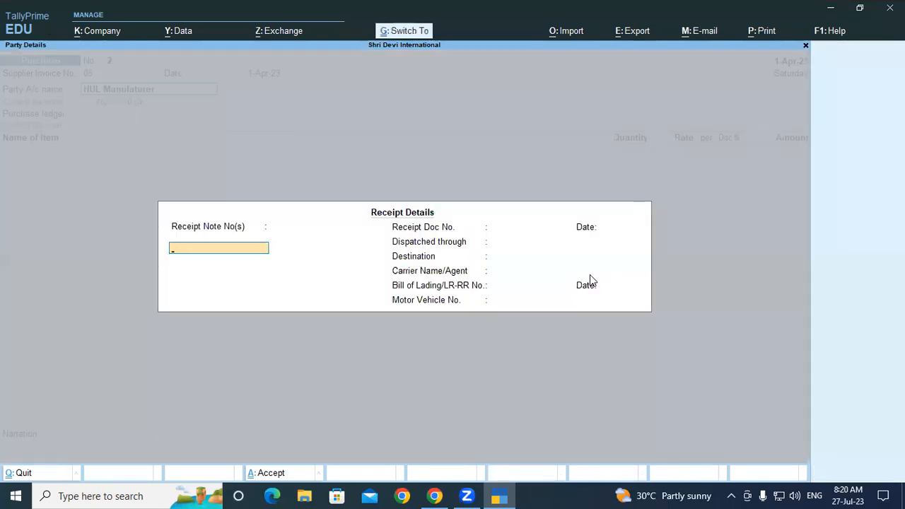
key("ctrl+a")
key("ctrl+a")
key("Return")
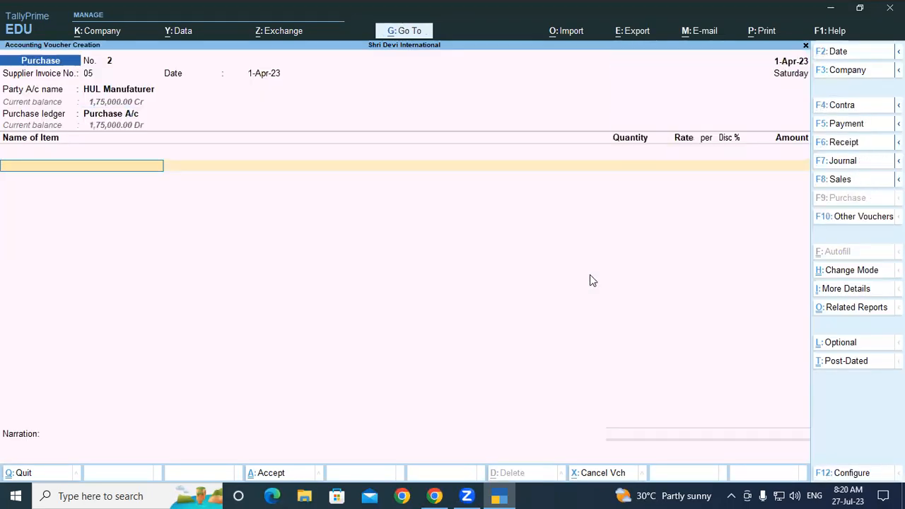
Add SURF EXCEL MATIC FRONT LOAD POWDER as the first item and allocate it to the Padrauna-UP godown
type("Surf")
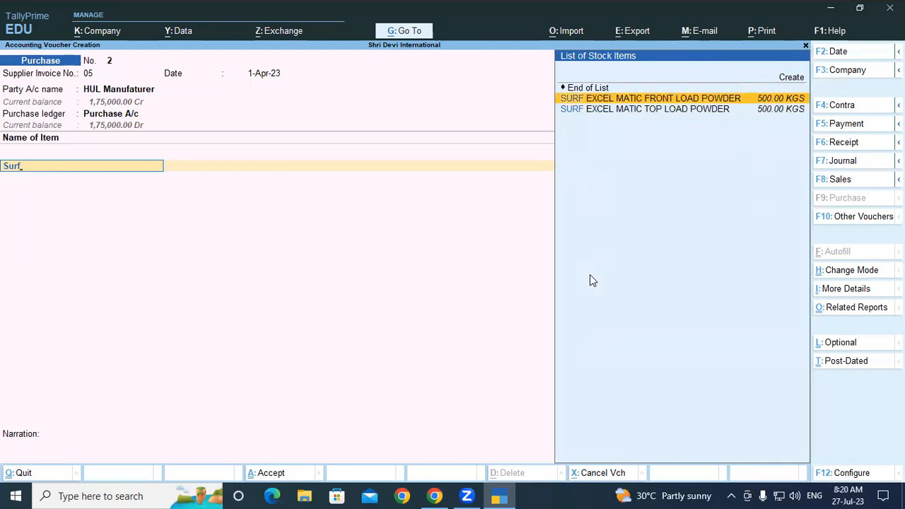
key("Return")
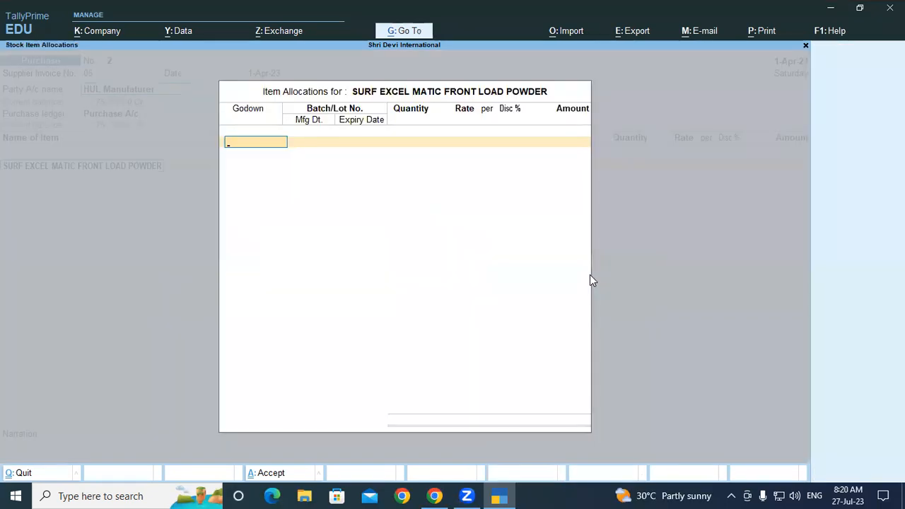
type("up")
key("Return")
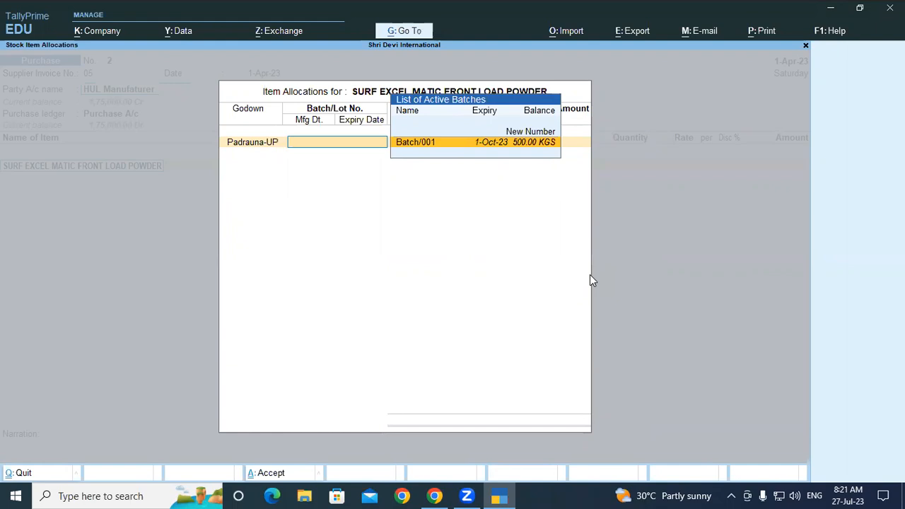
Enter Batch/00 as a new batch number for the front load powder
key("Up")
key("Return")
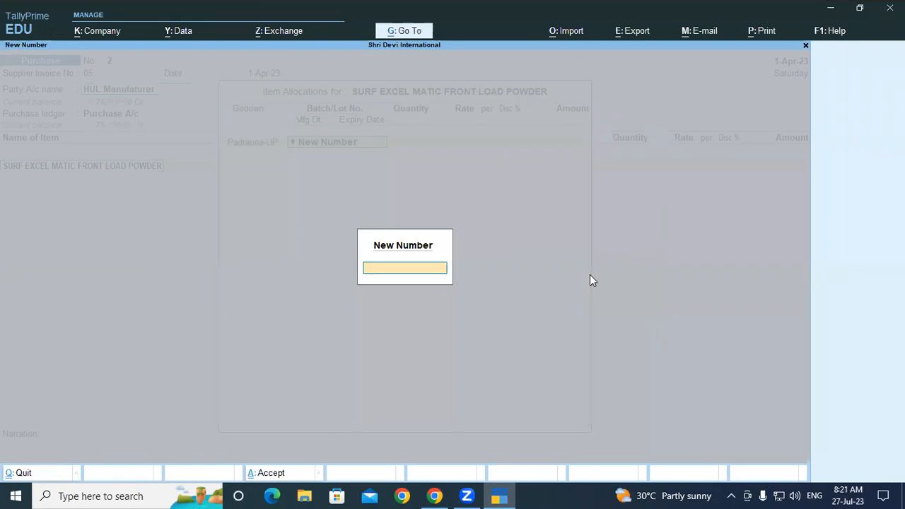
type("Batch/00")
key("Return")
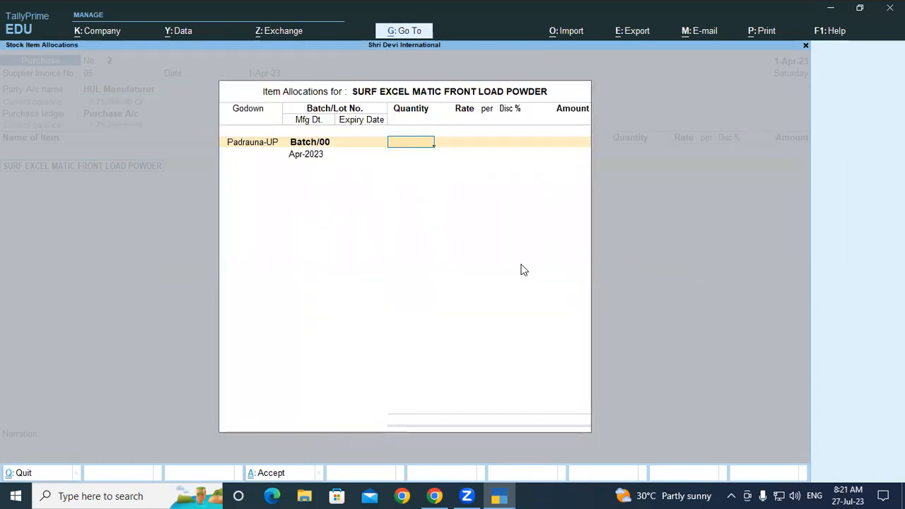
Replace the front load powder's batch with the new batch number Batch/003
left_click(330, 142)
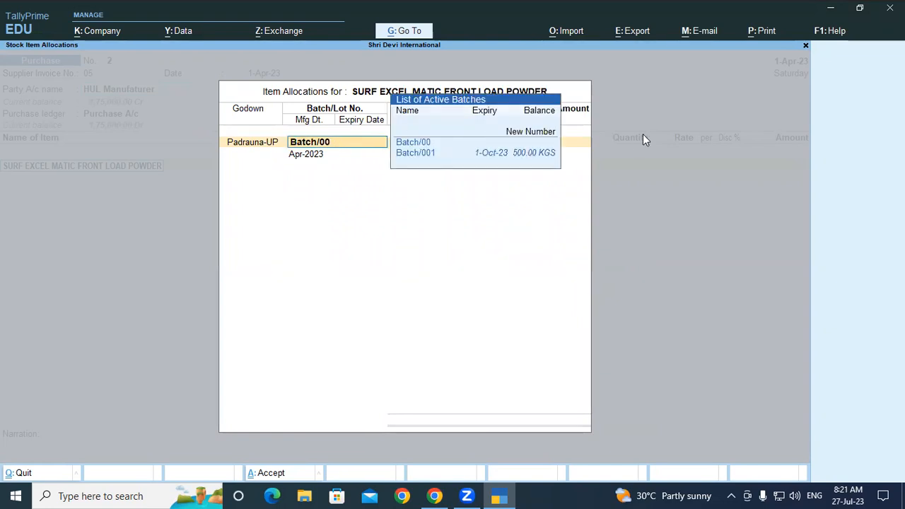
left_click(543, 134)
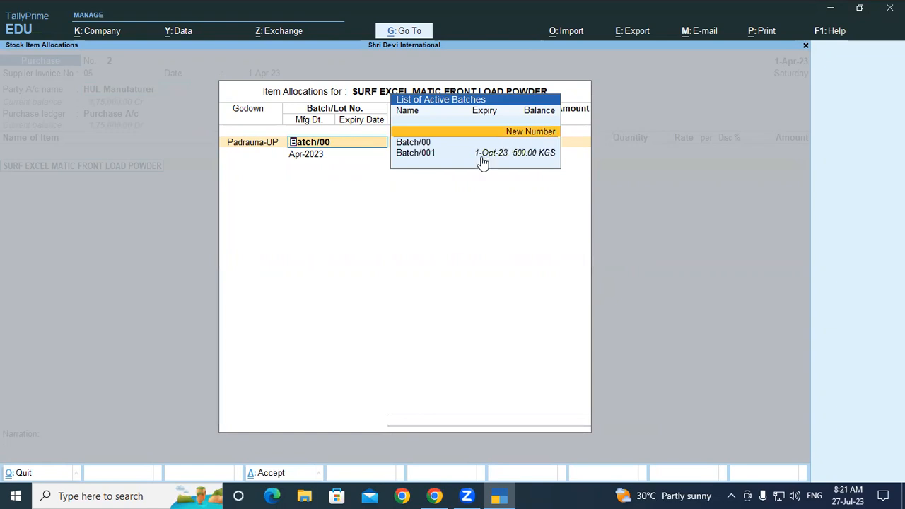
key("Return")
type("Batch/003")
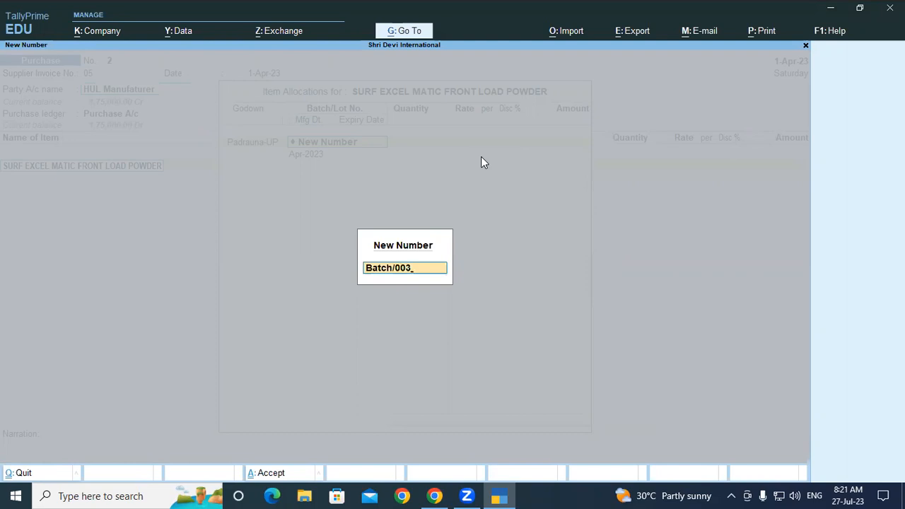
key("Return")
key("BackSpace")
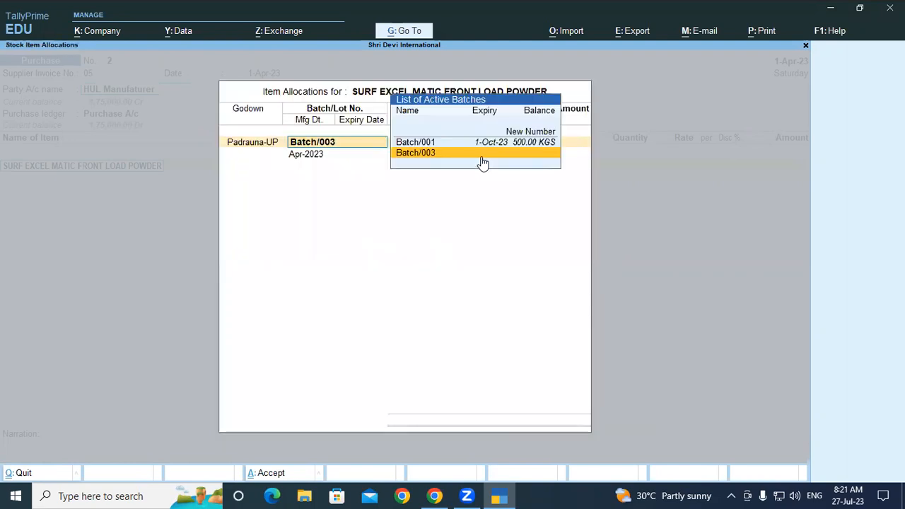
key("Return")
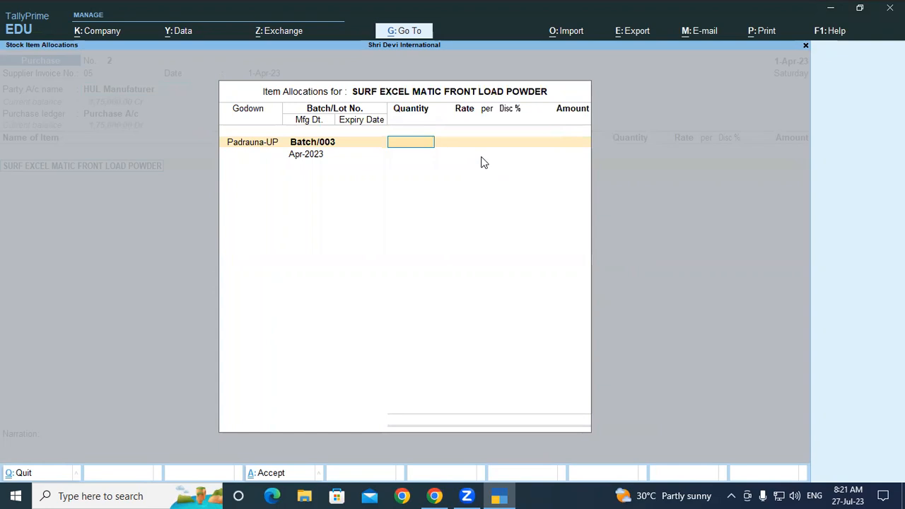
Set the Batch/003 quantity to 250 KGS at a rate of 200 per KGS
type("250")
key("Return")
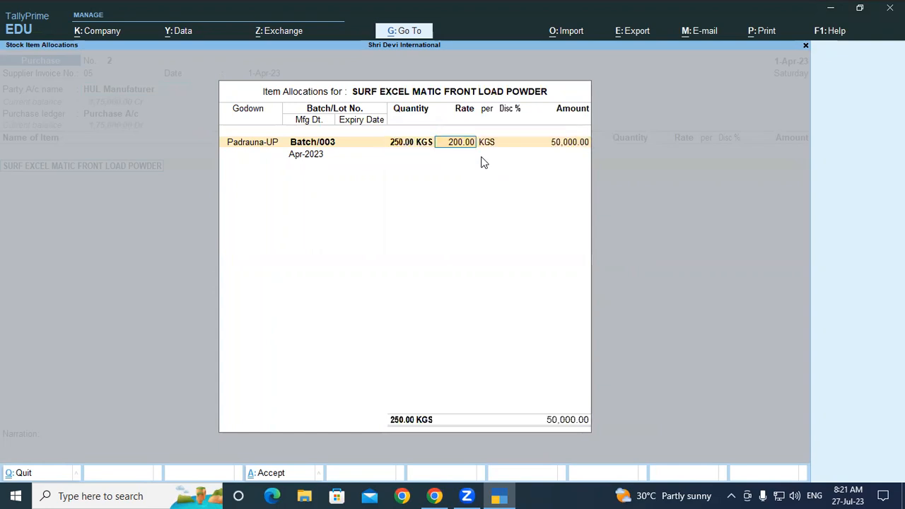
key("Return")
Keep Batch/003's manufacturing date of Apr-2023, set its expiry date to 1-10, and finish the item line
key("Return")
key("Return")
key("Return")
key("Return")
type("1-10")
key("Return")
key("Return")
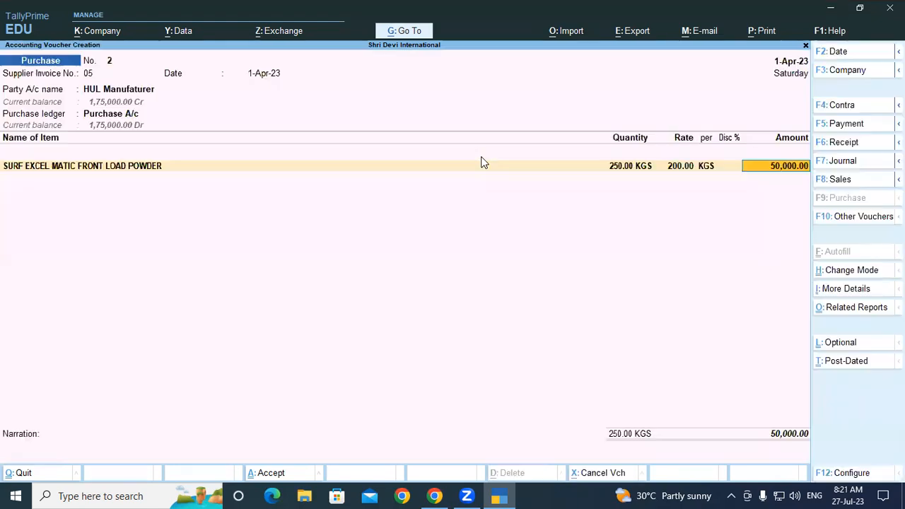
End the item list, record the full bill amount as New Ref 05, and save the second purchase voucher
key("Return")
key("Return")
key("Return")
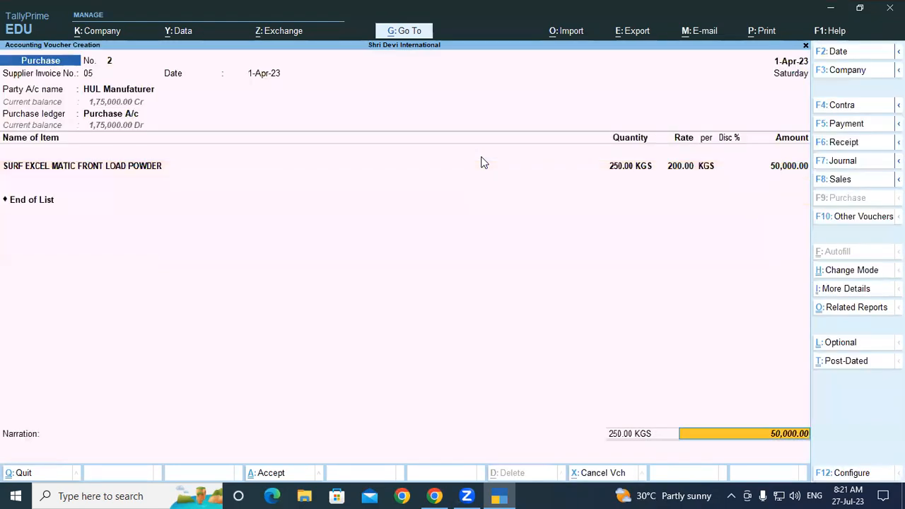
key("Return")
key("Return")
key("Return")
key("Return")
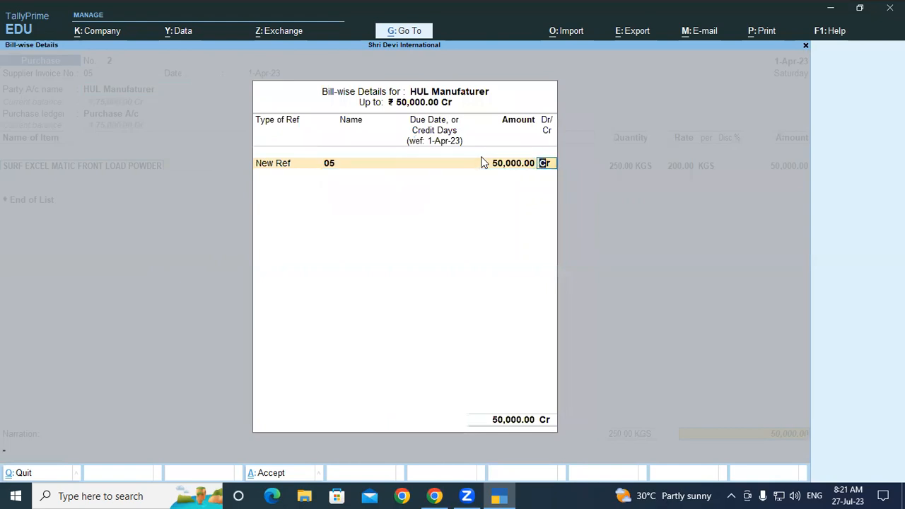
key("Return")
key("Return")
key("Return")
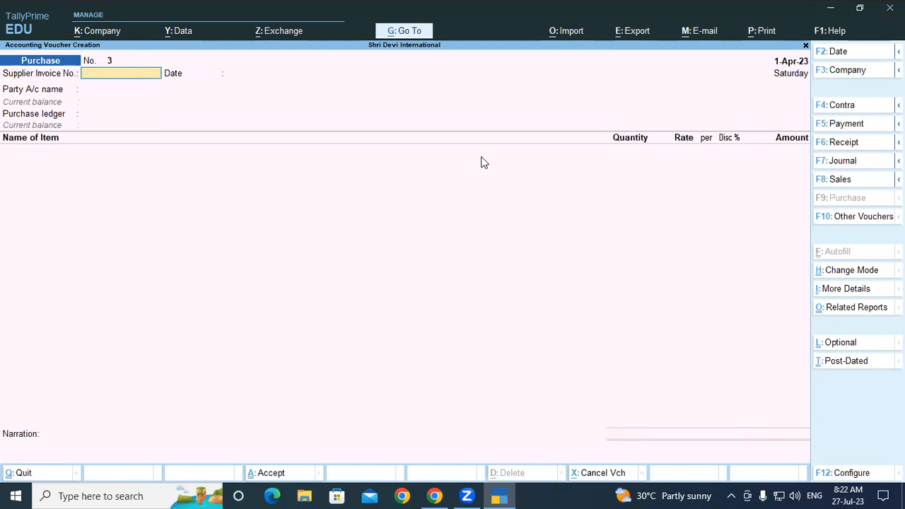
Enter supplier invoice number 07 dated 1-Apr-23 in the third purchase voucher
type("07")
key("Return")
key("Return")
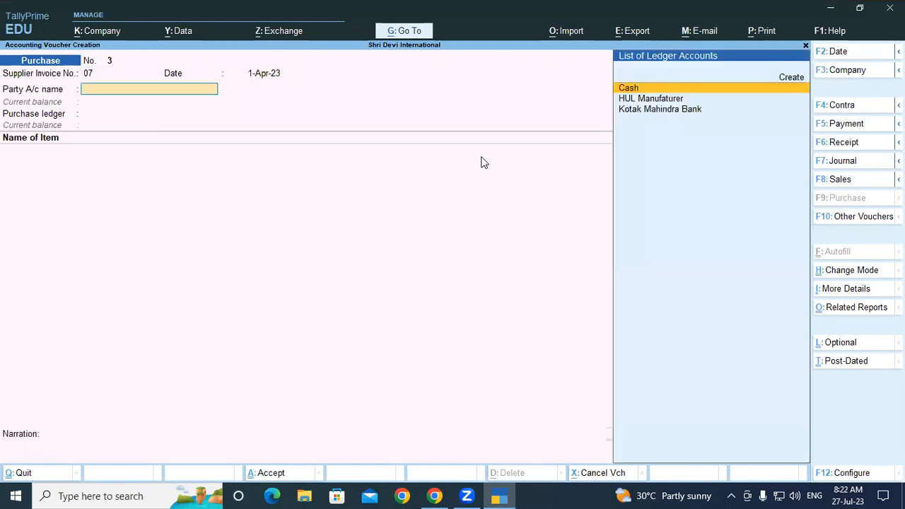
Create a new party ledger named Kesari Trader under the Sundry Creditors group
key("alt+c")
type("Kesari trader")
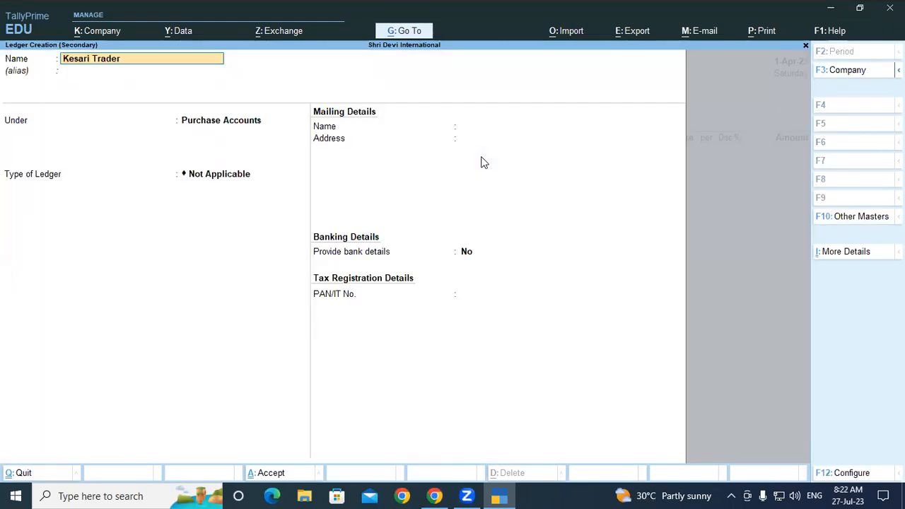
key("Return")
key("Return")
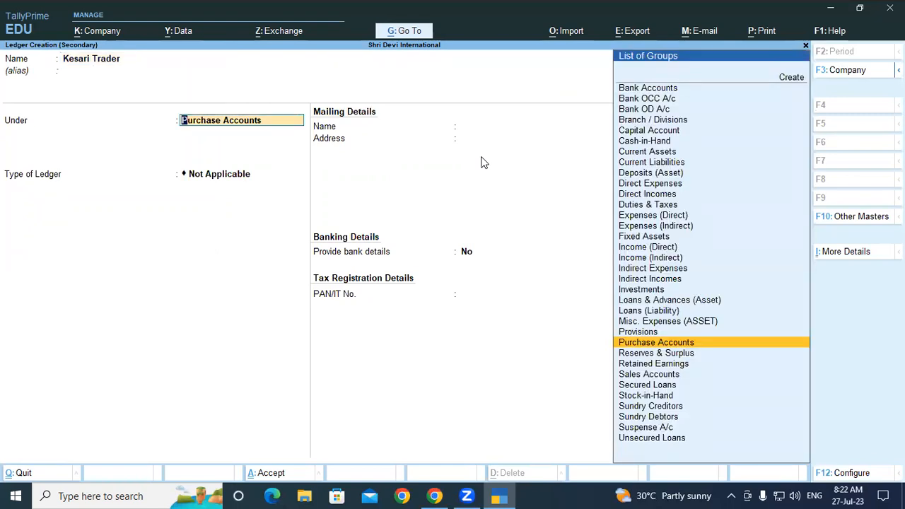
type("Si")
key("BackSpace")
type("u")
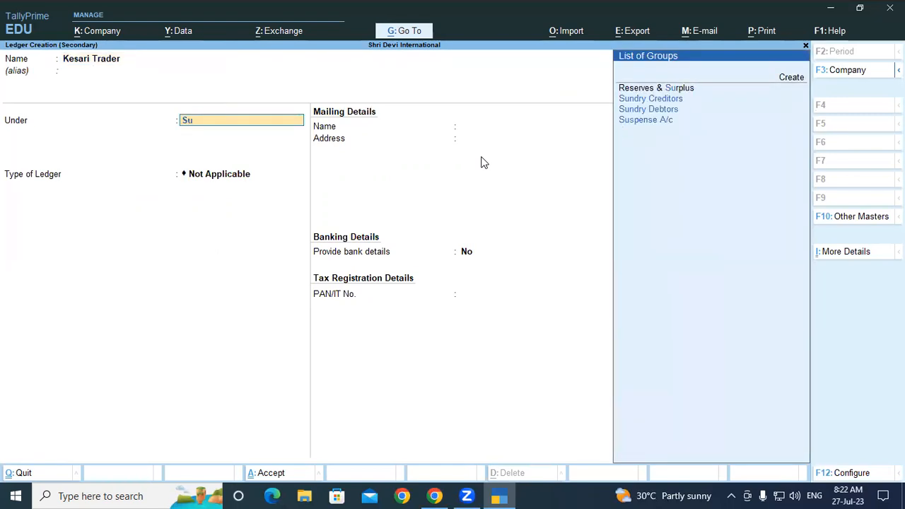
key("Down")
key("Return")
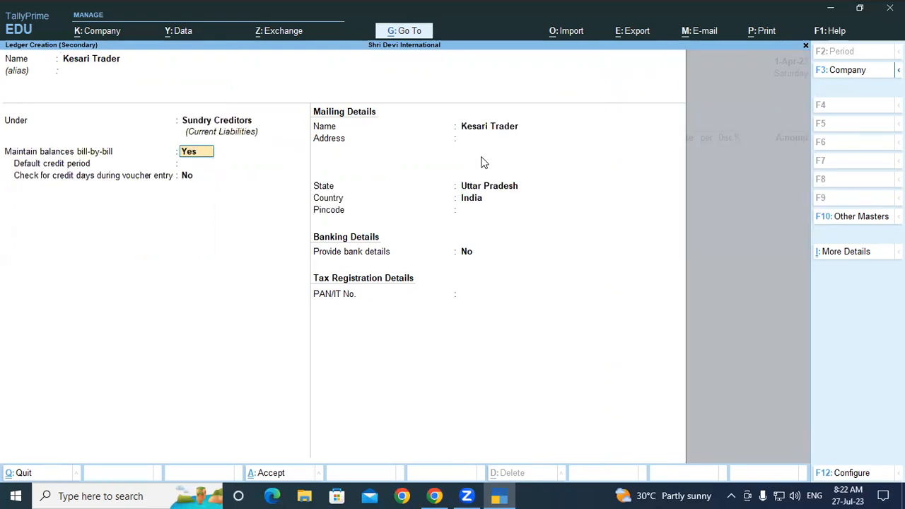
Keep bill-by-bill balances set to Yes and save the Kesari Trader ledger with its default details
key("Return")
key("Return")
key("Return")
key("Return")
key("Return")
key("Return")
key("Return")
key("Return")
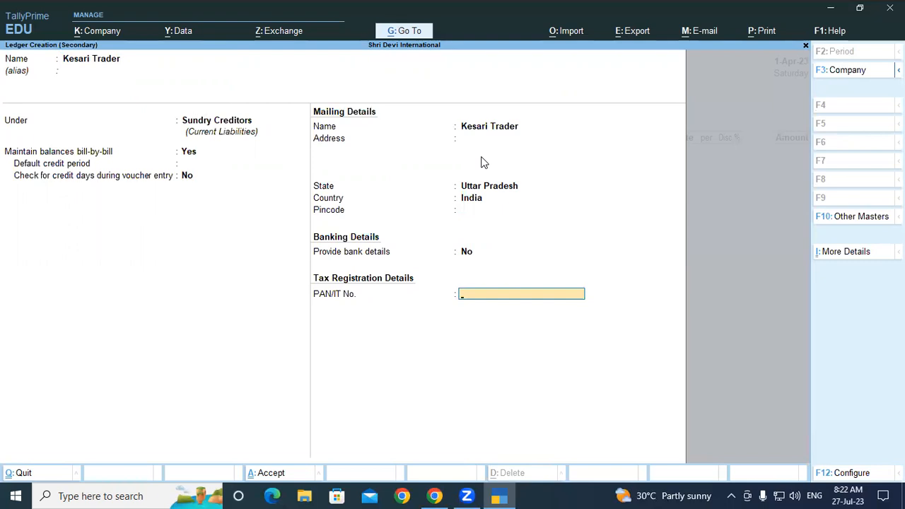
key("ctrl+a")
Accept the party's default receipt and supplier details and use Purchase A/c as the purchase ledger
key("Return")
key("Return")
key("Return")
key("Return")
key("Return")
key("Return")
key("Return")
key("Return")
key("Return")
key("Return")
key("Return")
key("Return")
key("Return")
key("Return")
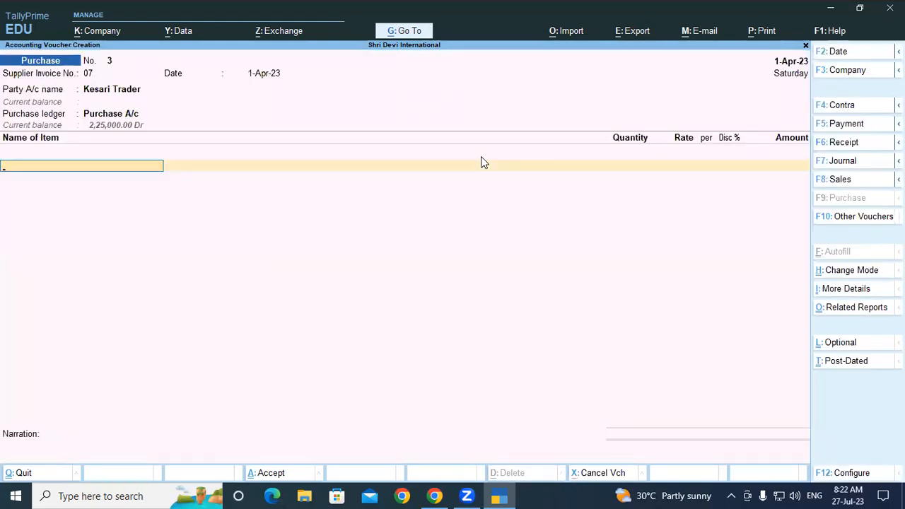
Add ARIEL MATIC FRONT LOAD POWDER to the purchase voucher, allocated to godown Gkp-UP under new batch Batch/007
type("Ar")
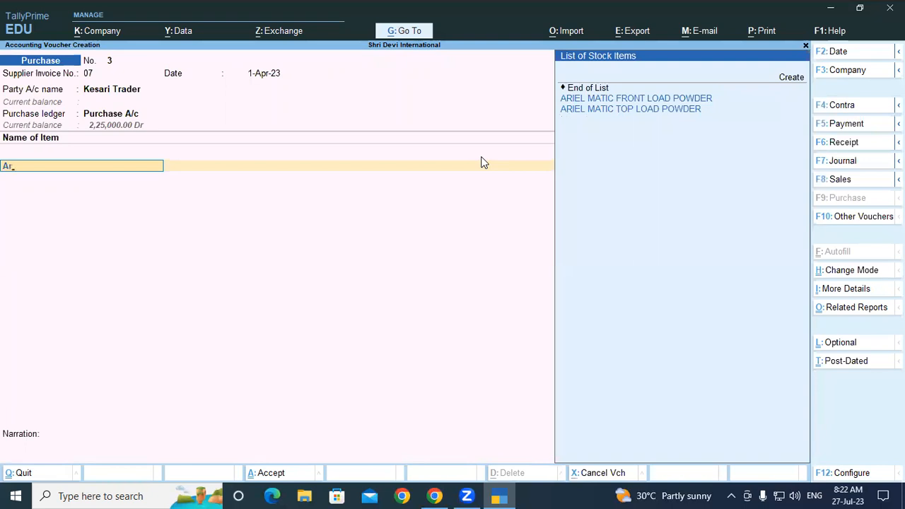
key("Return")
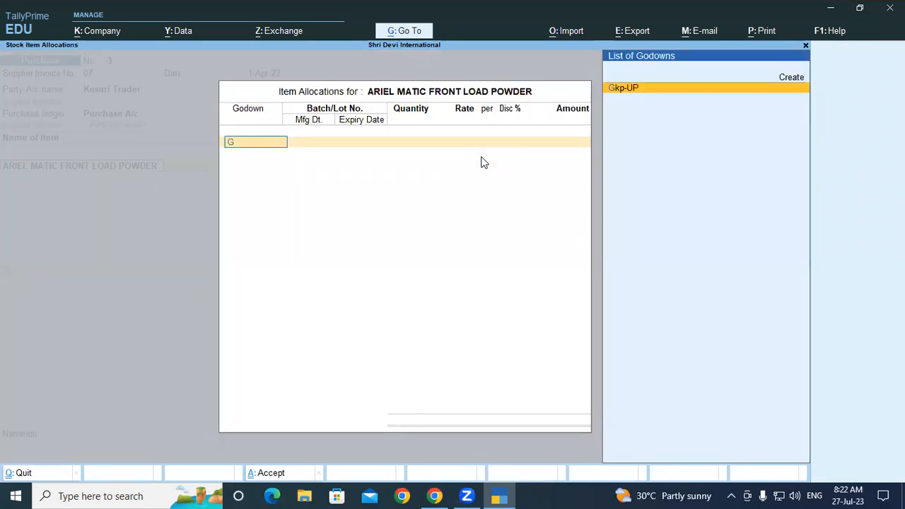
key("Return")
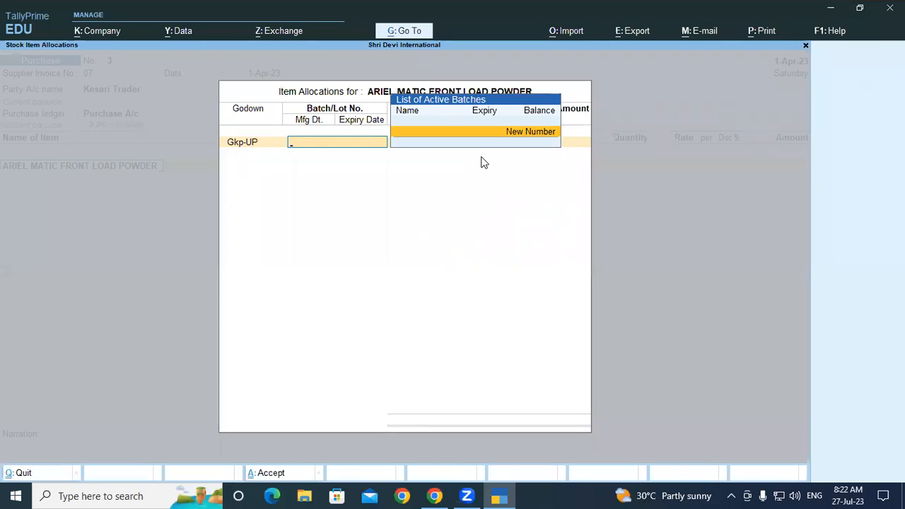
key("Return")
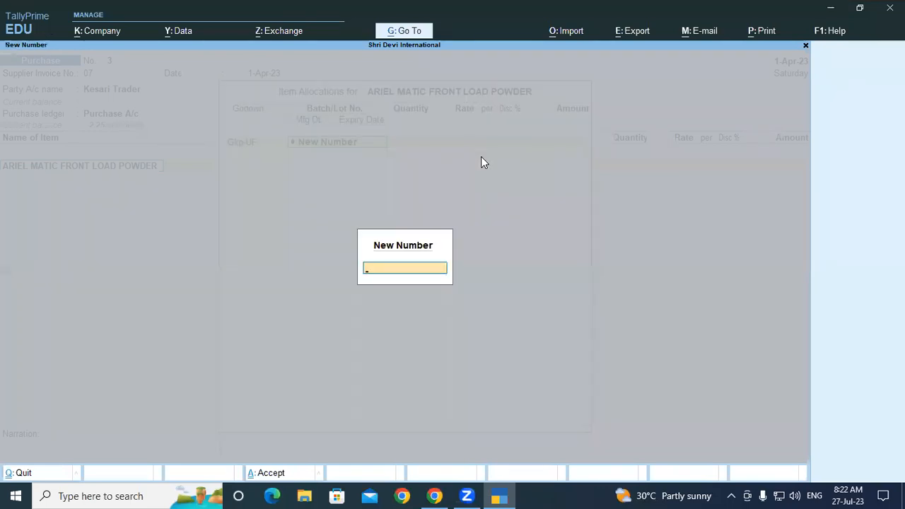
type("Batch/007")
key("Return")
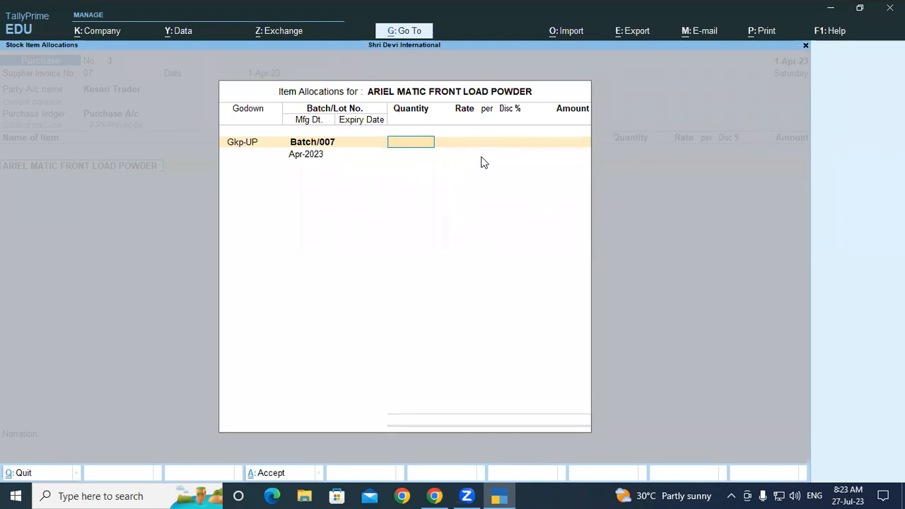
Enter a quantity of 200 KGS at a rate of 210 per KGS for Batch/007
type("200")
key("Return")
type("210")
key("Return")
key("Return")
key("Return")
key("Return")
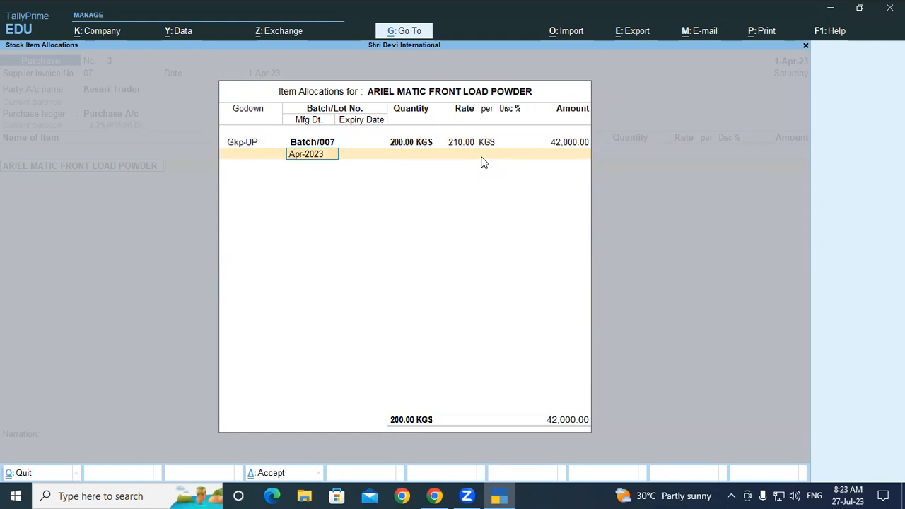
Keep Apr-2023 as the manufacturing date of Batch/007, set its expiry to 1-10-23 and accept the item allocation
key("Return")
type("1-10")
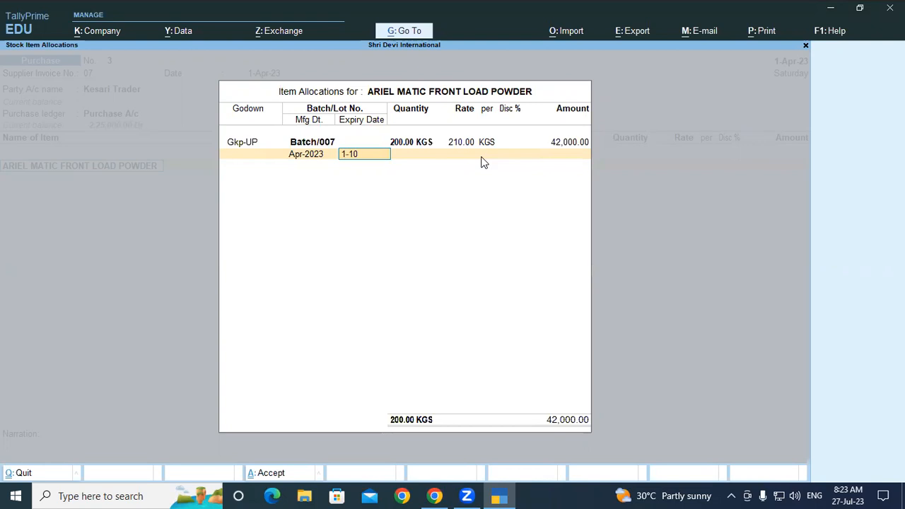
type("-23")
key("Return")
key("Return")
key("Return")
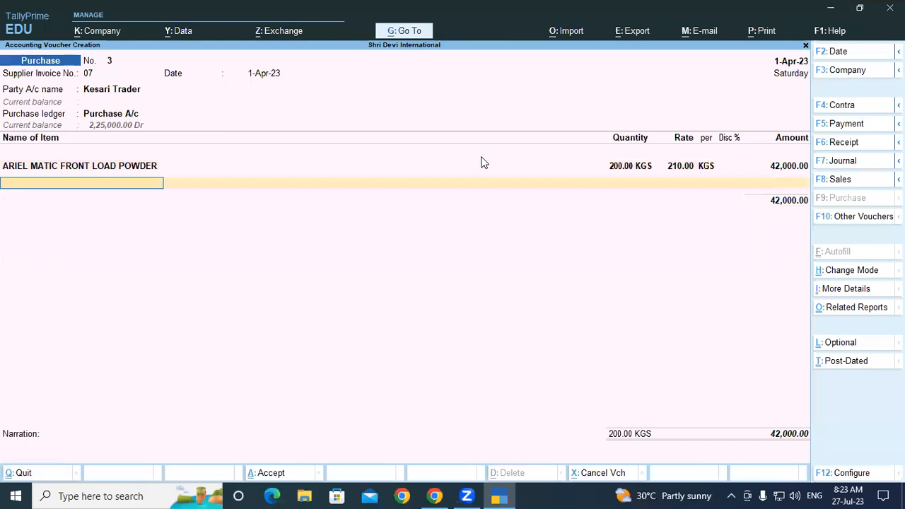
Add ARIEL MATIC TOP LOAD POWDER as the second item, allocated to godown Gkp-UP under new batch Batch/008
type("Ar")
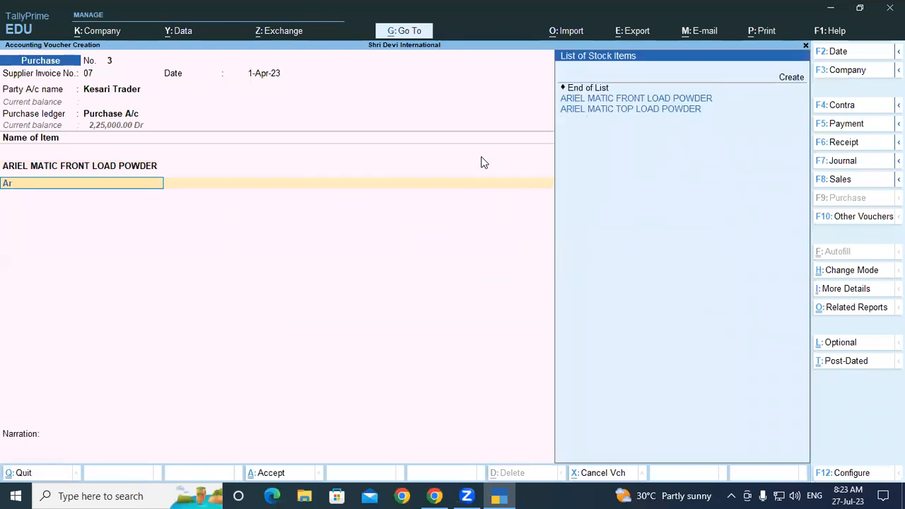
key("Down")
key("Return")
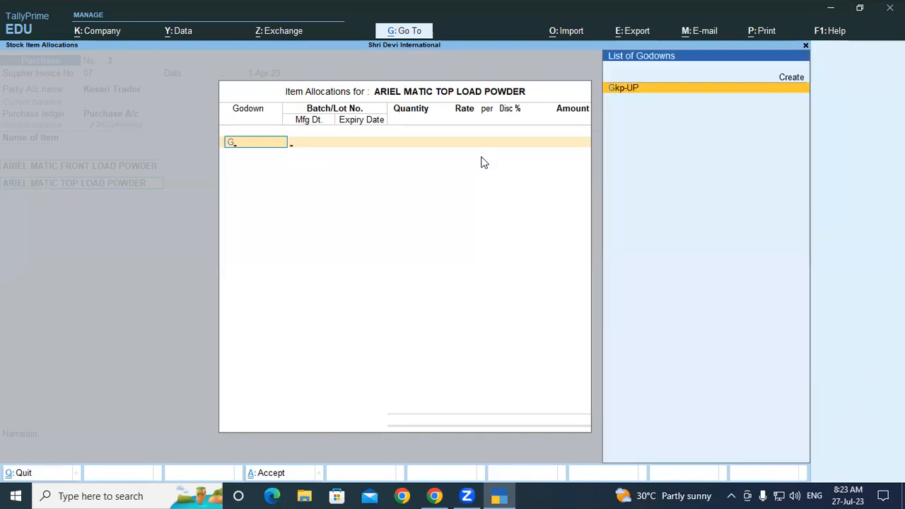
key("Return")
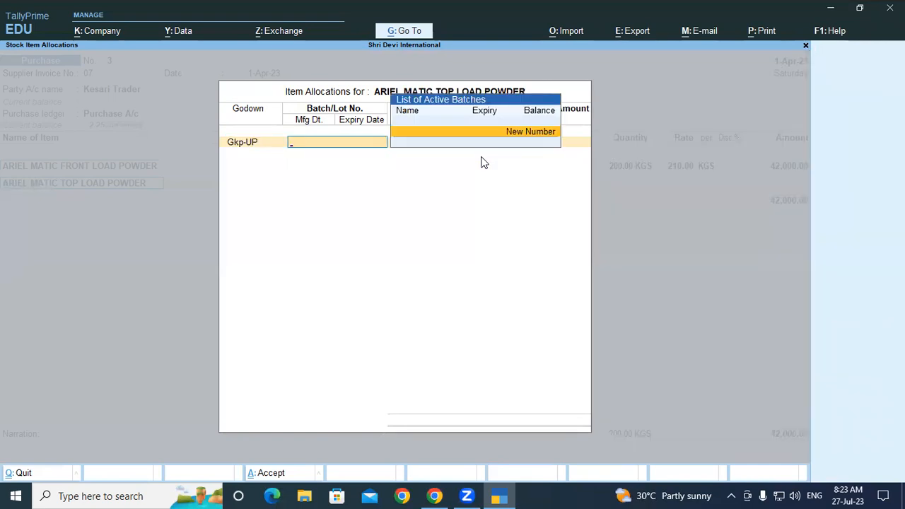
key("Return")
type("B")
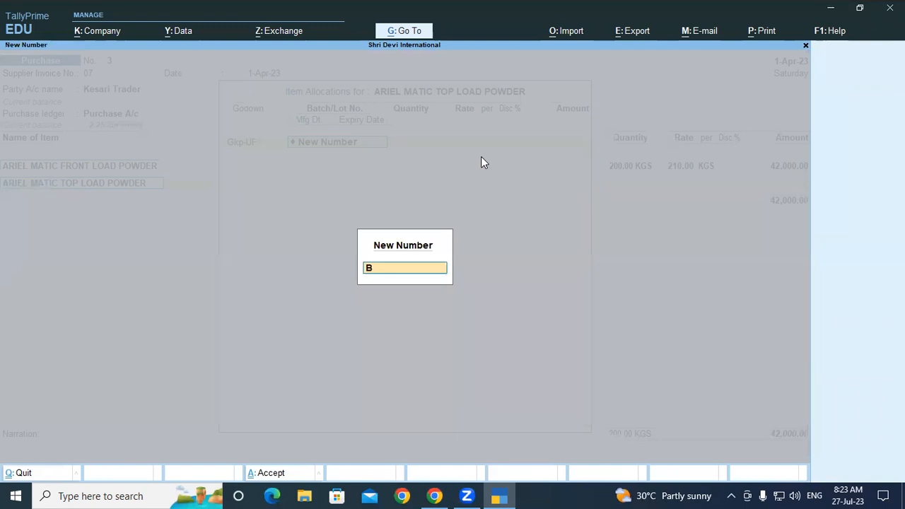
type("atch/008")
key("Return")
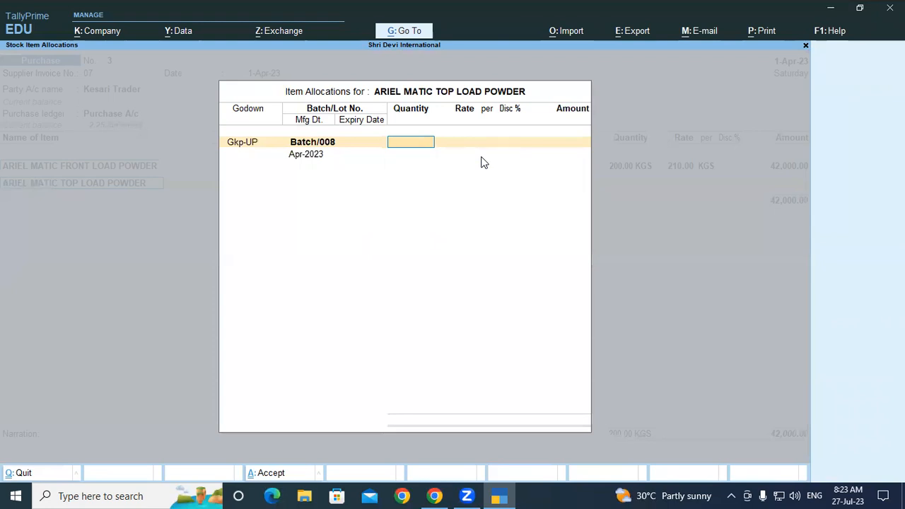
Enter a quantity of 600 KGS at a rate of 160 per KGS for Batch/008
type("6000")
key("BackSpace")
key("Return")
type("160")
key("Return")
key("Return")
key("Return")
key("Return")
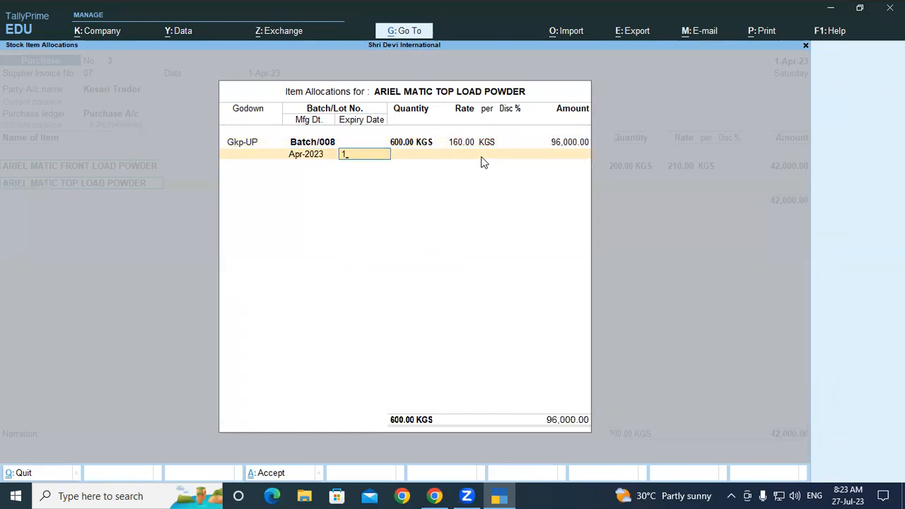
Enter the expiry date of Batch/008 and accept the allocation and amount of the top load powder
type("10")
key("Return")
key("Return")
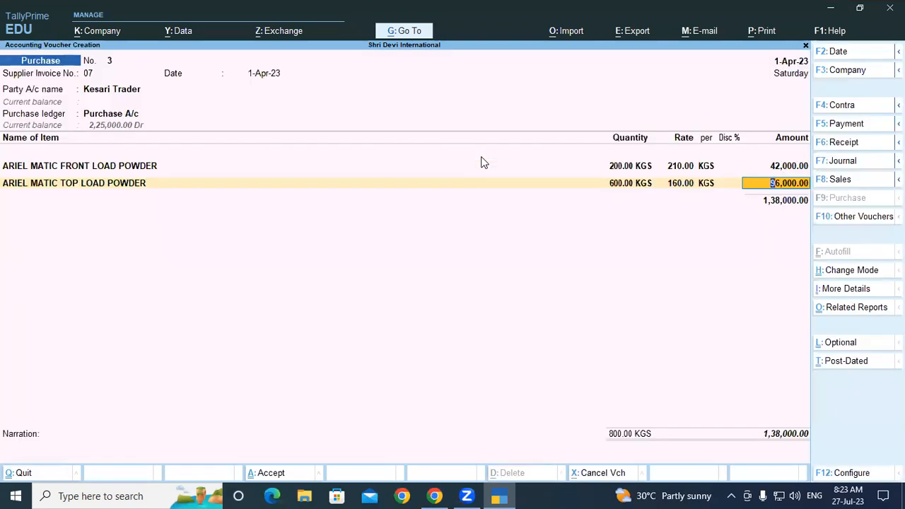
key("Return")
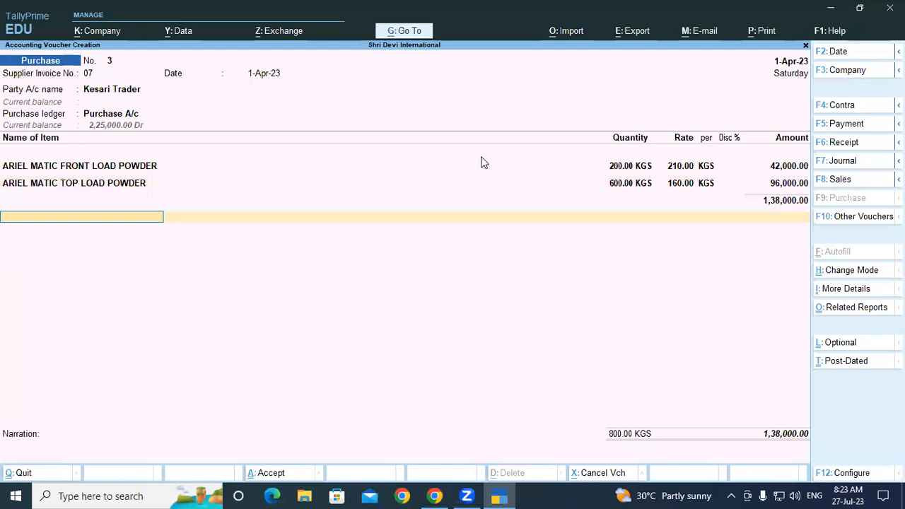
End the item list, leave the narration blank and save the Kesari Trader purchase voucher
key("Return")
key("Return")
key("Return")
key("Return")
key("Return")
key("Return")
key("Return")
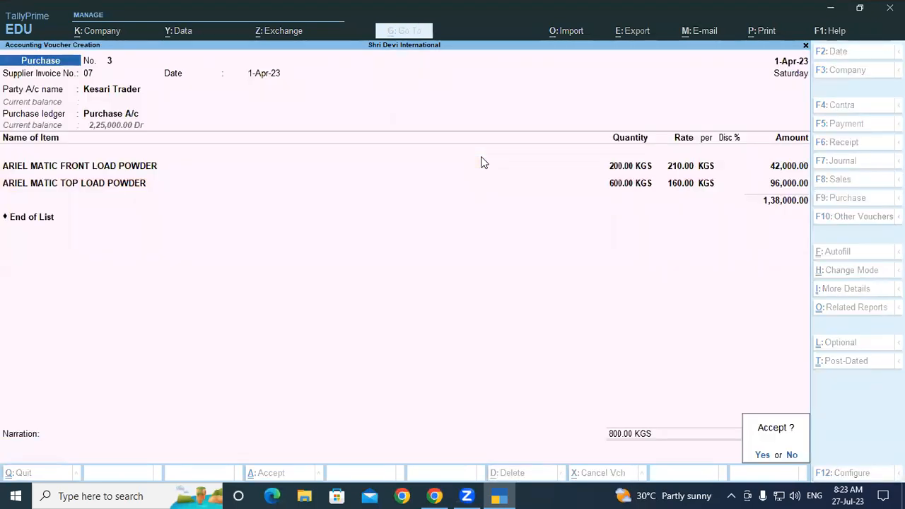
key("Return")
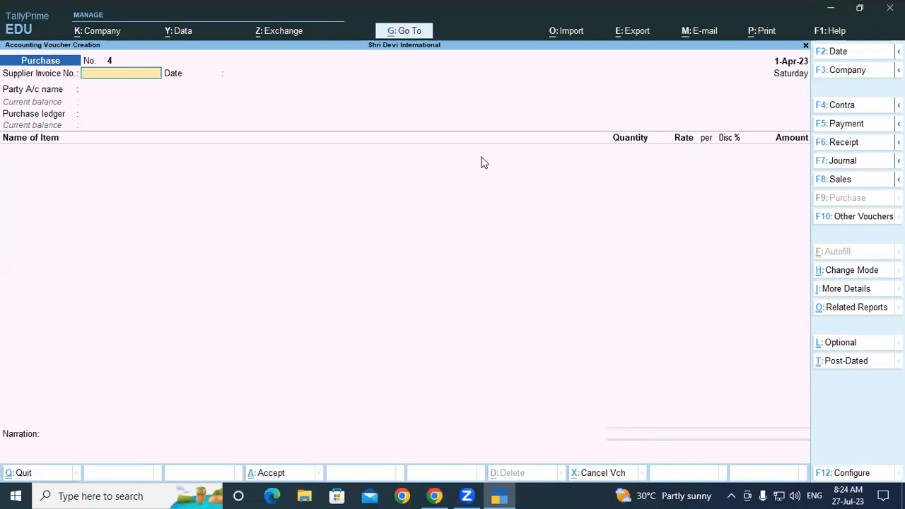
Leave voucher creation and open the Batch Summary report for SURF EXCEL MATIC FRONT LOAD POWDER
key("Escape")
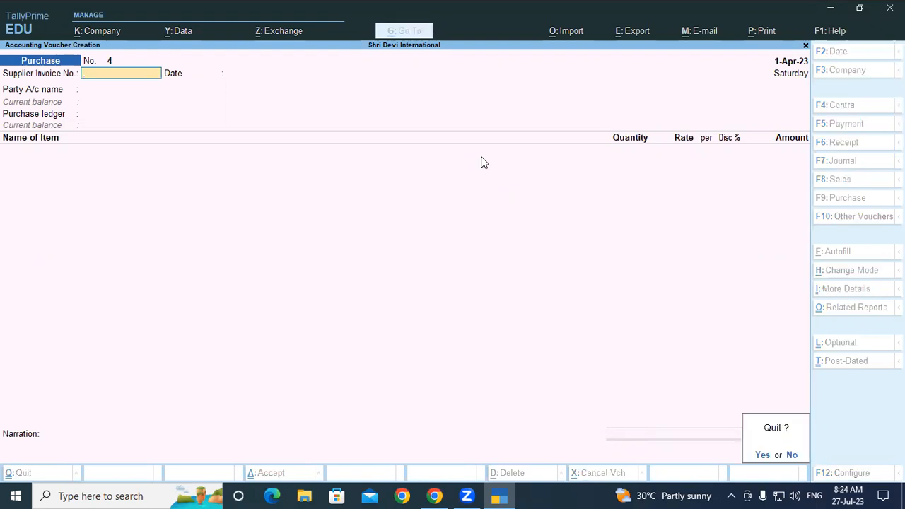
key("Return")
key("alt")
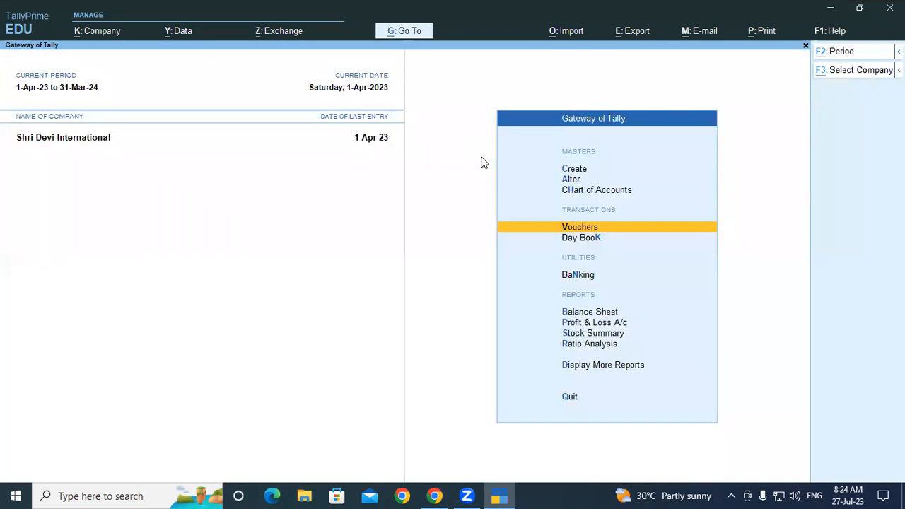
key("alt+g")
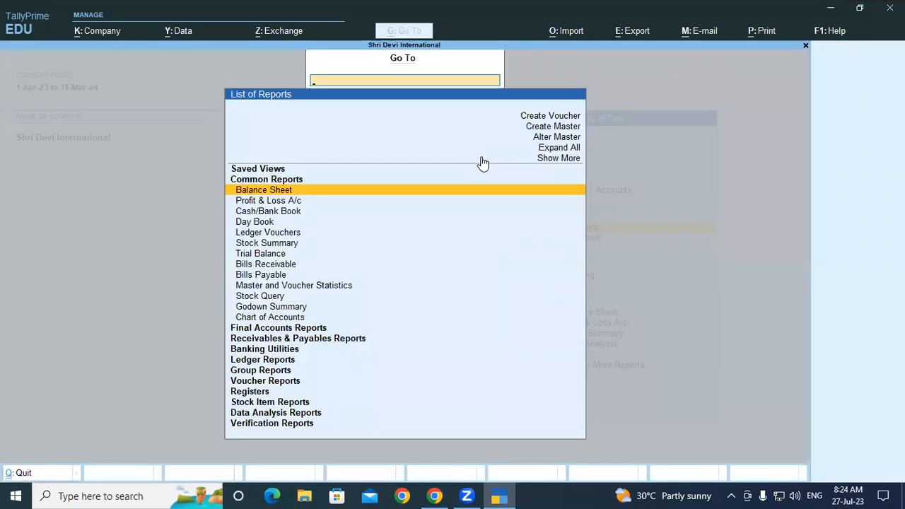
type("Batch")
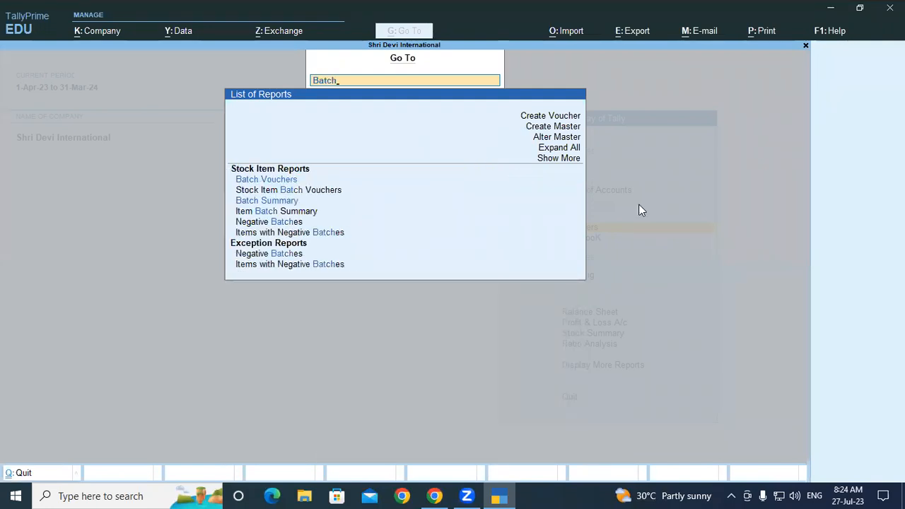
left_click(261, 204)
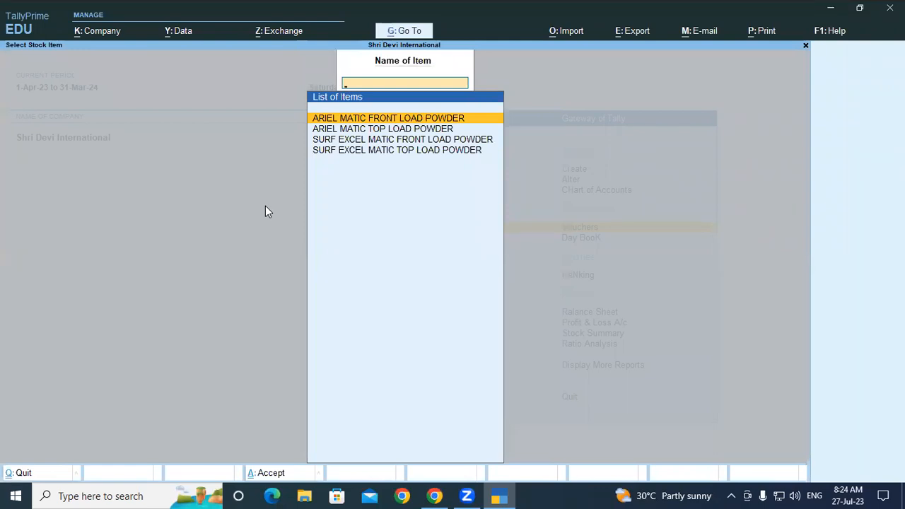
key("Down")
key("Down")
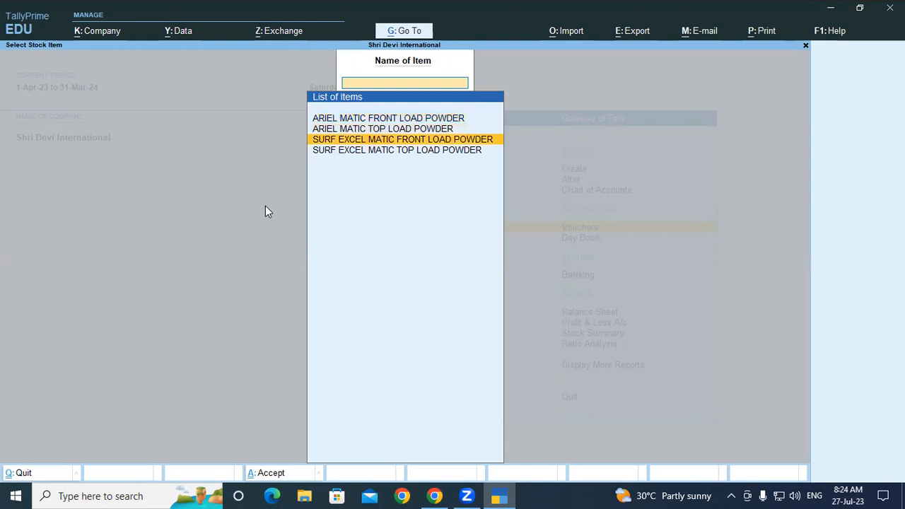
key("Return")
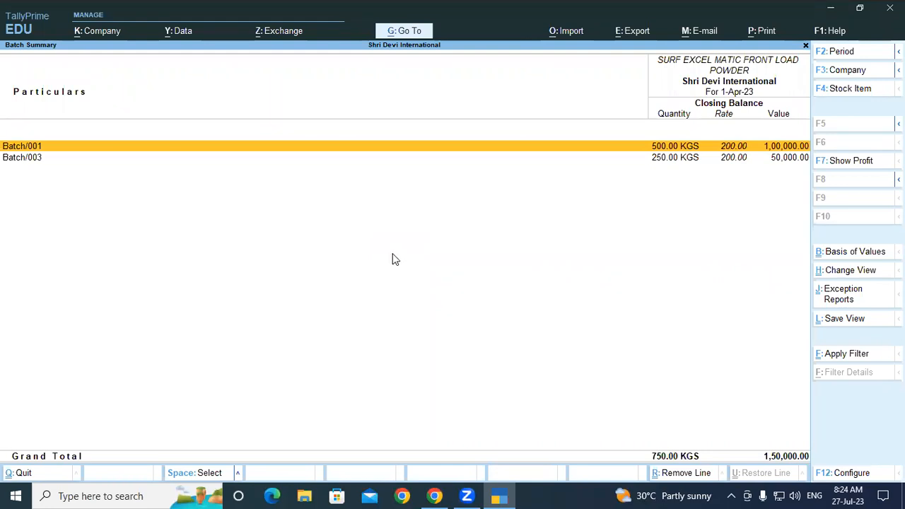
Configure the Batch Summary to show opening balance, goods inwards and goods outwards
key("F12")
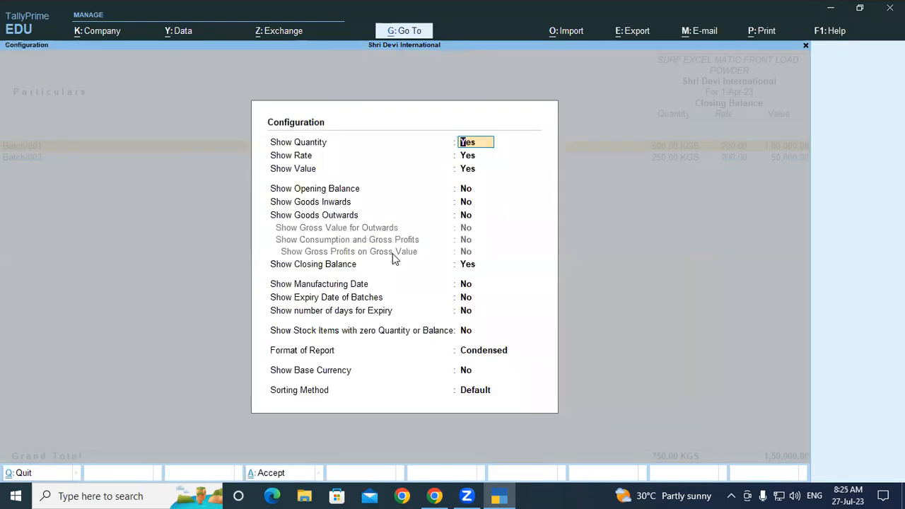
key("Return")
key("Return")
key("Return")
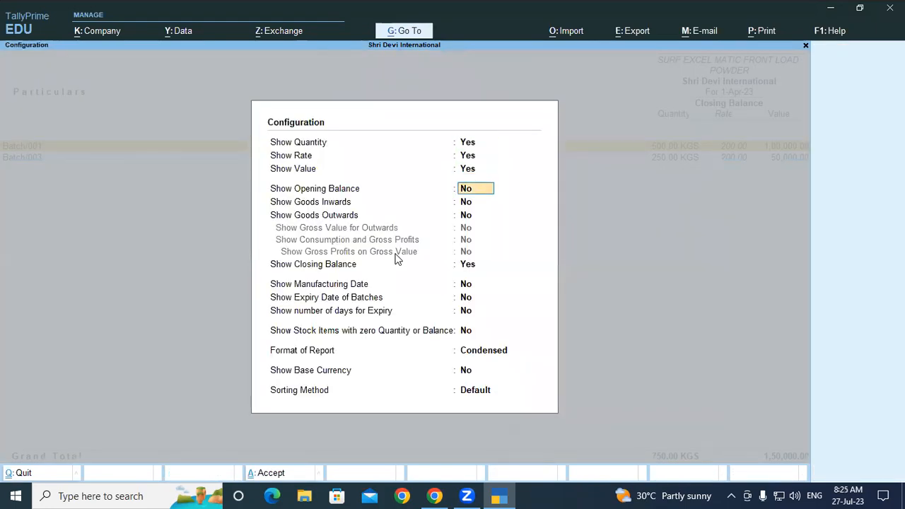
type("y")
key("Return")
type("y")
key("Return")
type("y")
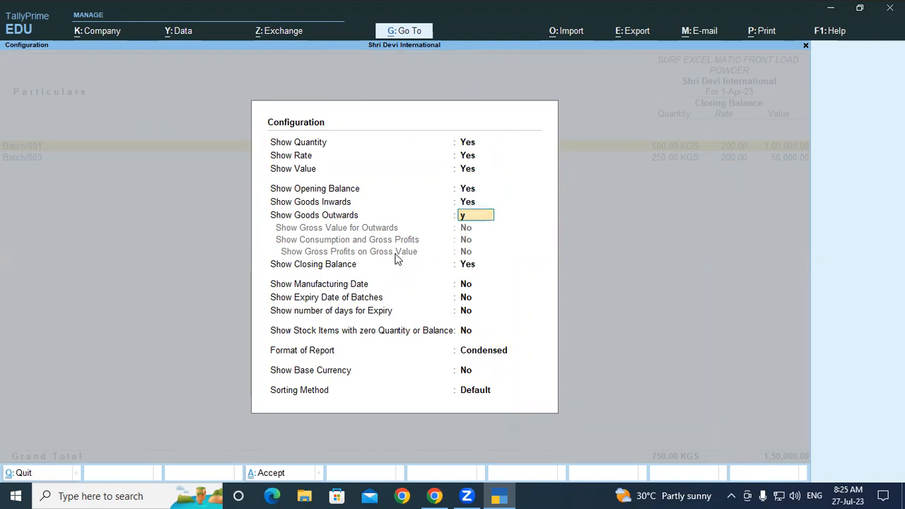
key("Return")
Set the Batch Summary's report format to Detailed and apply the configuration with the other options at their defaults
key("Return")
key("Return")
key("Return")
key("Return")
key("Return")
key("Return")
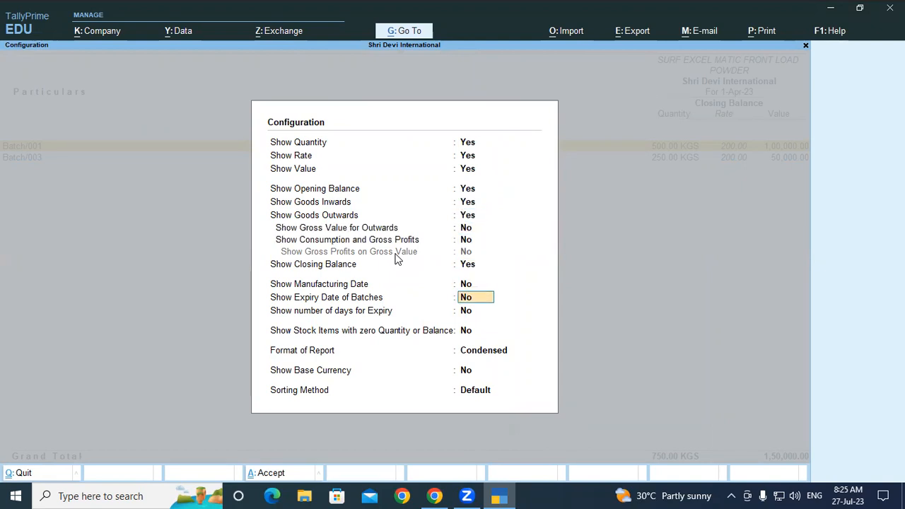
key("Return")
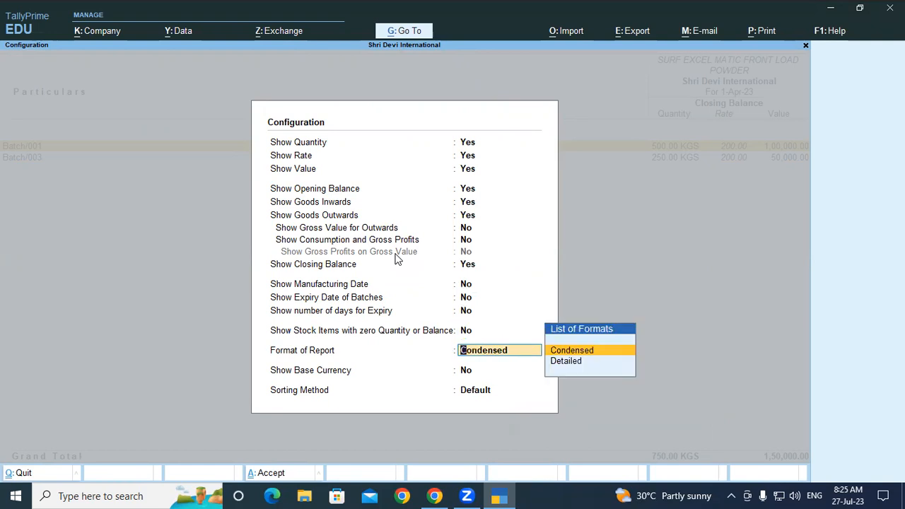
key("Down")
key("Return")
key("Return")
key("Return")
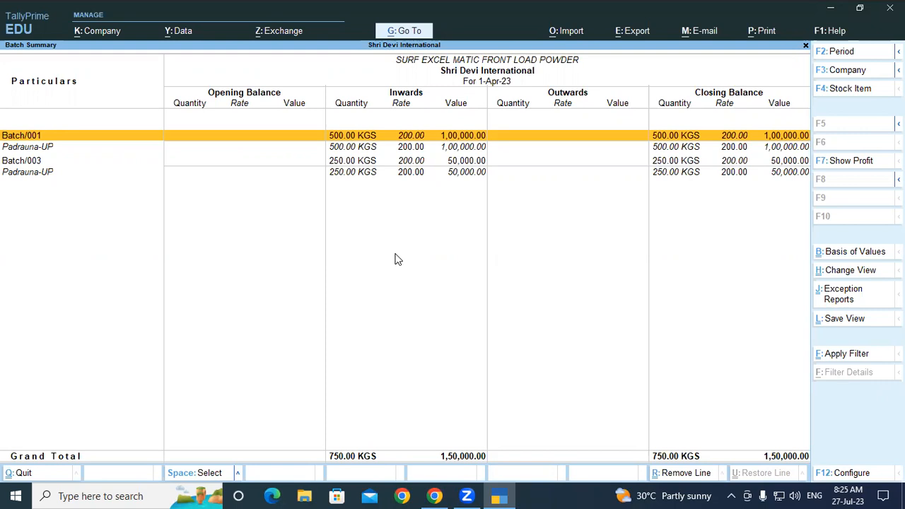
Close the Batch Summary and call up the Batch Vouchers report
key("Escape")
key("Escape")
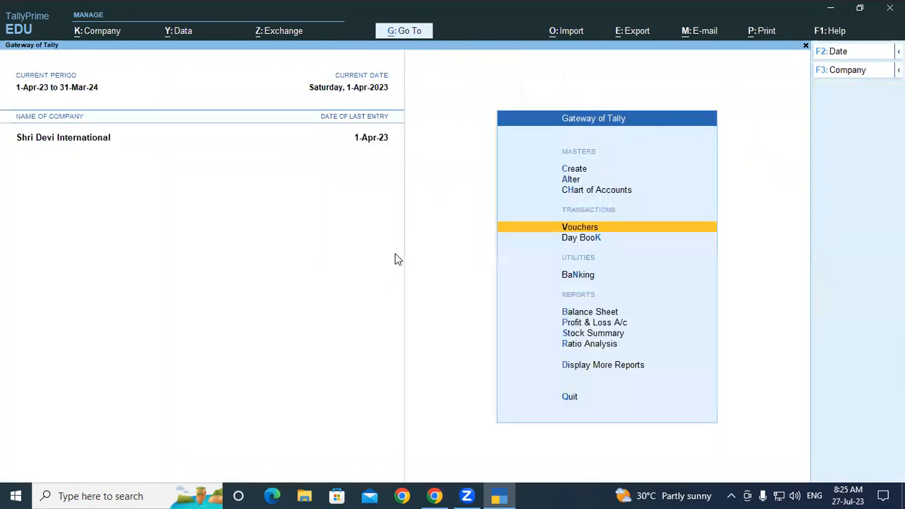
key("alt")
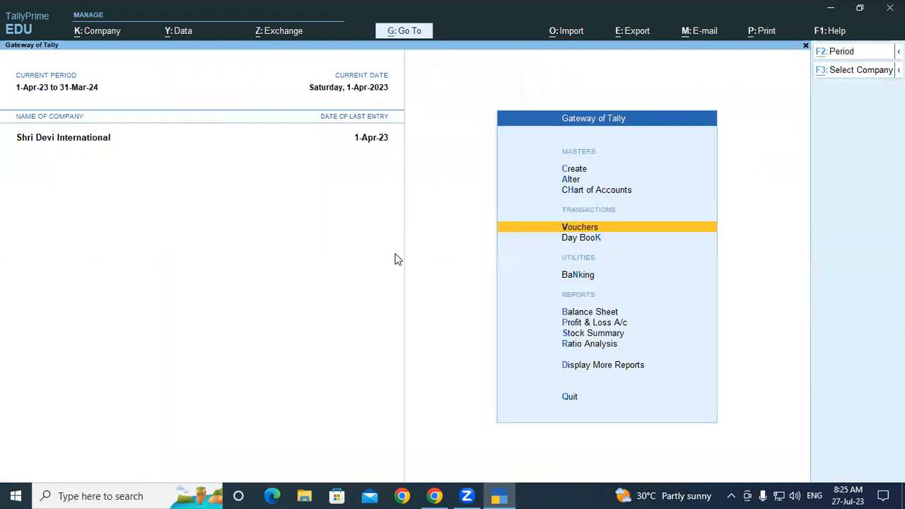
key("alt+g")
type("B")
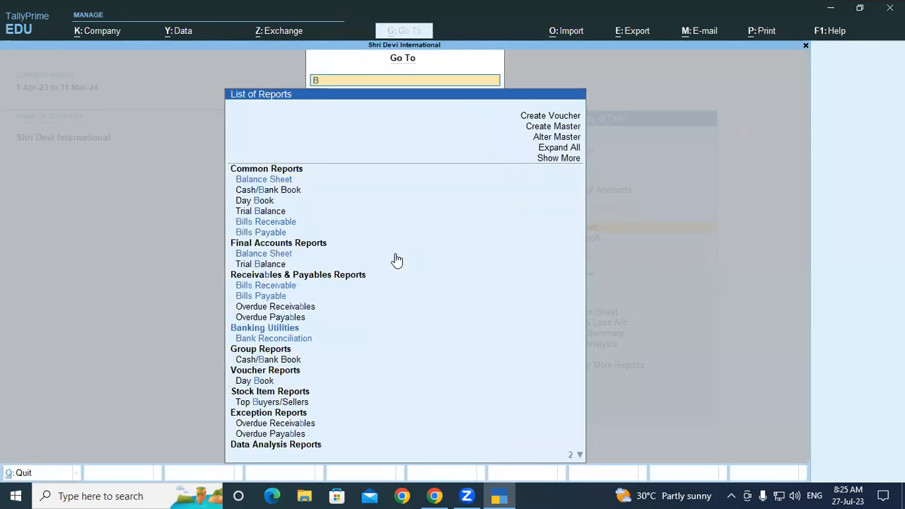
type("atch")
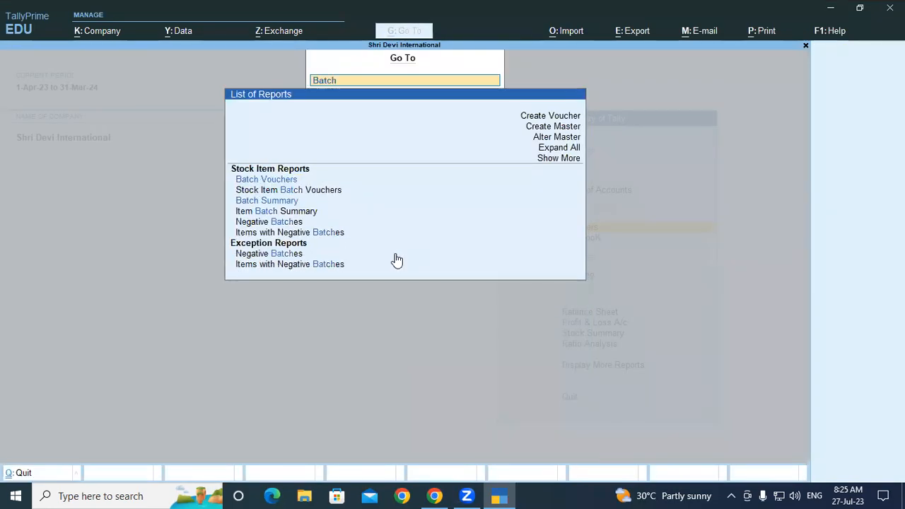
left_click(287, 183)
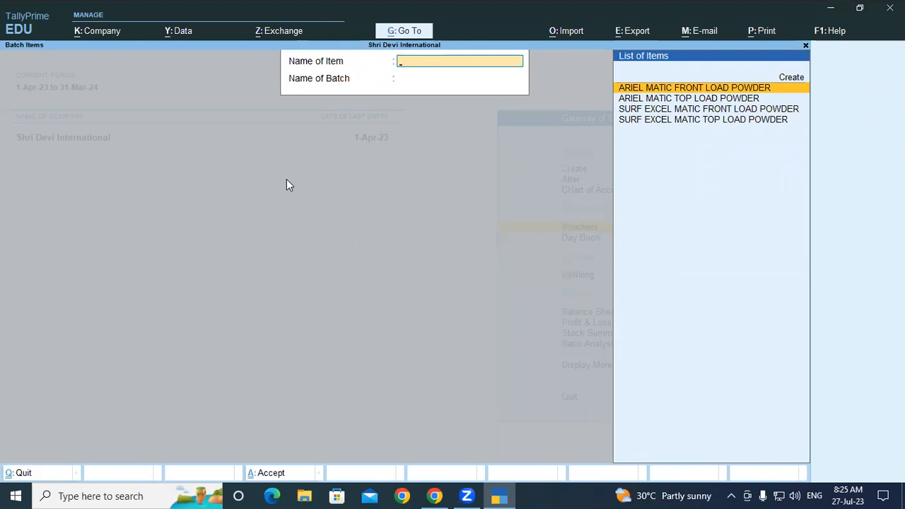
View the batch vouchers for SURF EXCEL MATIC FRONT LOAD POWDER, Batch/001, and return to the Gateway of Tally
key("Down")
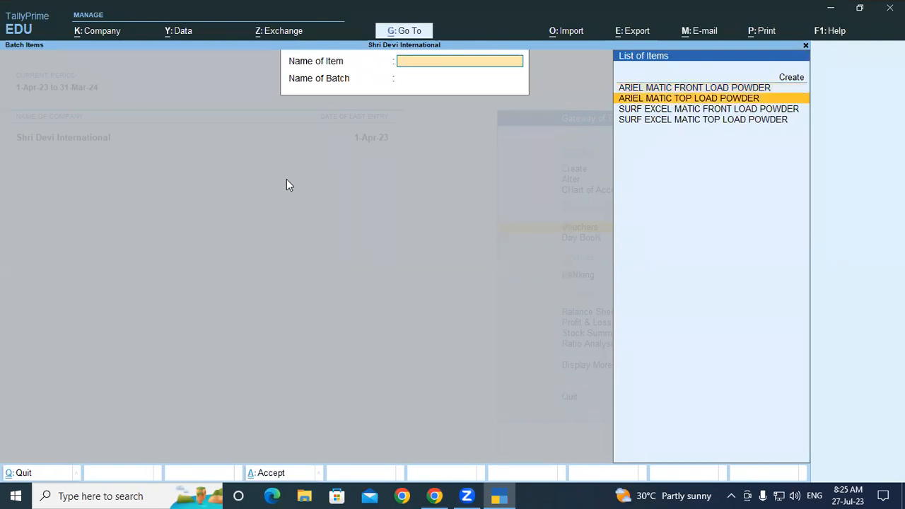
key("Down")
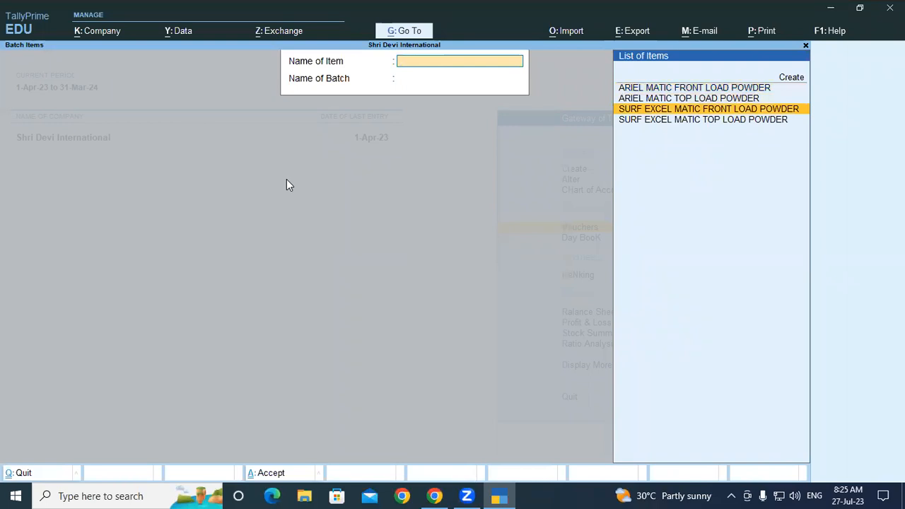
key("Return")
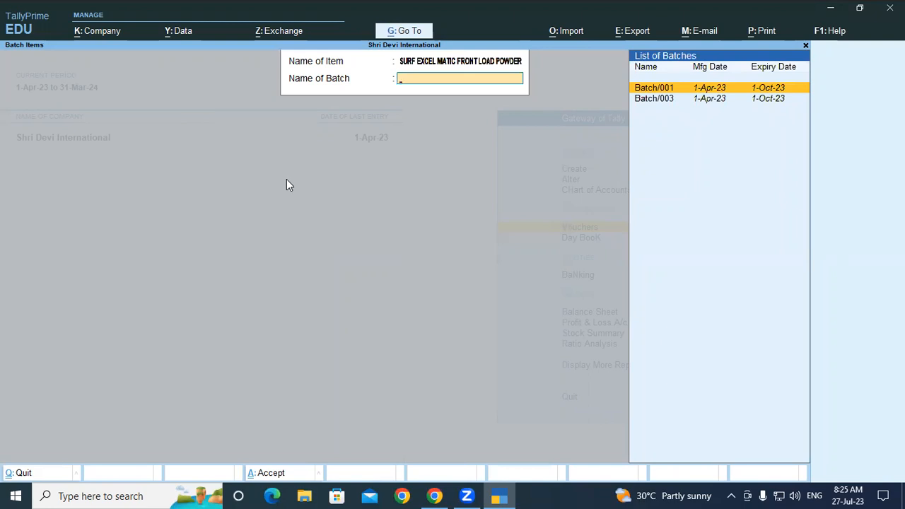
key("Return")
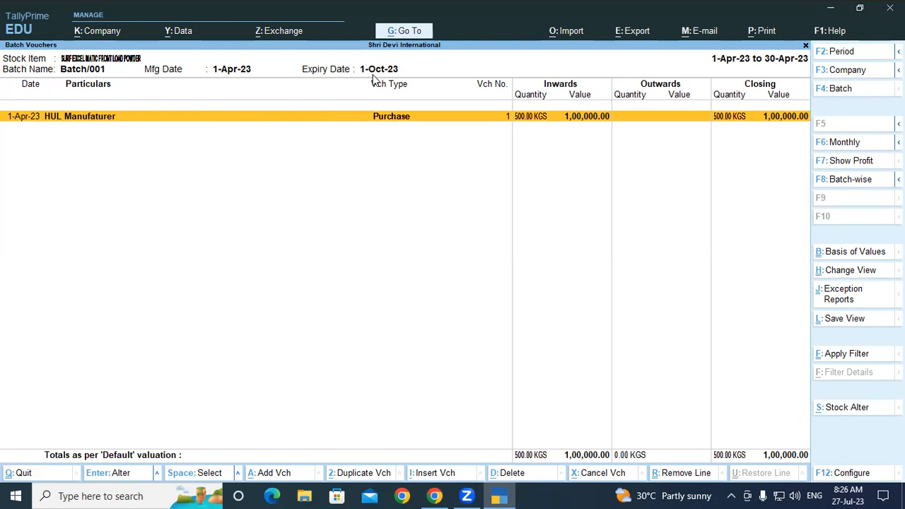
key("Escape")
key("Escape")
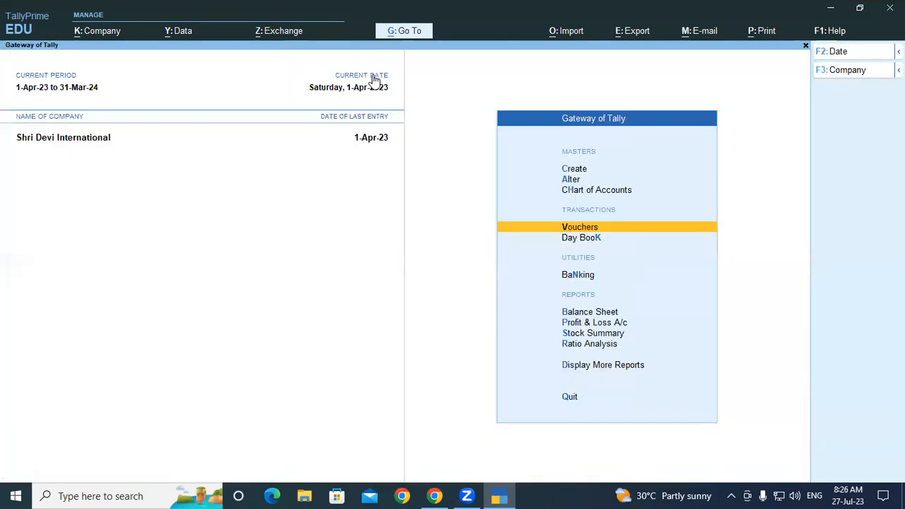
key("Escape")
key("Escape")
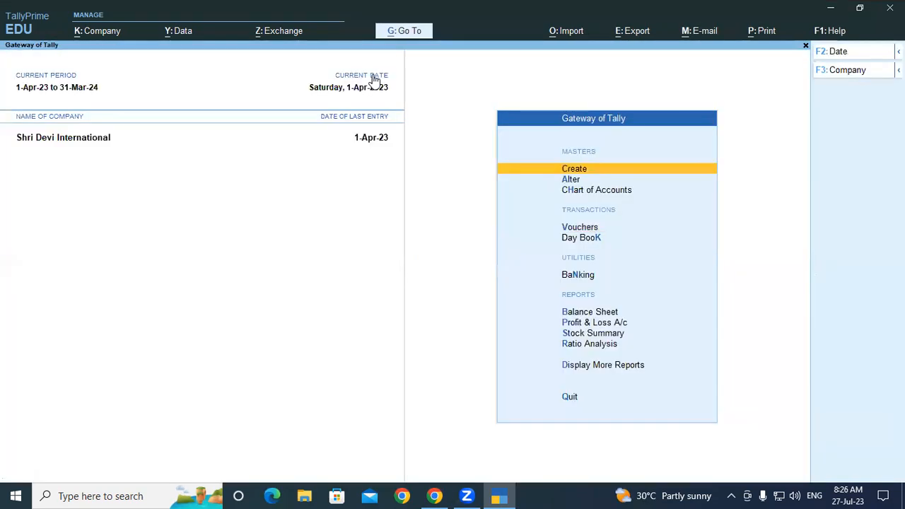
Open the Batch Summary for SURF EXCEL MATIC FRONT LOAD POWDER, review its batches and return to the Gateway of Tally
key("alt+g")
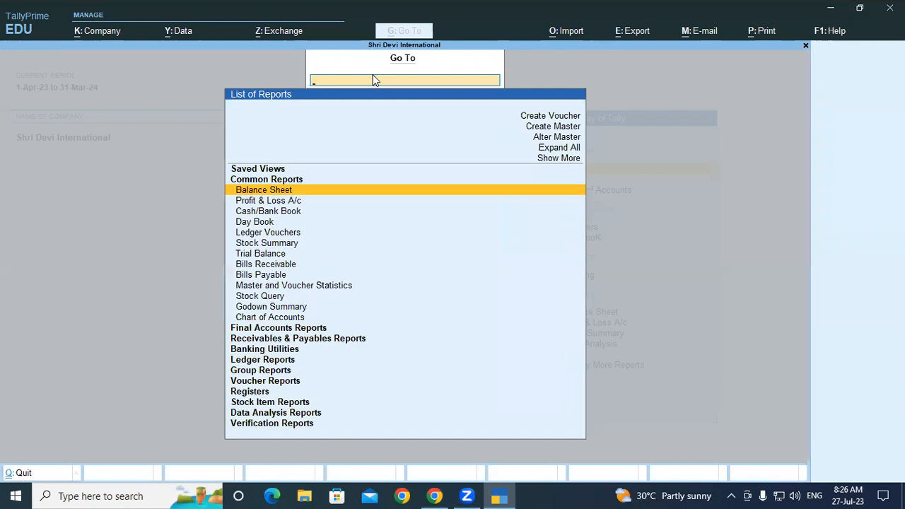
type("Batch")
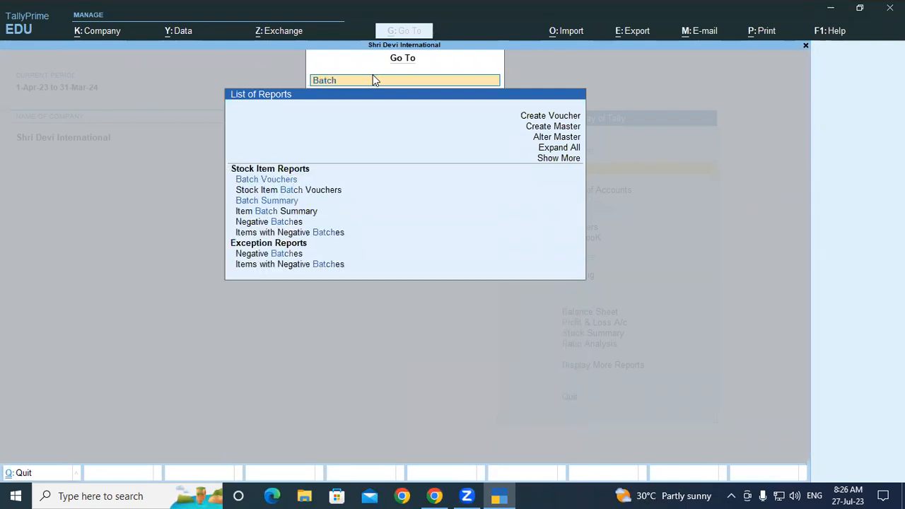
key("Down")
key("Down")
key("Down")
key("Return")
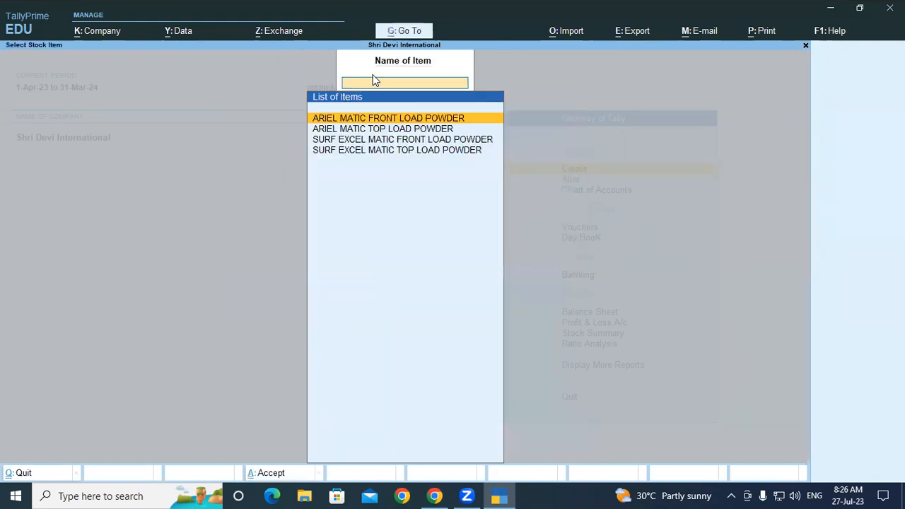
key("Down")
key("Down")
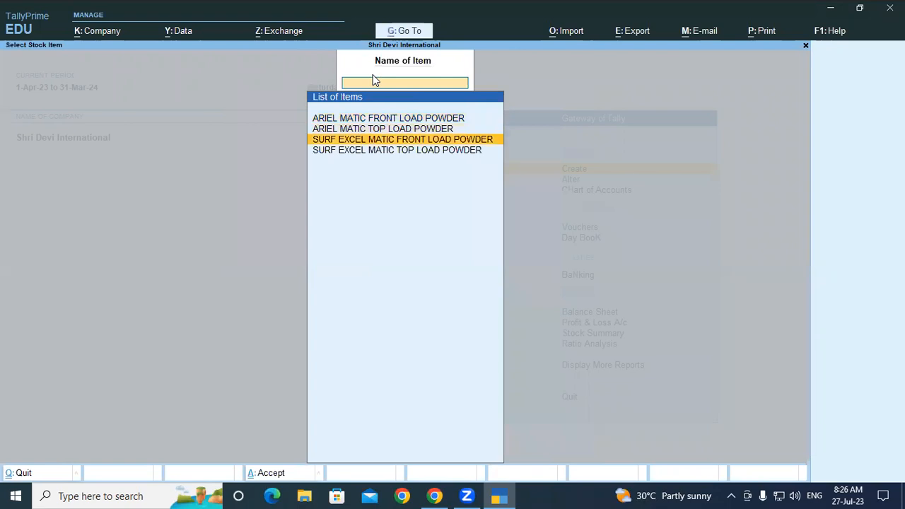
key("Return")
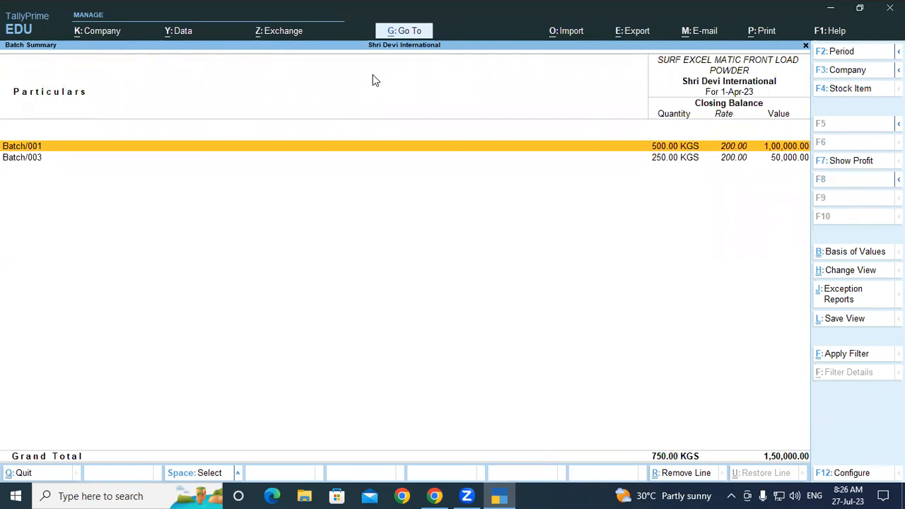
key("Escape")
key("Escape")
key("Escape")
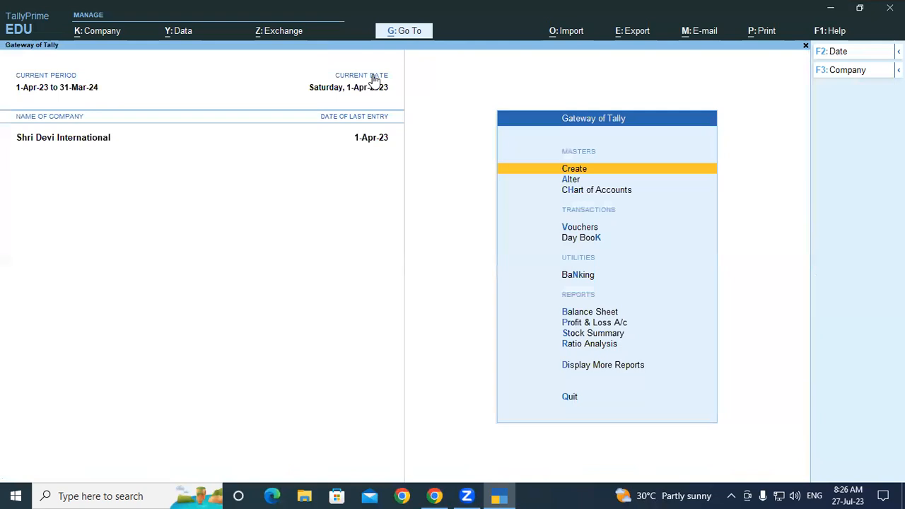
Open the Batch Vouchers report for Batch/001 of SURF EXCEL MATIC FRONT LOAD POWDER
key("alt+g")
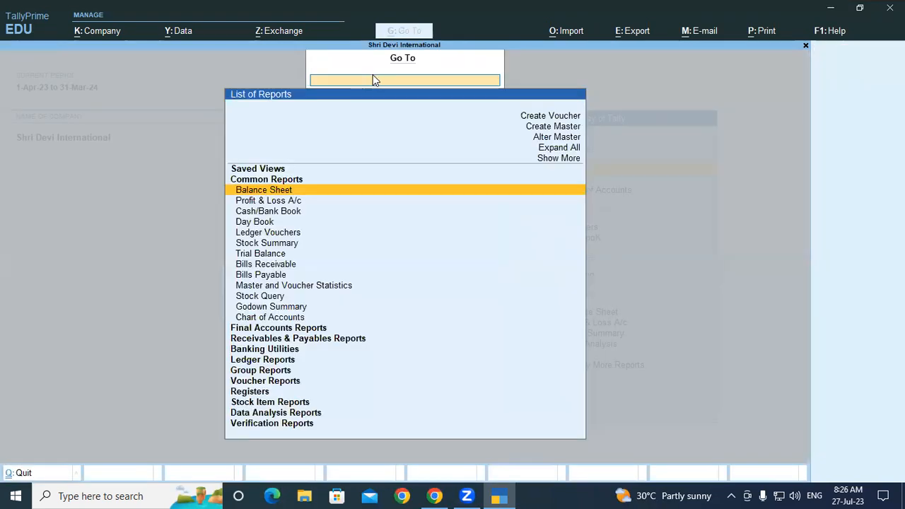
type("Batch")
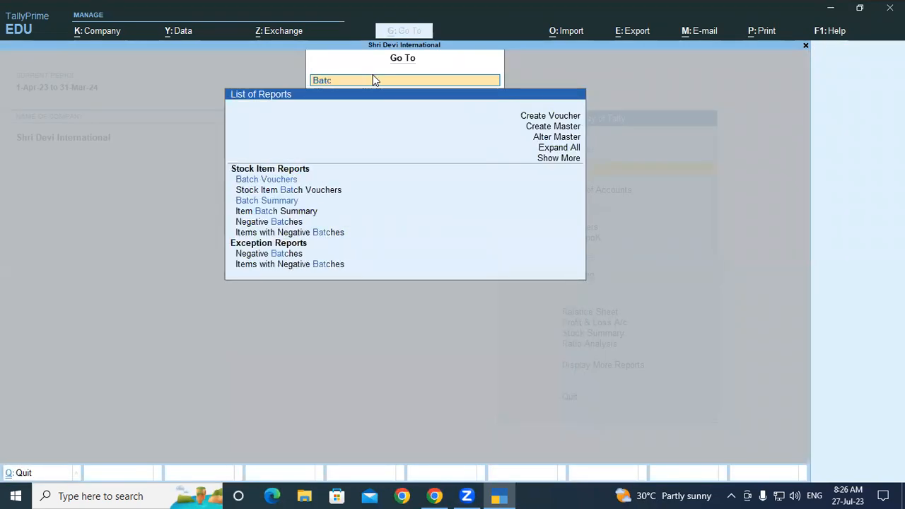
left_click(279, 179)
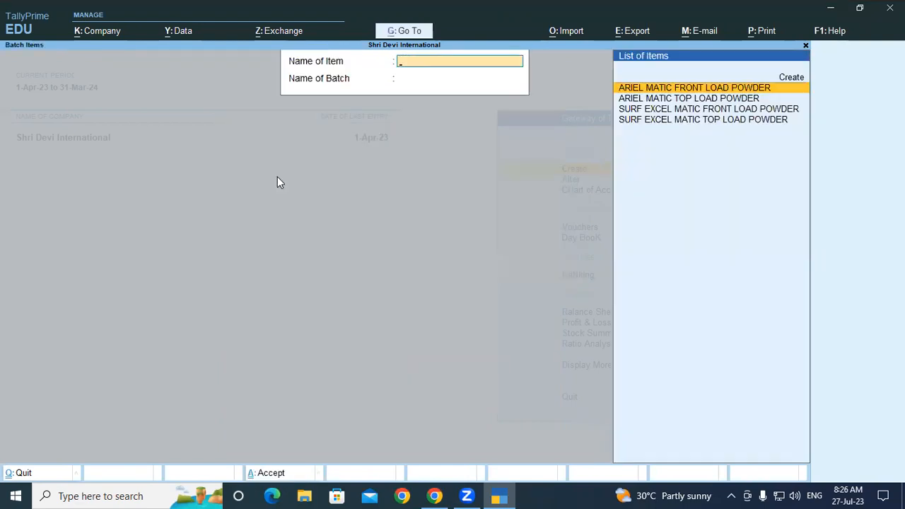
key("Down")
key("Down")
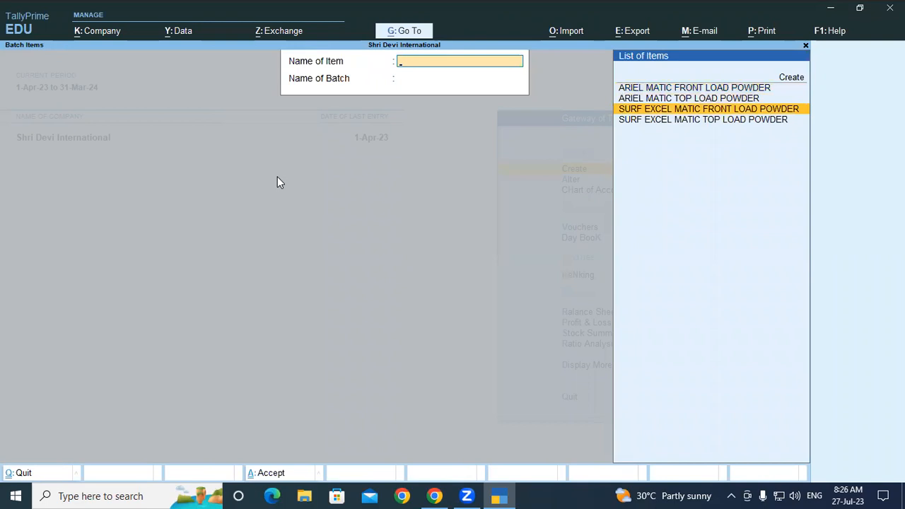
key("Return")
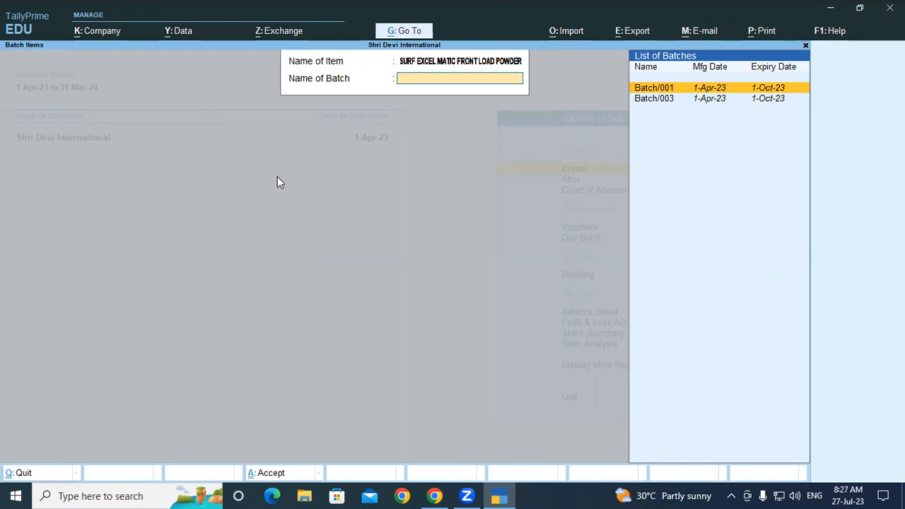
key("Return")
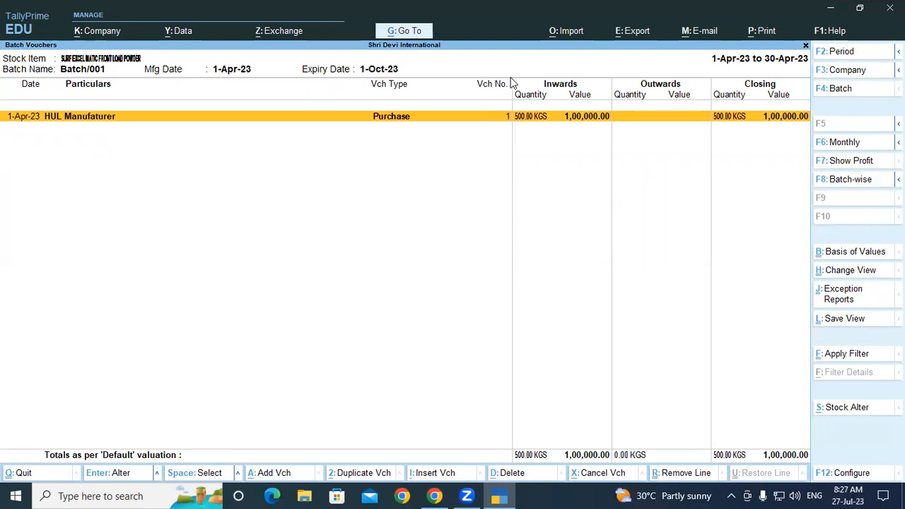
Check the Batch Vouchers configuration options without changing any, and leave the report for the Gateway of Tally
key("F12")
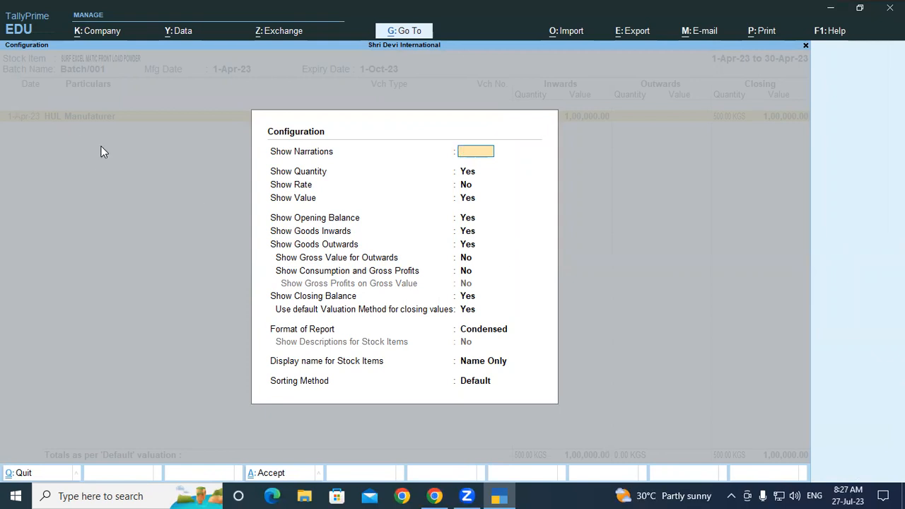
key("Escape")
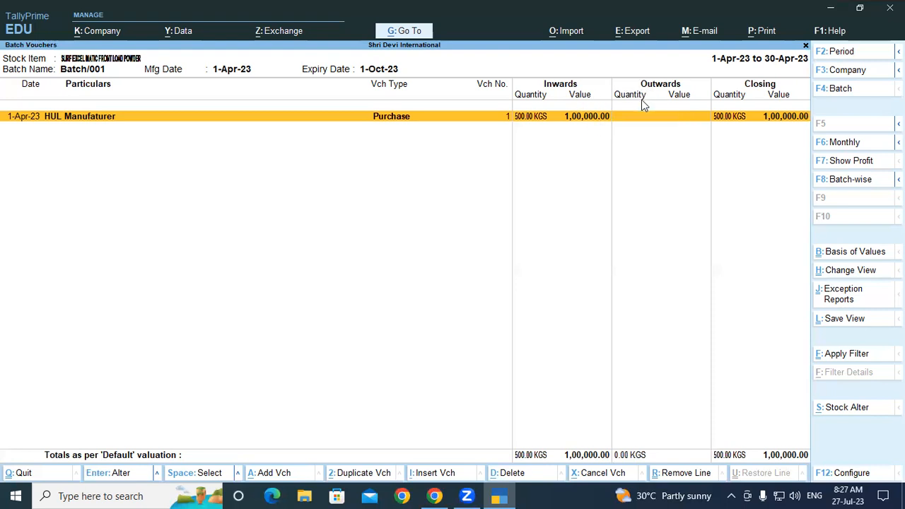
key("Escape")
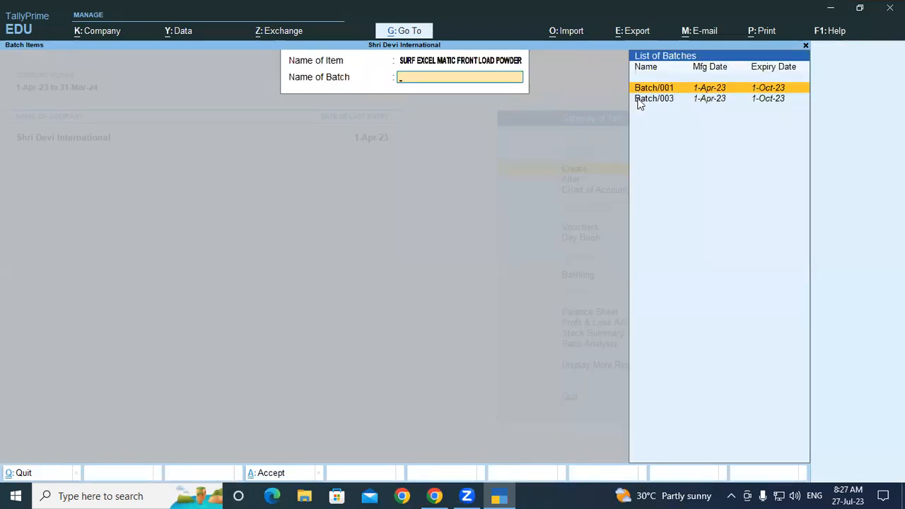
key("Escape")
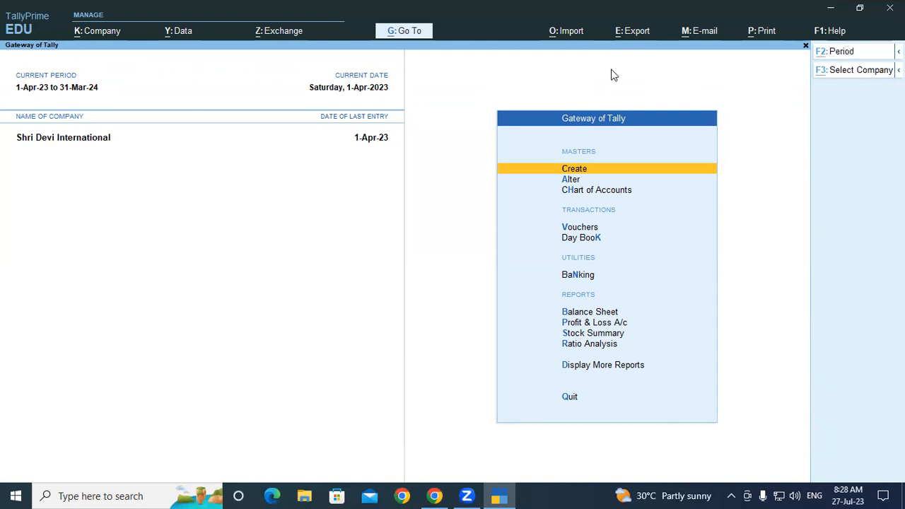
Review the Batch Summary of SURF EXCEL MATIC FRONT LOAD POWDER once more and close it
key("alt+g")
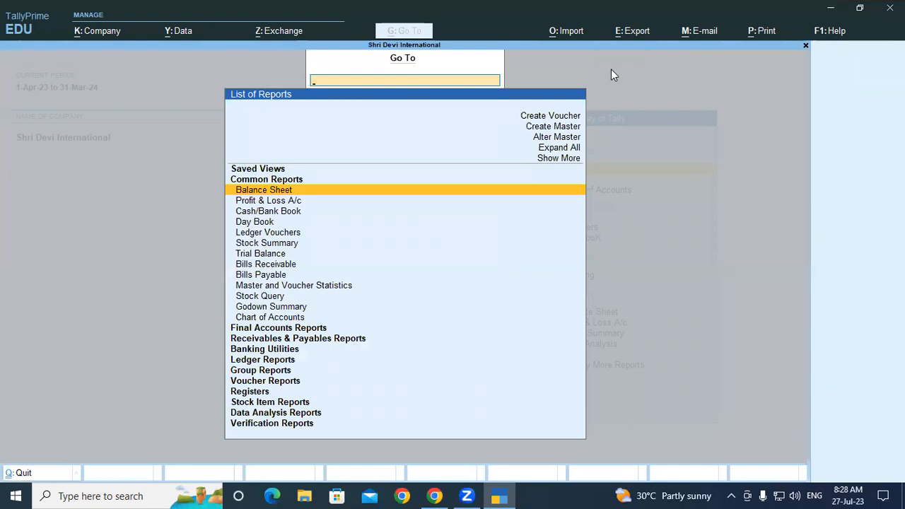
type("Batc")
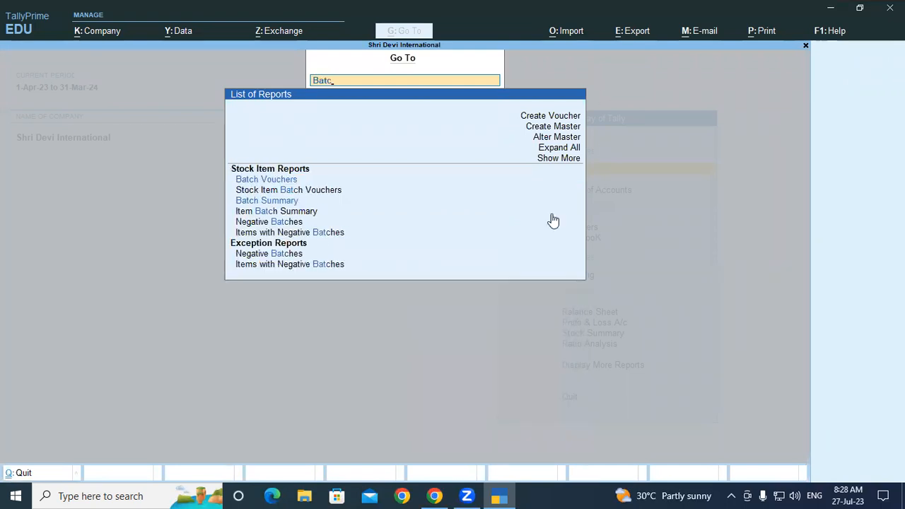
left_click(276, 201)
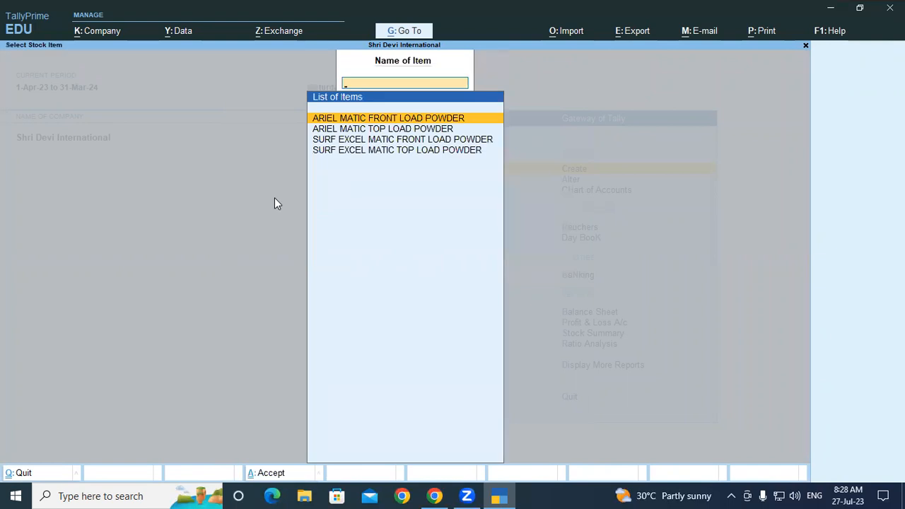
key("Down")
key("Down")
key("Return")
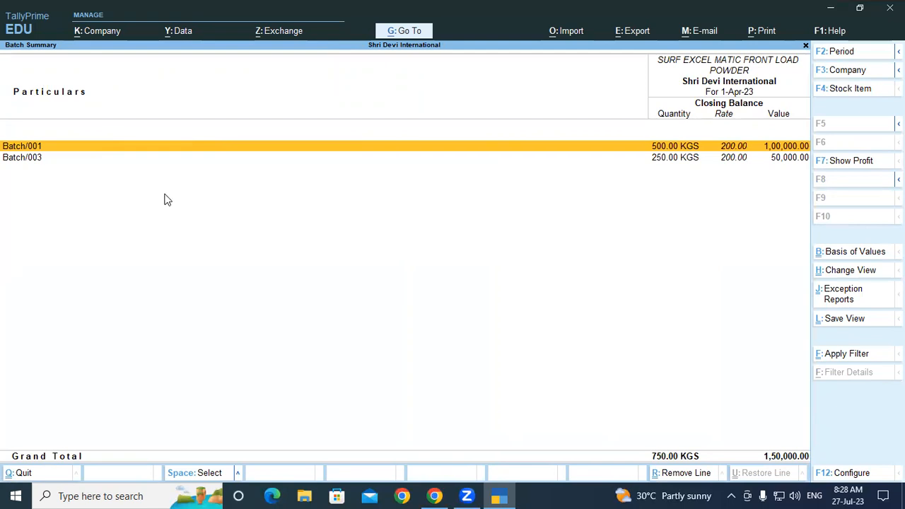
key("Escape")
key("Escape")
key("Escape")
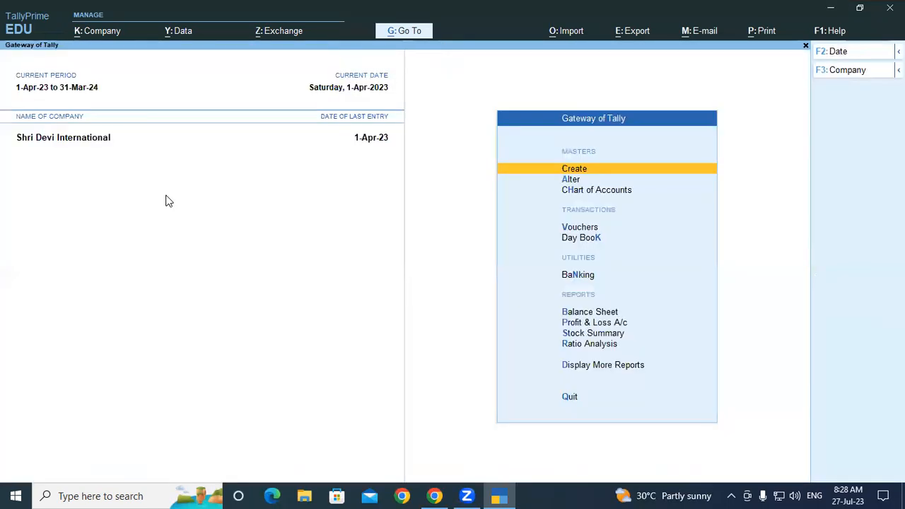
Review the Batch Vouchers report for Batch/001 of SURF EXCEL MATIC FRONT LOAD POWDER and return to the Gateway of Tally
key("alt+g")
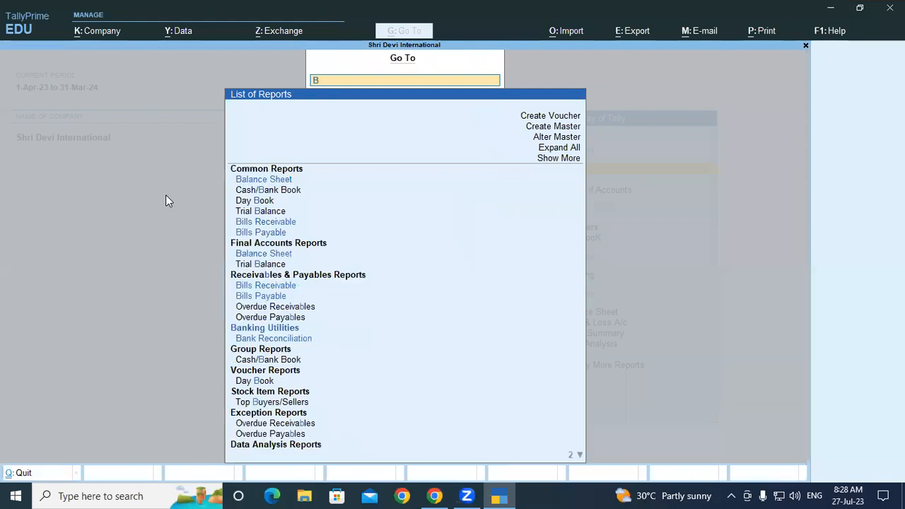
type("Batc")
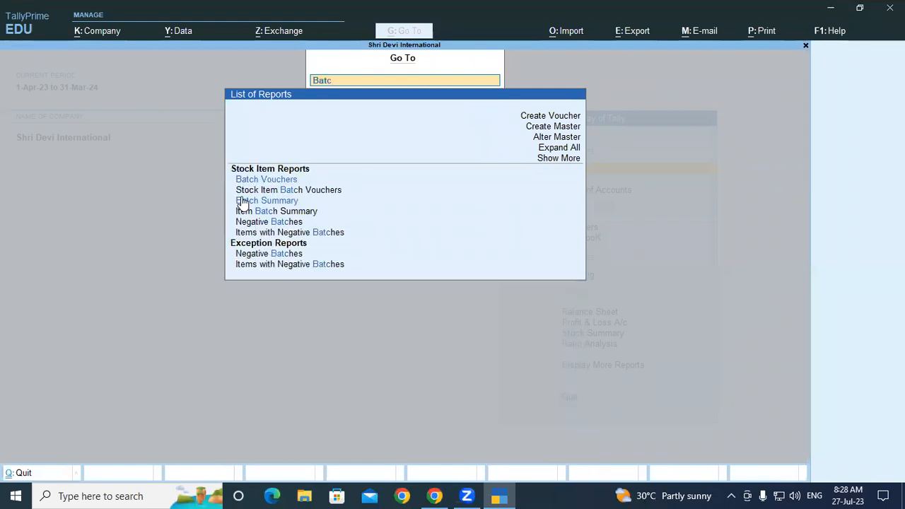
left_click(251, 184)
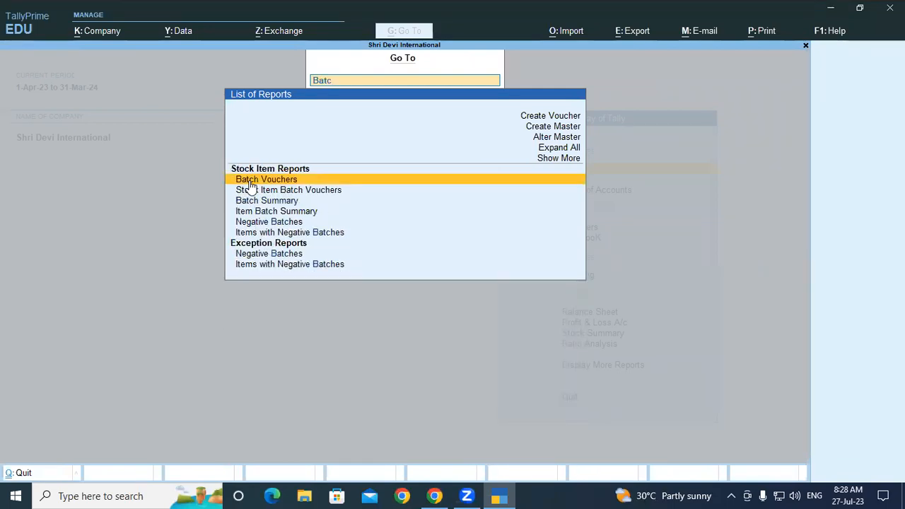
key("Return")
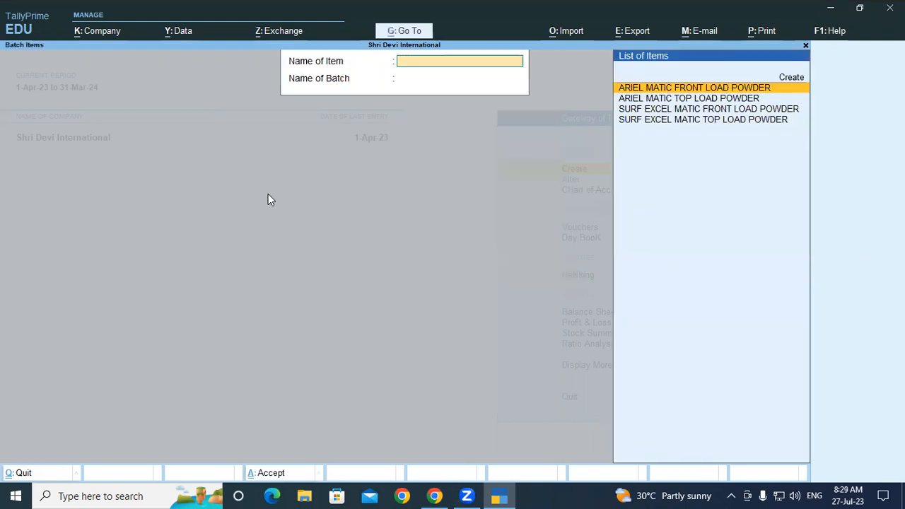
key("Down")
key("Down")
key("Down")
key("Up")
key("Return")
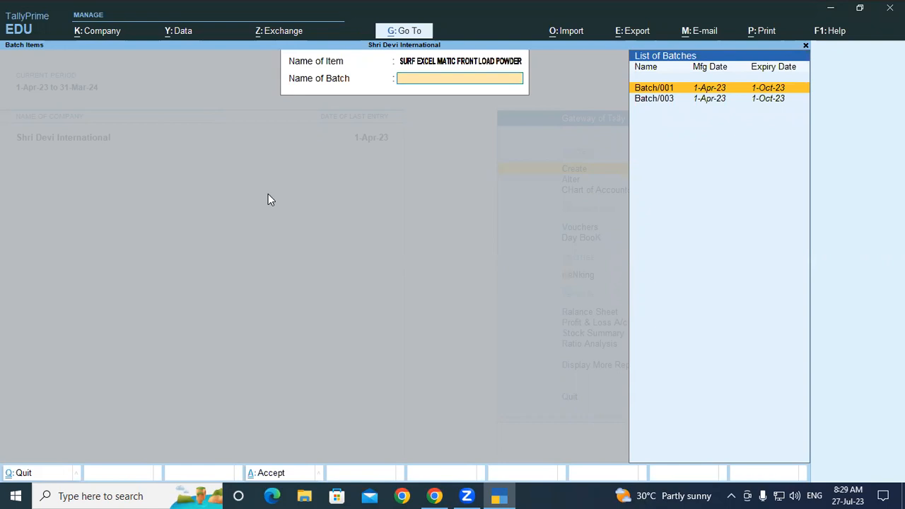
key("Return")
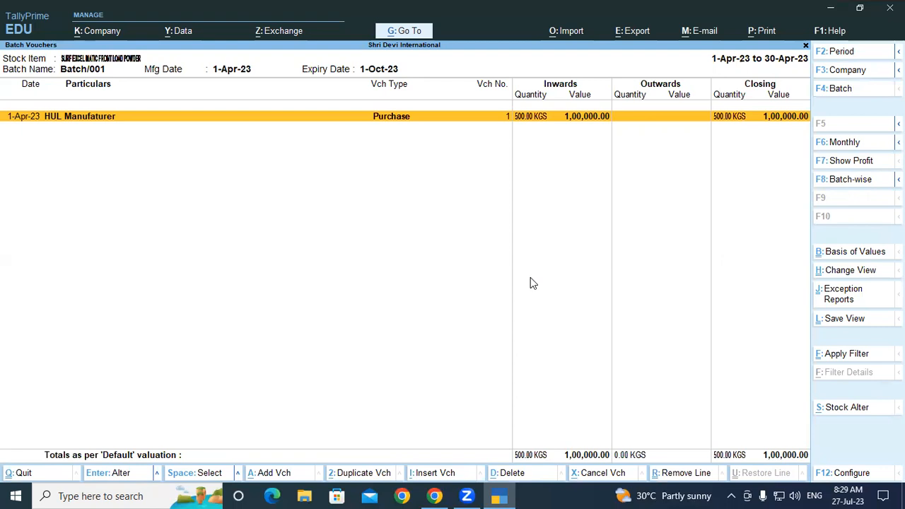
key("Escape")
key("Escape")
key("Escape")
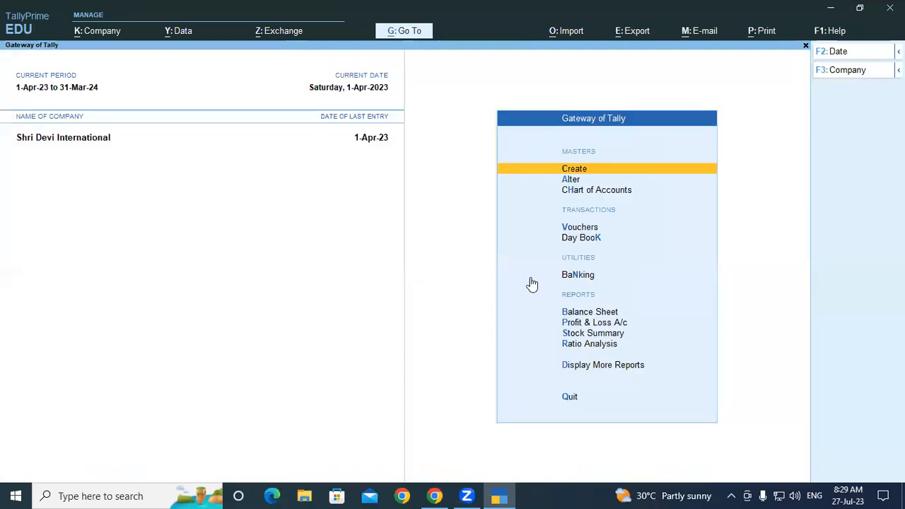
Start a new ledger master named Super Mart Retailer, without an alias
key("Return")
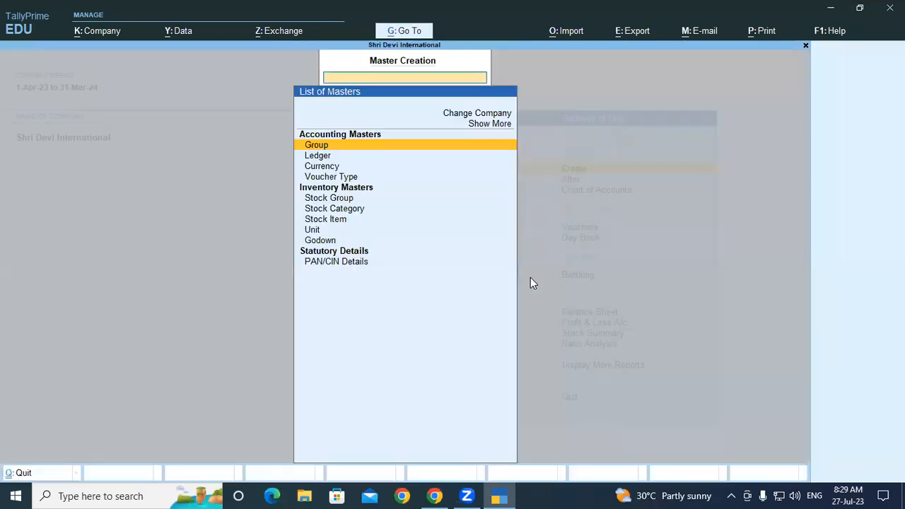
key("Down")
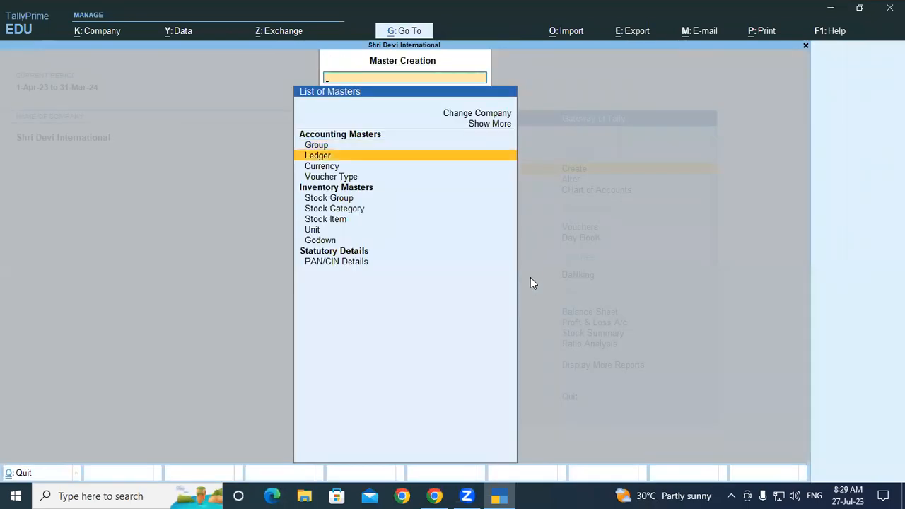
key("Return")
type("Super Mart Retai")
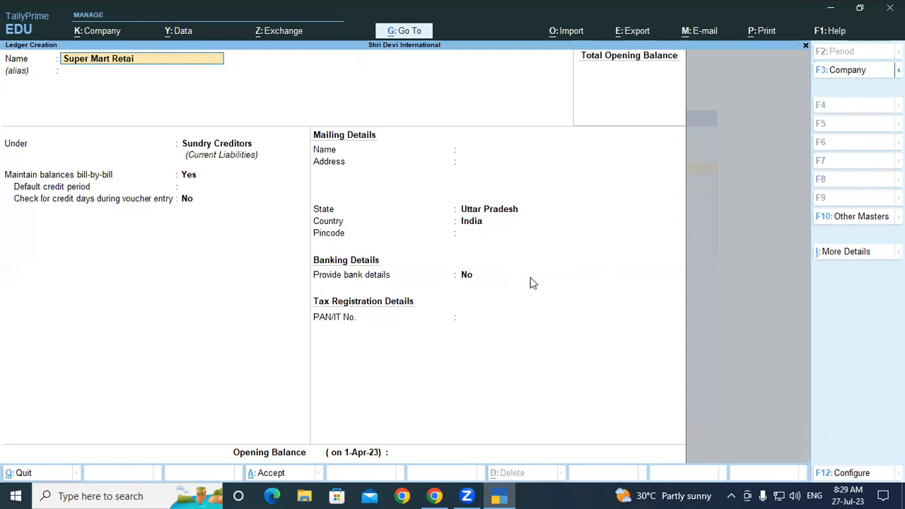
type("le")
key("Return")
key("Return")
Place the Super Mart Retailer ledger under Sundry Debtors, keeping the default bill-by-bill, mailing and banking details
type("Su")
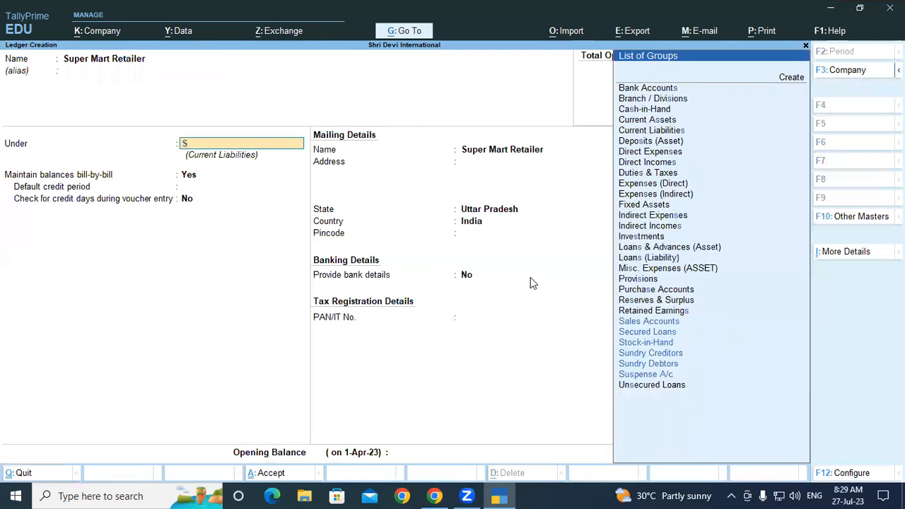
key("Down")
key("Down")
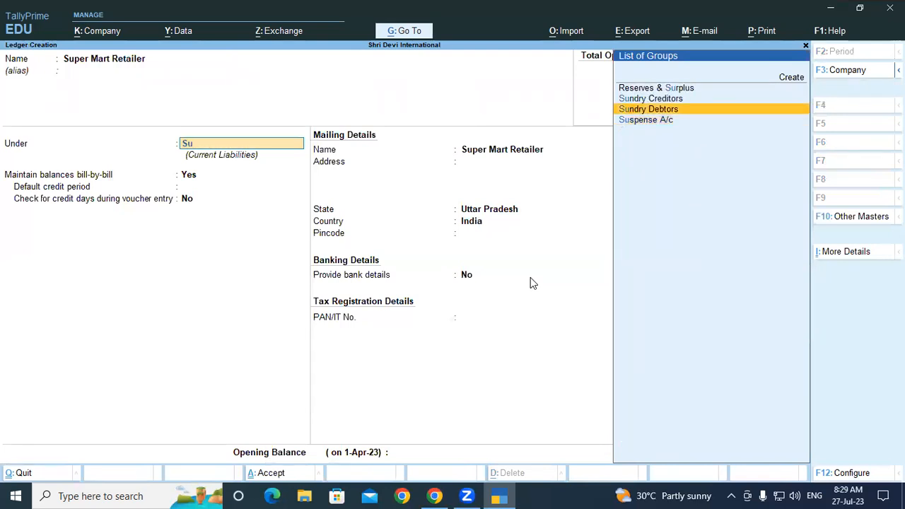
key("Return")
key("Return")
key("Return")
key("Return")
key("Return")
key("Return")
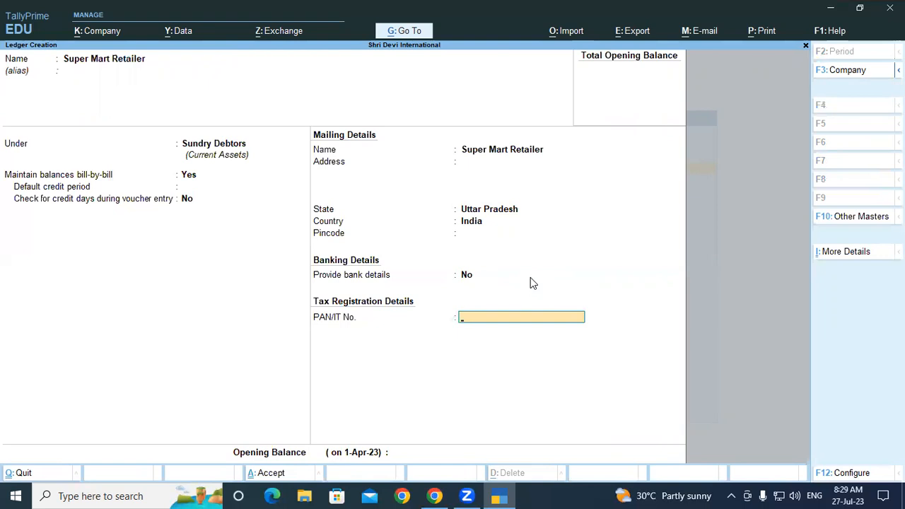
Enter the retailer's PAN/IT number, save the ledger without an opening balance and return to the Gateway of Tally
type("W")
key("BackSpace")
type("AWECT89")
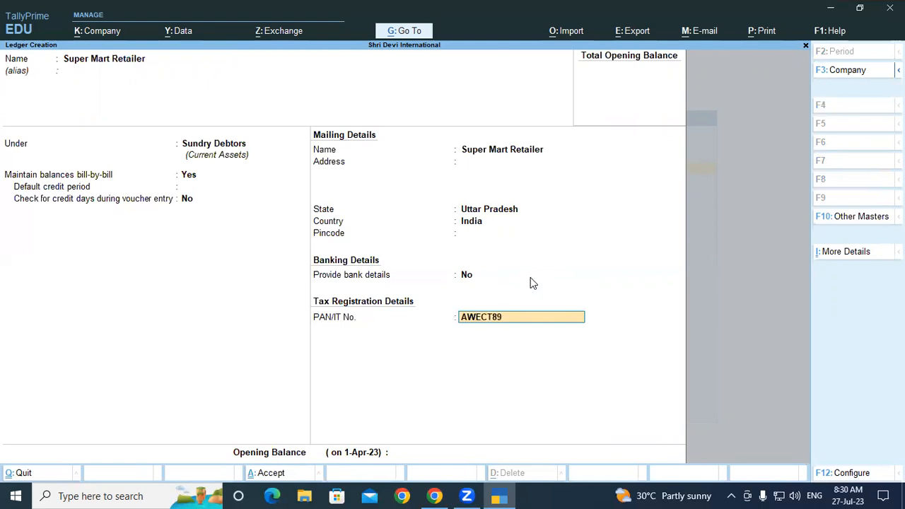
type("78W")
key("Return")
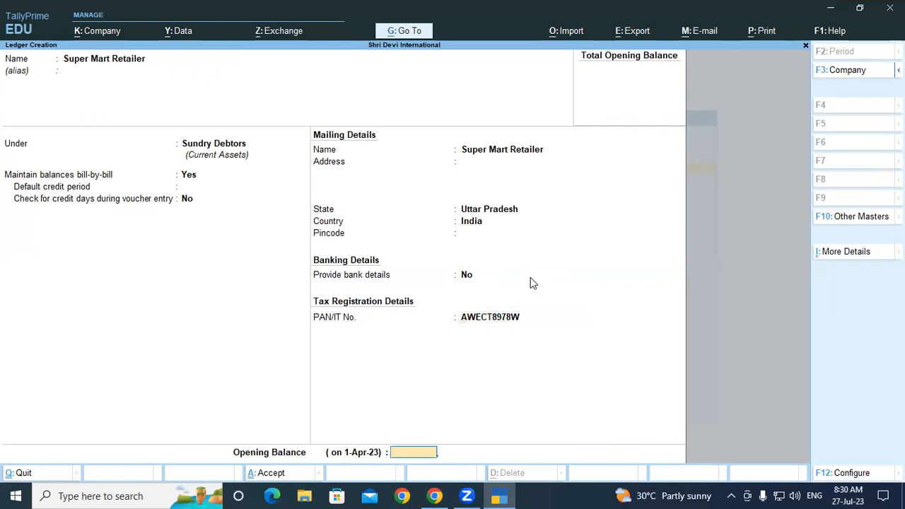
key("Return")
key("Return")
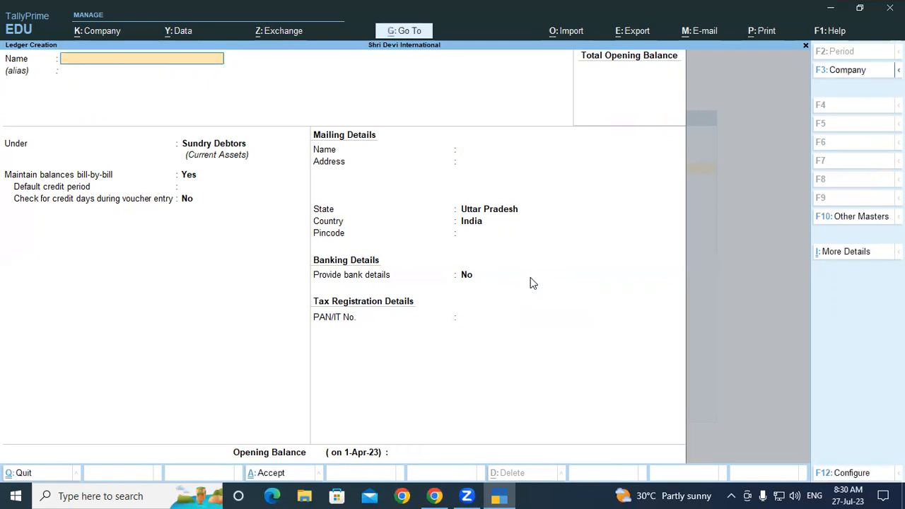
key("Escape")
key("y")
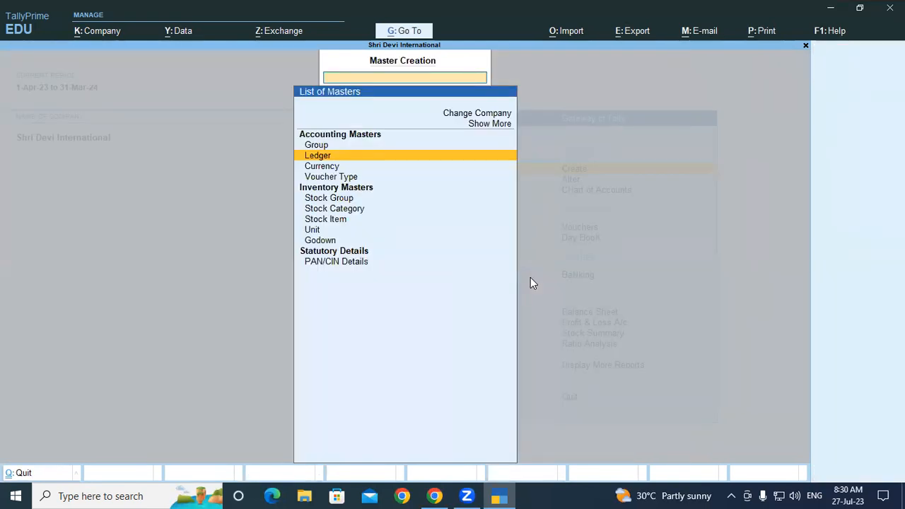
key("Escape")
Start a sales voucher with Super Mart Retailer as the party, leaving the dispatch details blank and accepting the default party details
key("v")
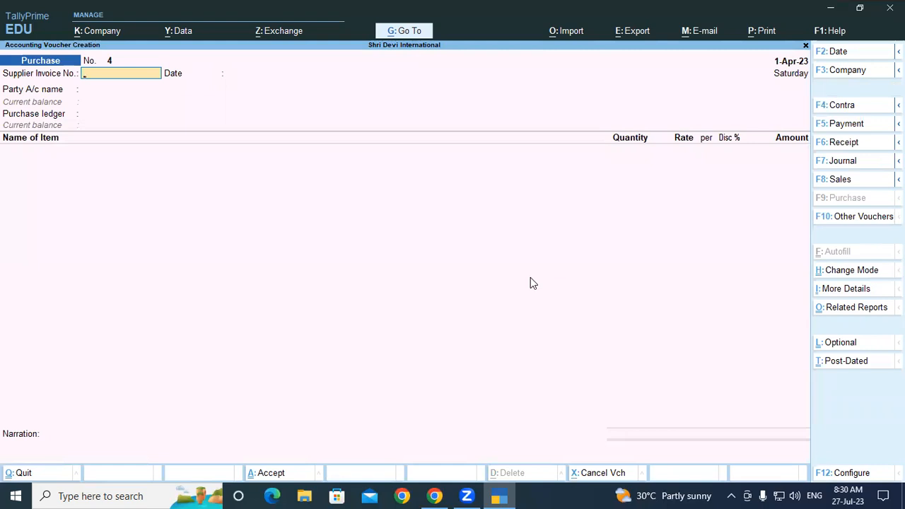
key("F8")
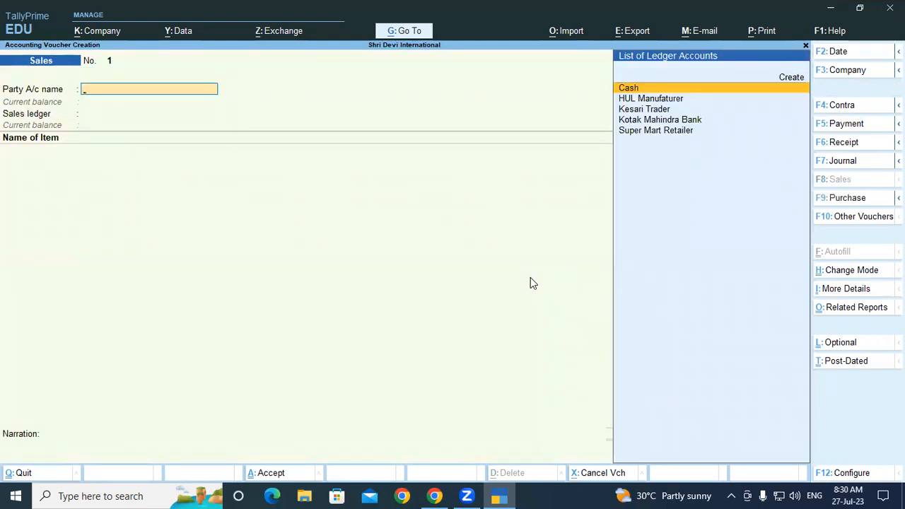
key("Down")
key("Down")
key("Down")
key("Down")
key("Return")
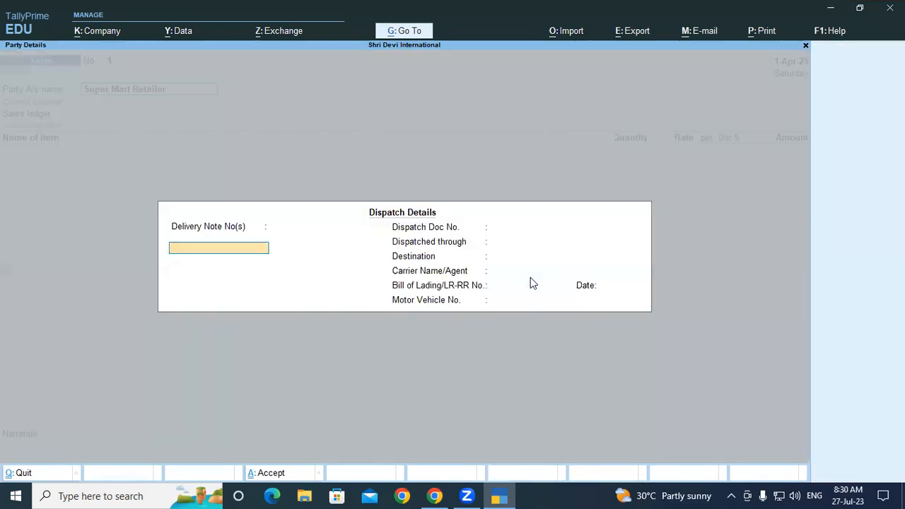
key("Return")
key("Return")
key("Return")
key("Return")
key("Return")
key("Return")
key("Return")
key("Return")
key("Return")
key("Return")
key("Return")
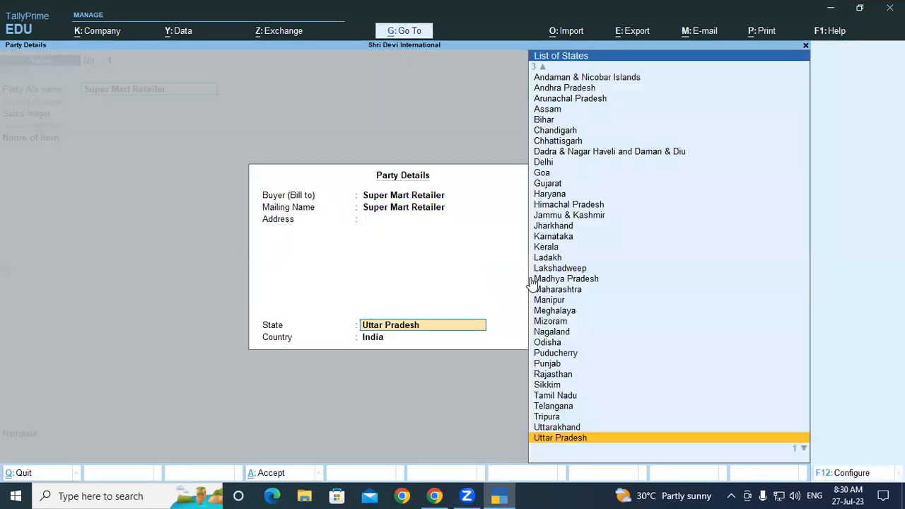
key("Return")
key("Return")
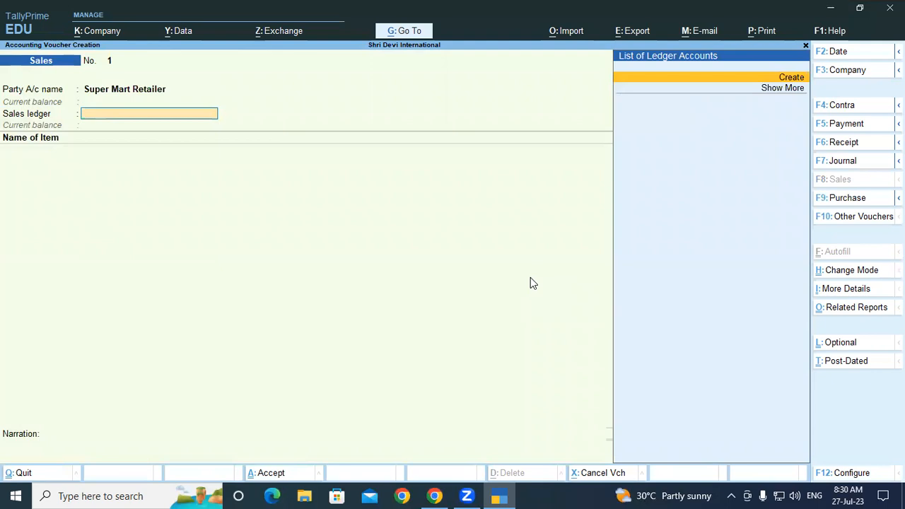
Create a Sales A/c ledger under Sales Accounts from within the voucher and use it as the sales ledger
key("alt+c")
type("S")
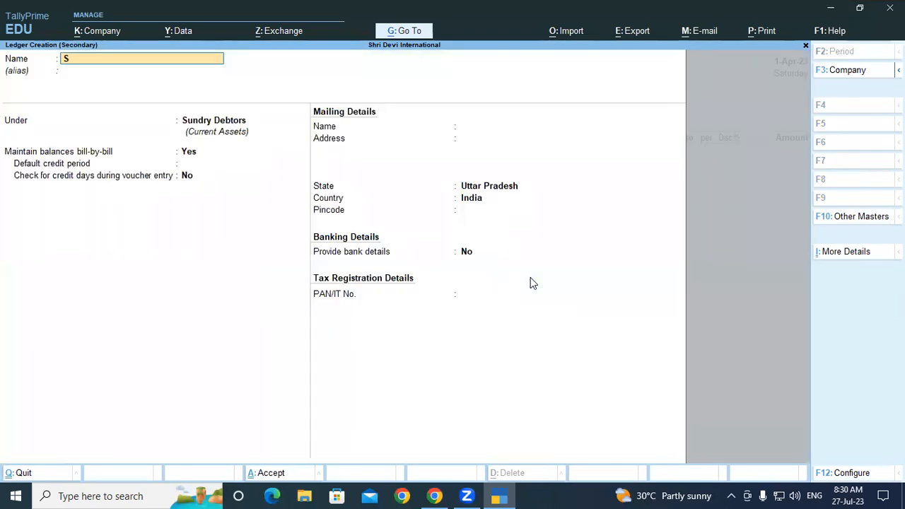
type("ales a/c")
key("Return")
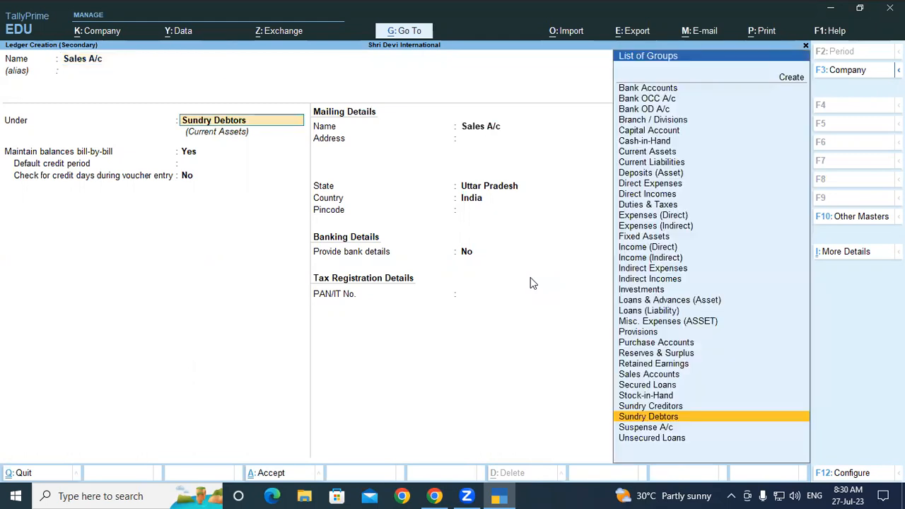
type("Sale")
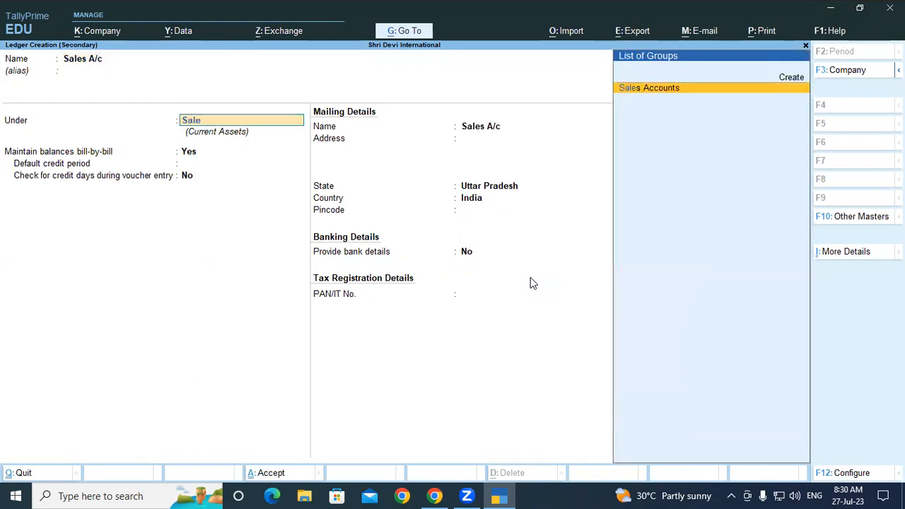
key("Return")
key("Return")
key("ctrl+a")
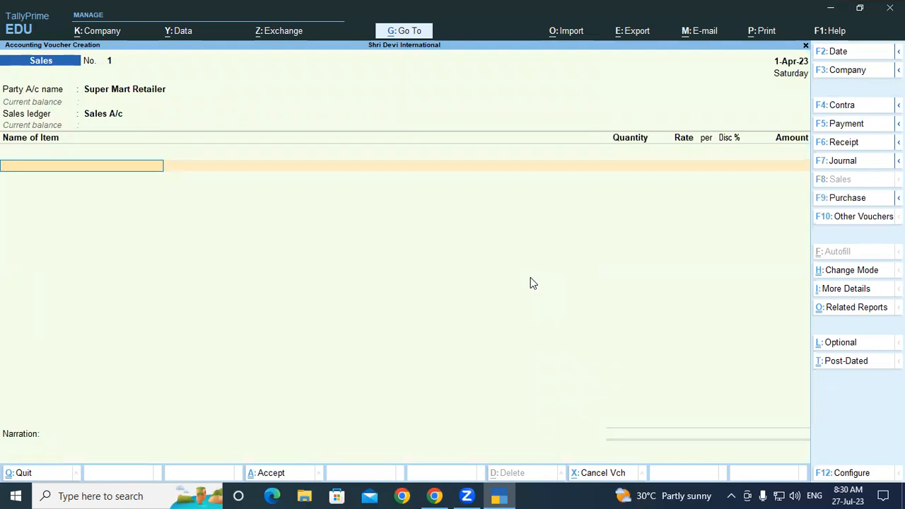
Add SURF EXCEL MATIC FRONT LOAD POWDER to the sales voucher, allocated from the Padrauna-UP godown and Batch/001
type("Sur")
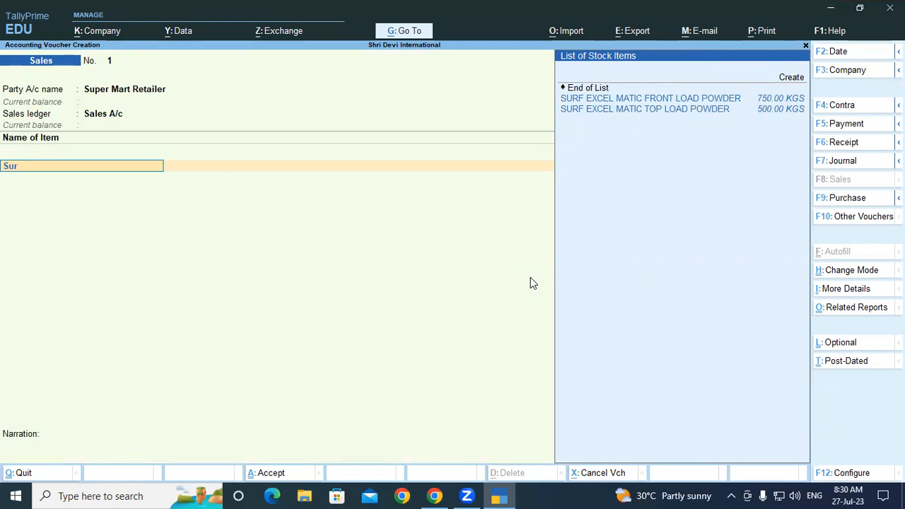
key("Down")
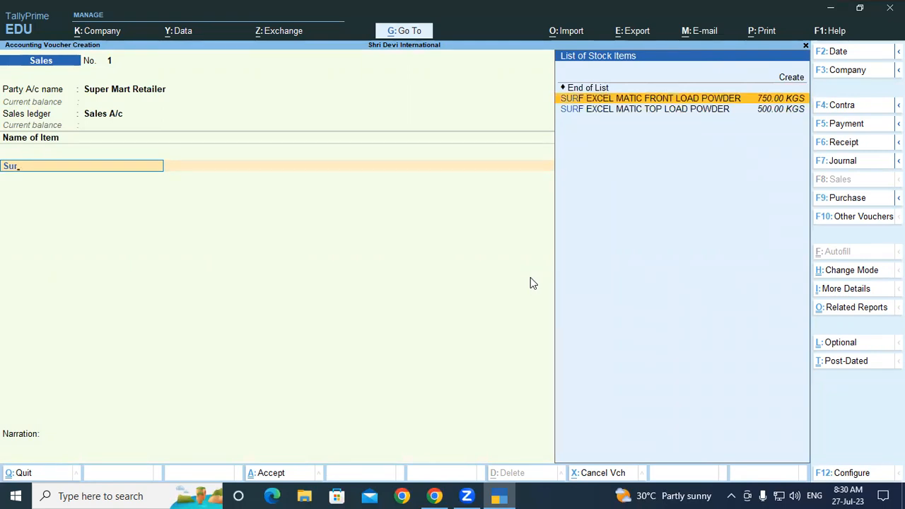
key("Return")
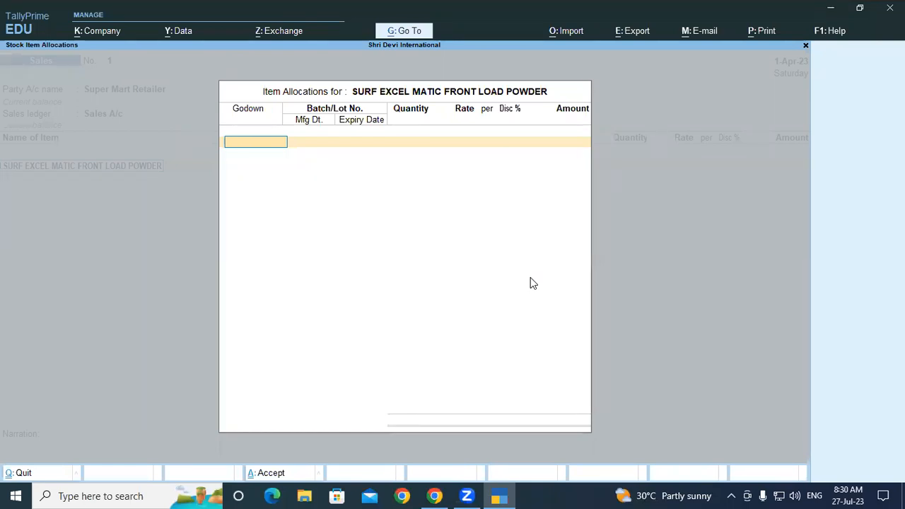
type("P")
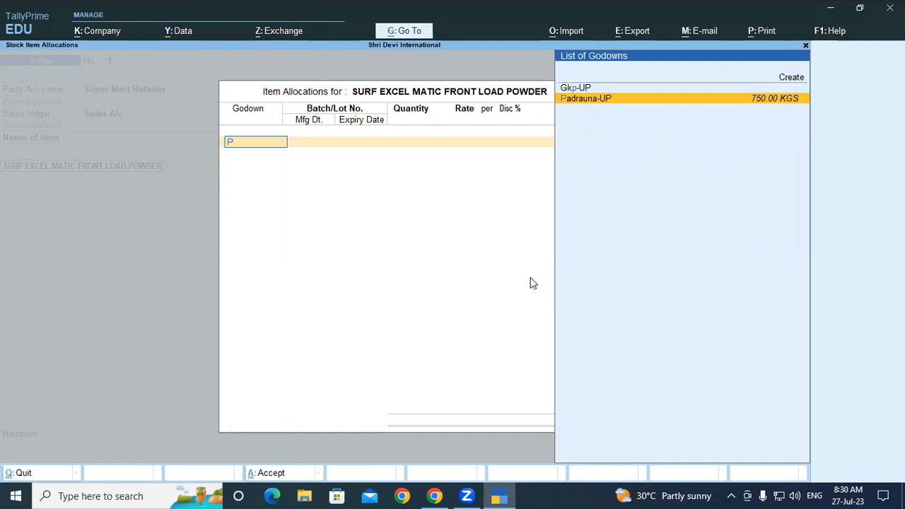
key("Return")
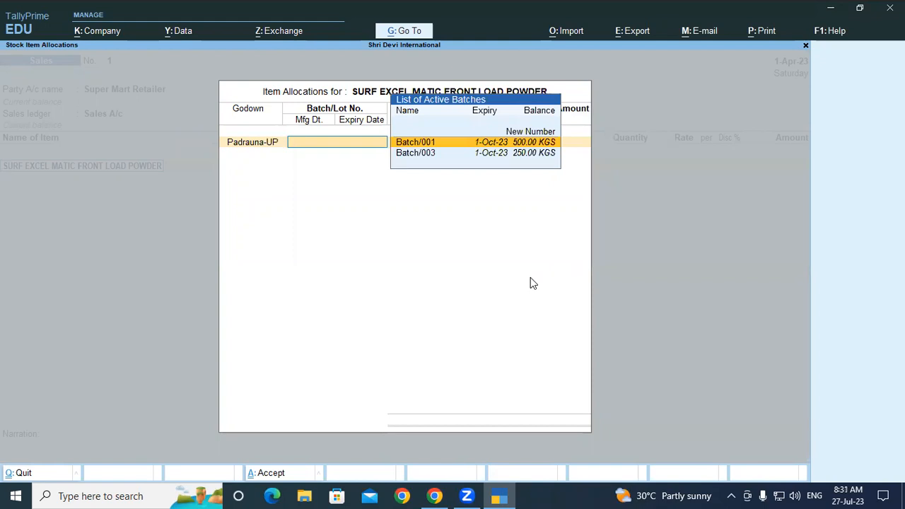
key("Return")
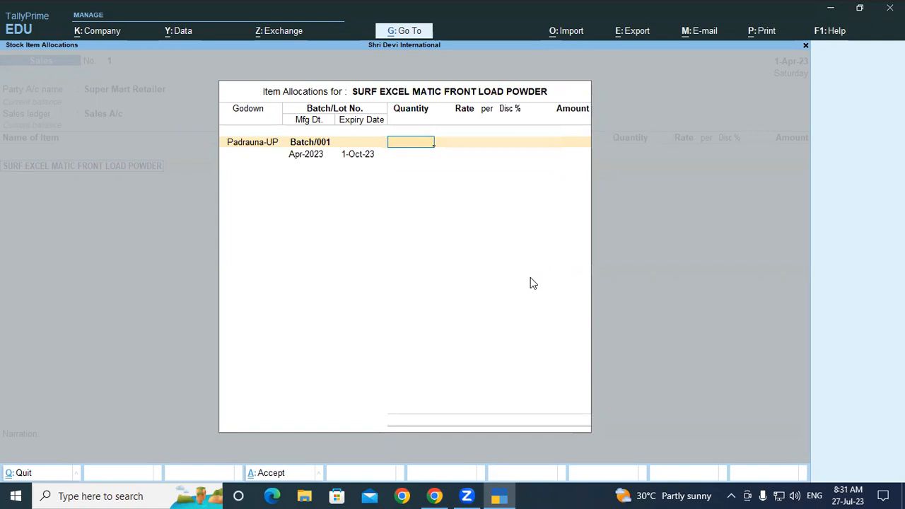
Set the Batch/001 allocation to 450 KGS at a rate of 250 per KGS, keeping the batch's manufacturing date
type("450")
key("Return")
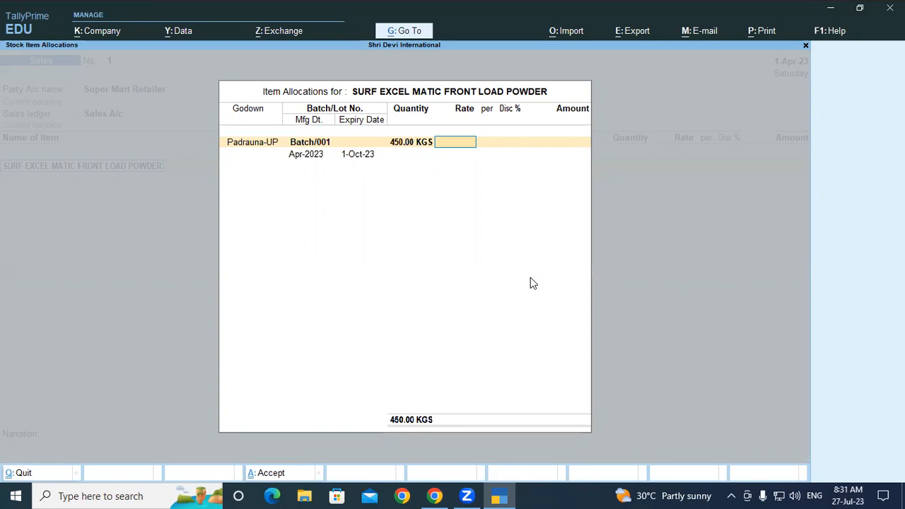
type("250")
key("Return")
key("Return")
key("Return")
key("Return")
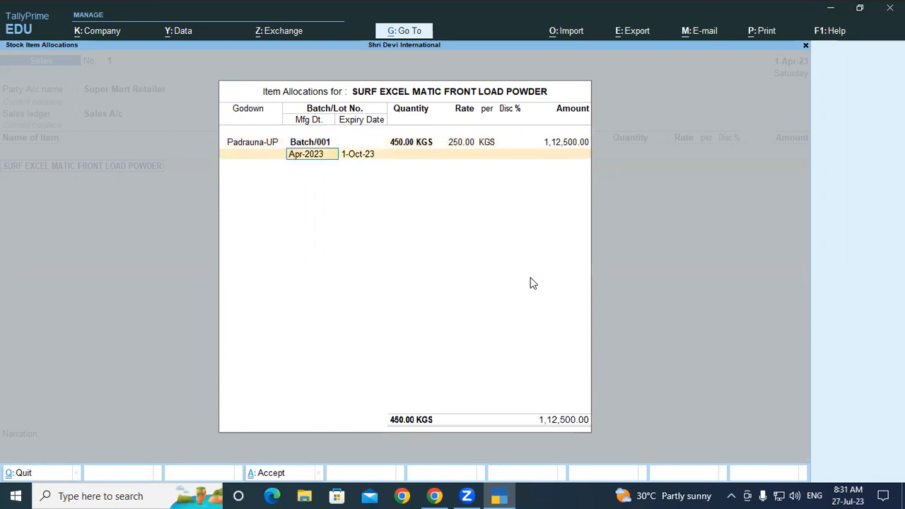
key("Return")
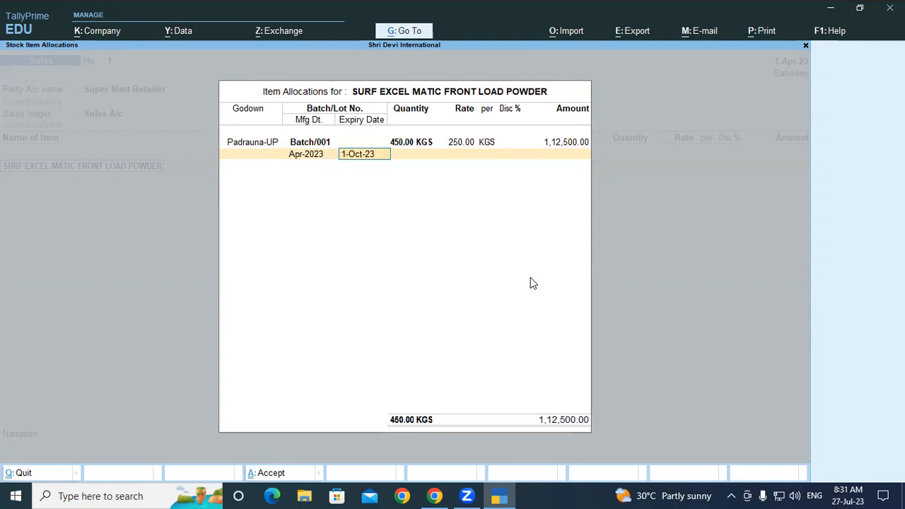
Accept the Batch/001 allocation with its existing expiry date and set the sales voucher date to 2-Apr-23
key("Return")
key("Return")
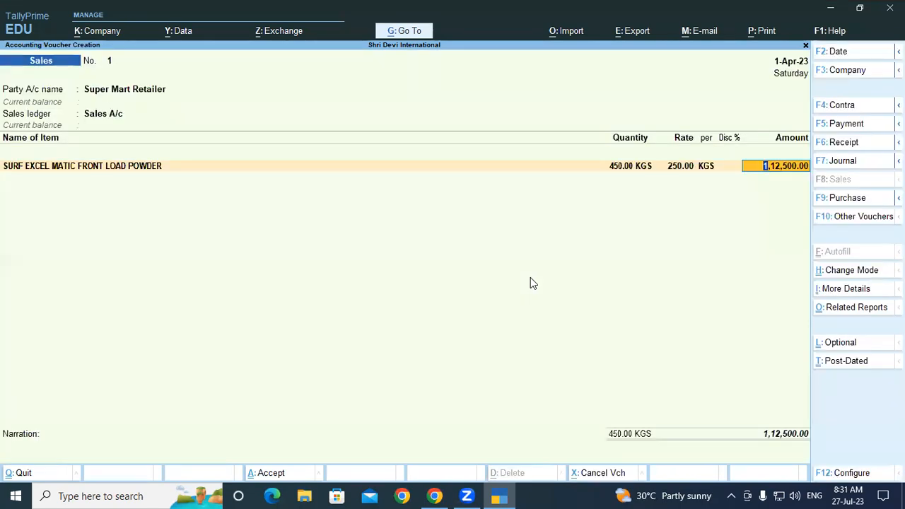
key("F2")
key("Return")
key("Return")
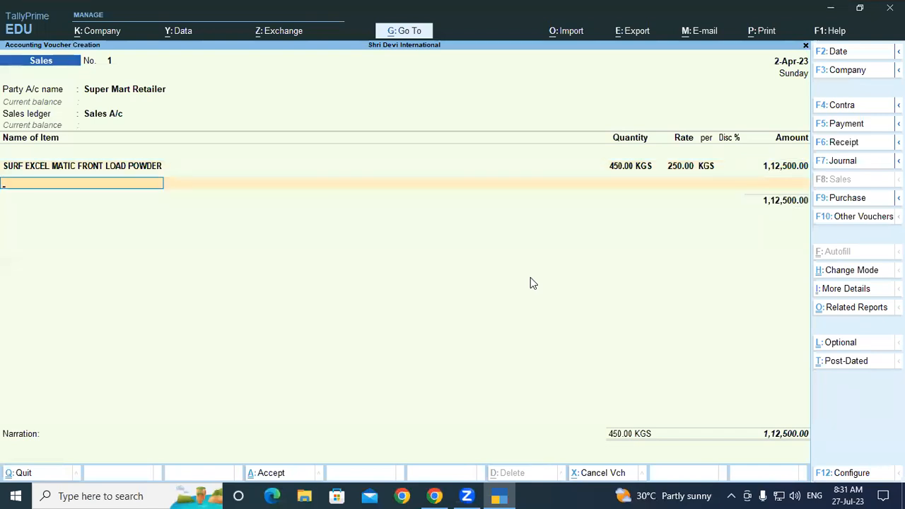
Add SURF EXCEL MATIC TOP LOAD POWDER to the sales voucher, allocated from the Padrauna-UP godown and Batch/002
type("Su")
key("Down")
key("Down")
key("Return")
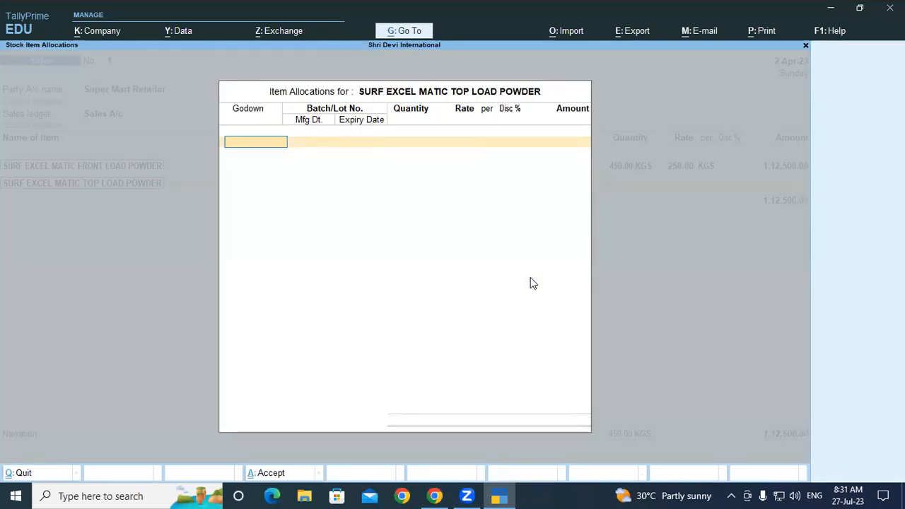
type("P")
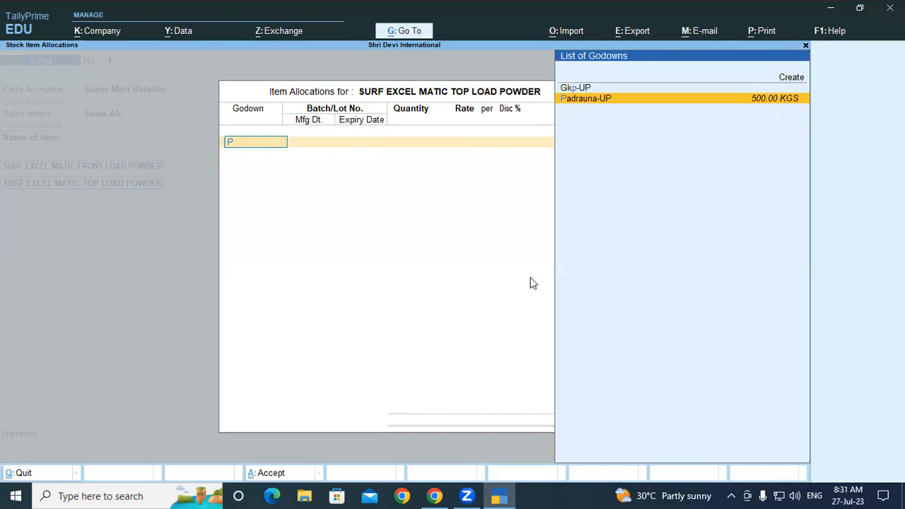
key("Return")
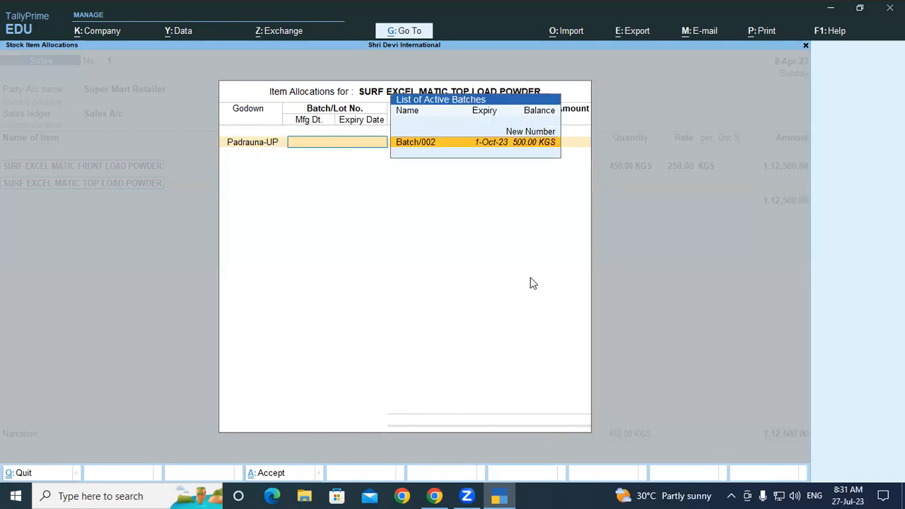
key("Return")
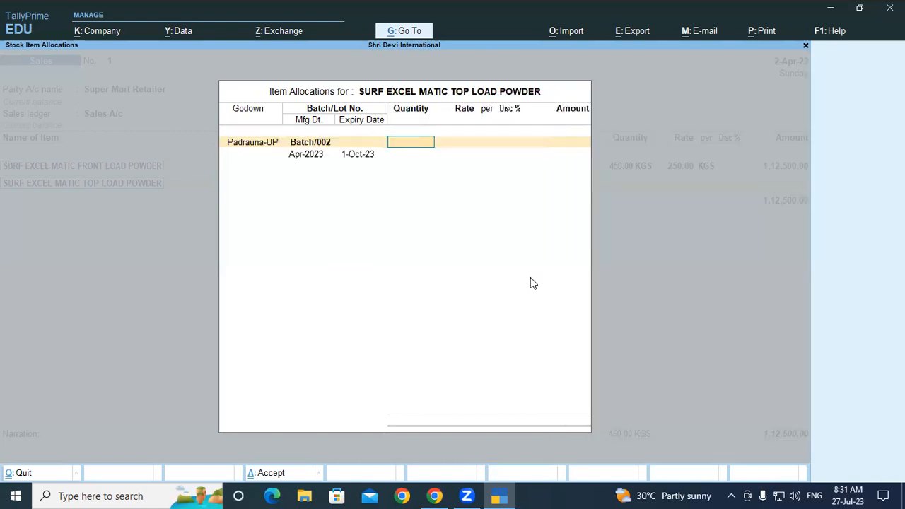
Set the Batch/002 allocation to 450 KGS at a rate of 200 per KGS, keeping the batch dates, and end the item list
type("450")
key("Return")
type("200")
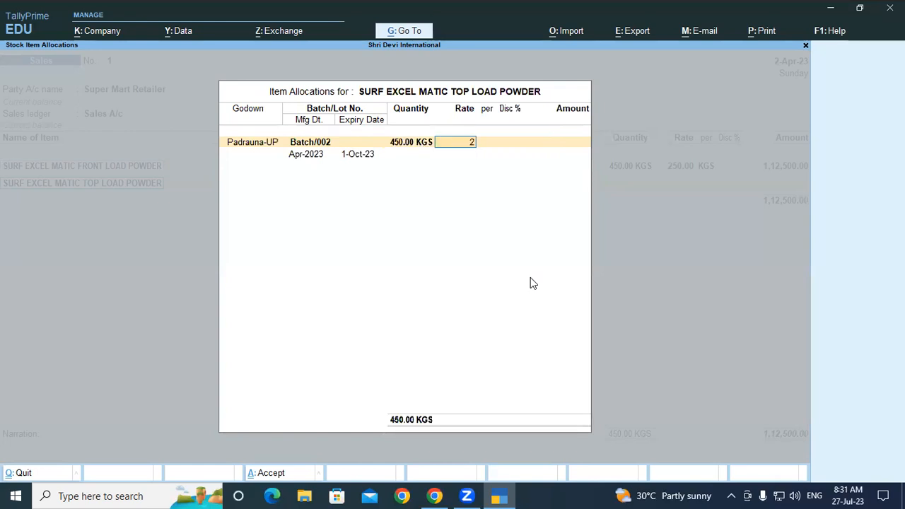
key("Return")
key("Return")
key("Return")
key("Return")
key("Return")
key("Return")
key("Return")
Record the bill-wise details for Super Mart Retailer as New Ref 1 and save the sales voucher without a narration
key("Return")
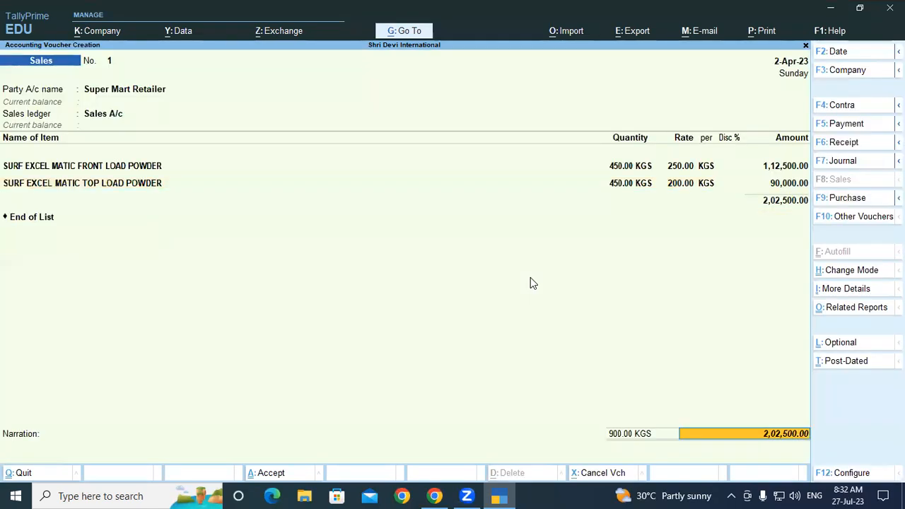
key("Return")
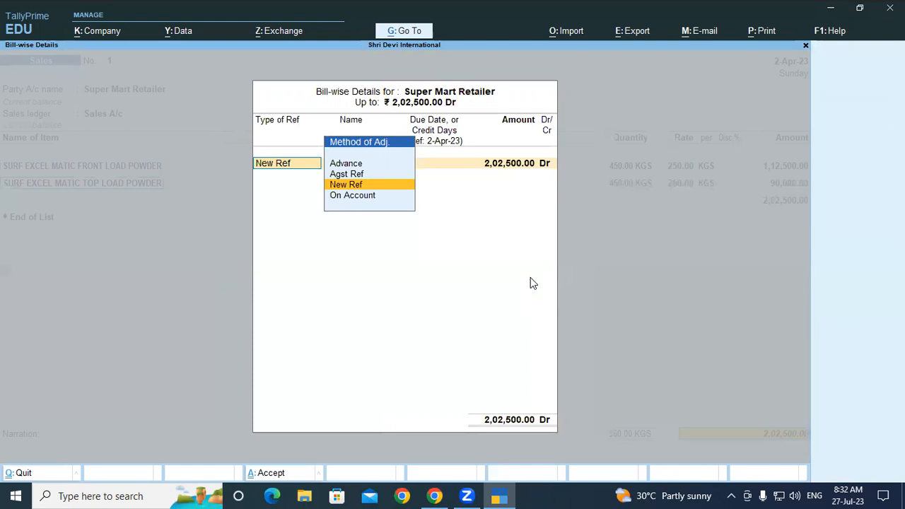
key("Return")
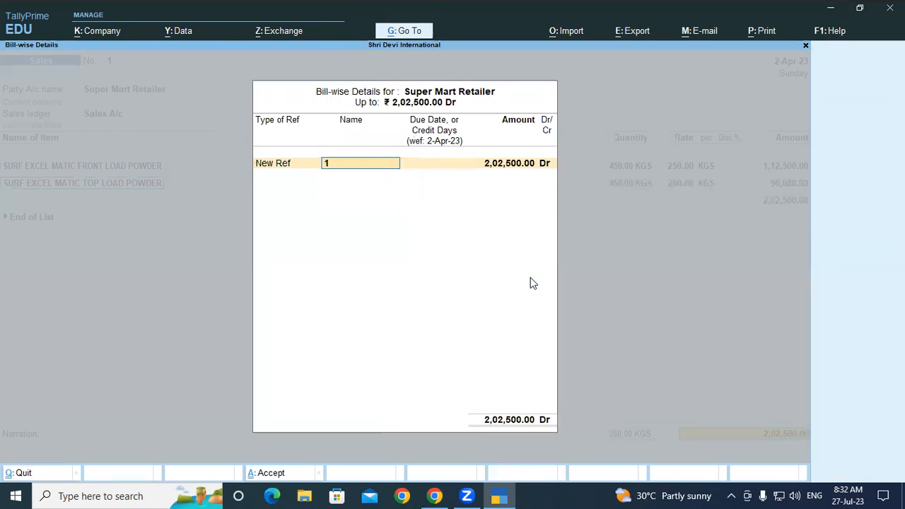
key("Return")
key("Return")
key("Return")
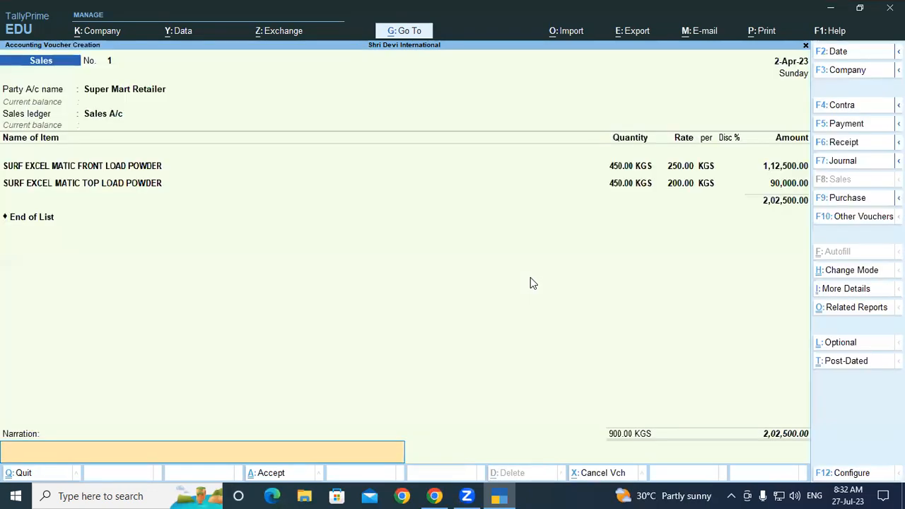
key("Return")
key("Return")
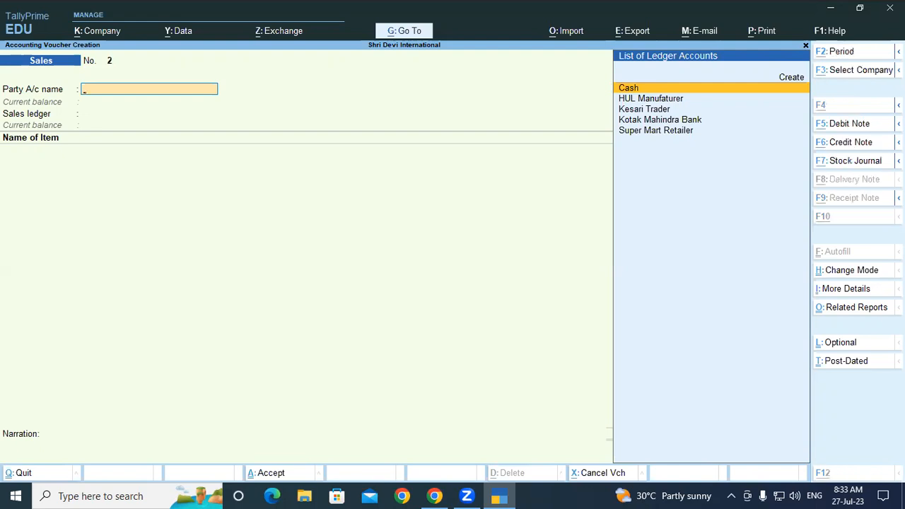
Review the Batch Vouchers report for Batch/001 of SURF EXCEL MATIC FRONT LOAD POWDER, then return to the Gateway of Tally
key("alt+g")
type("Bat")
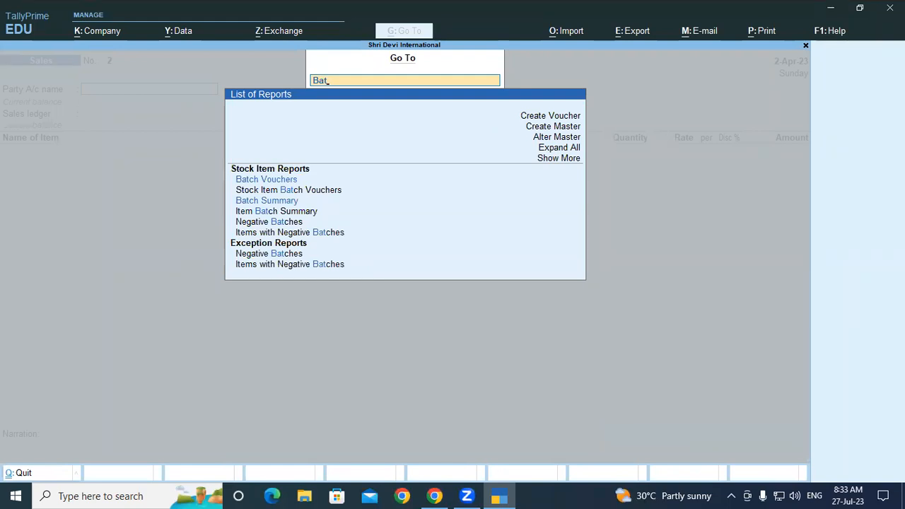
left_click(301, 180)
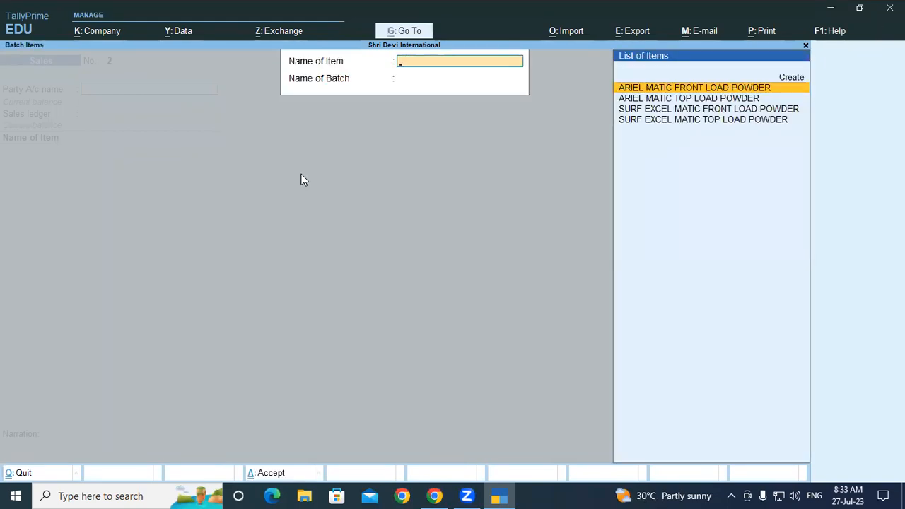
key("Down")
key("Down")
key("Return")
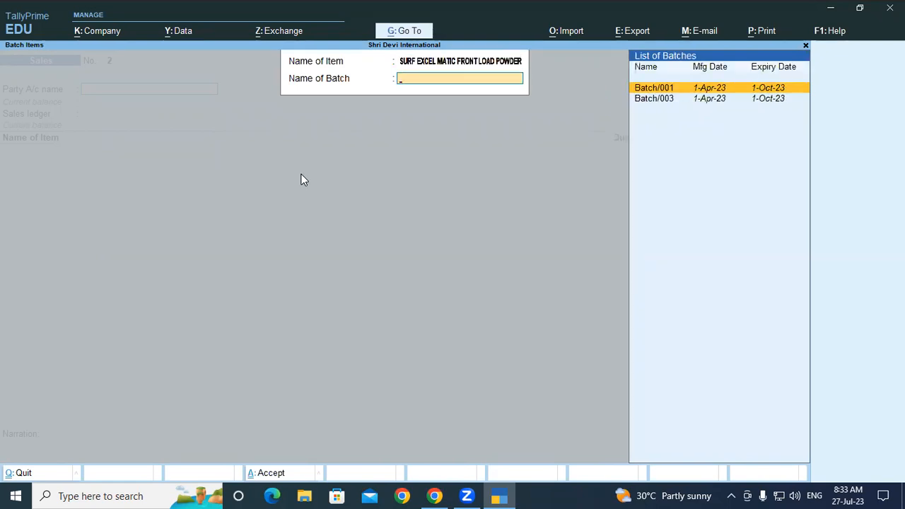
key("Return")
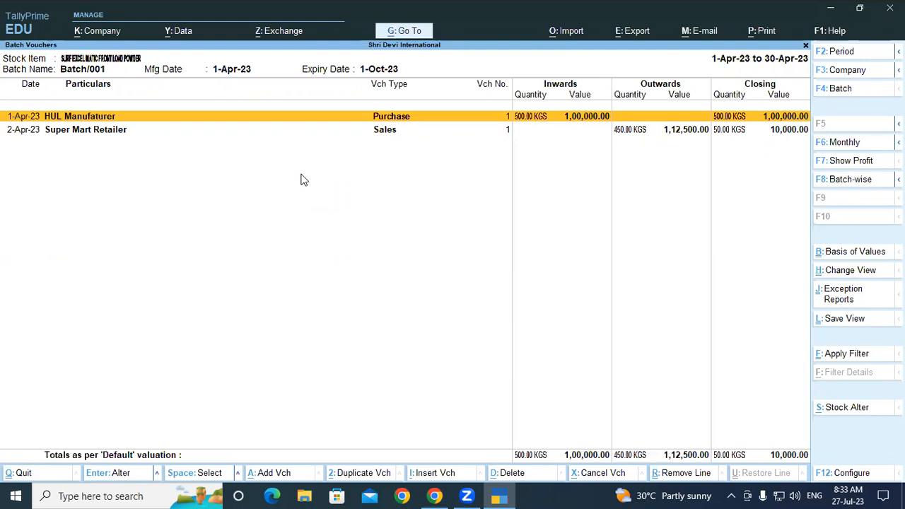
key("Down")
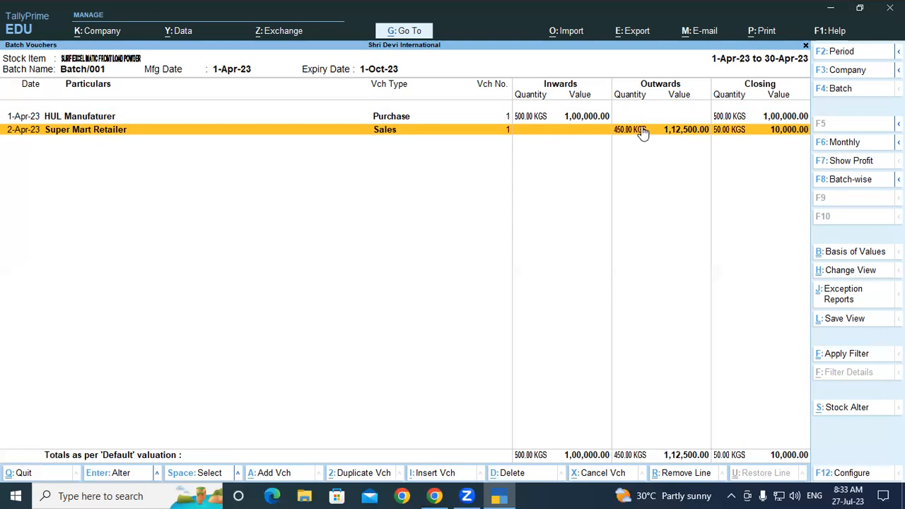
key("Escape")
key("Escape")
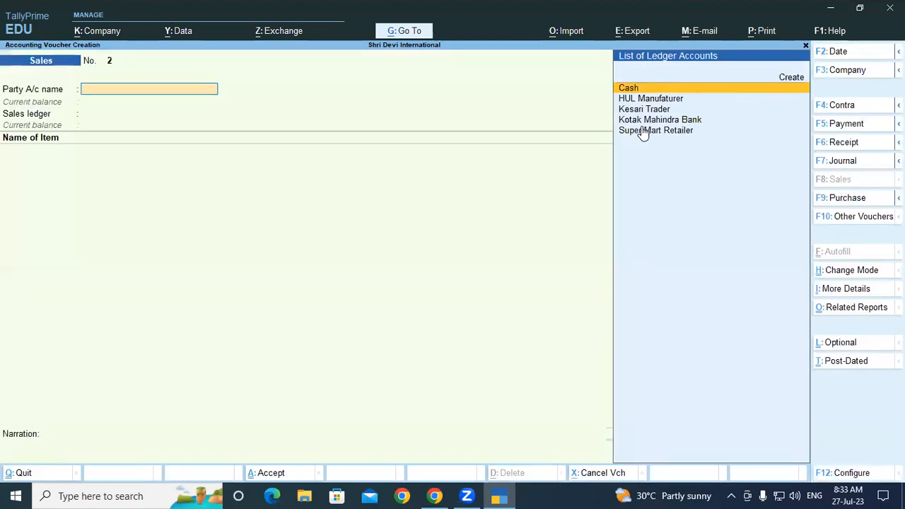
key("Escape")
key("y")
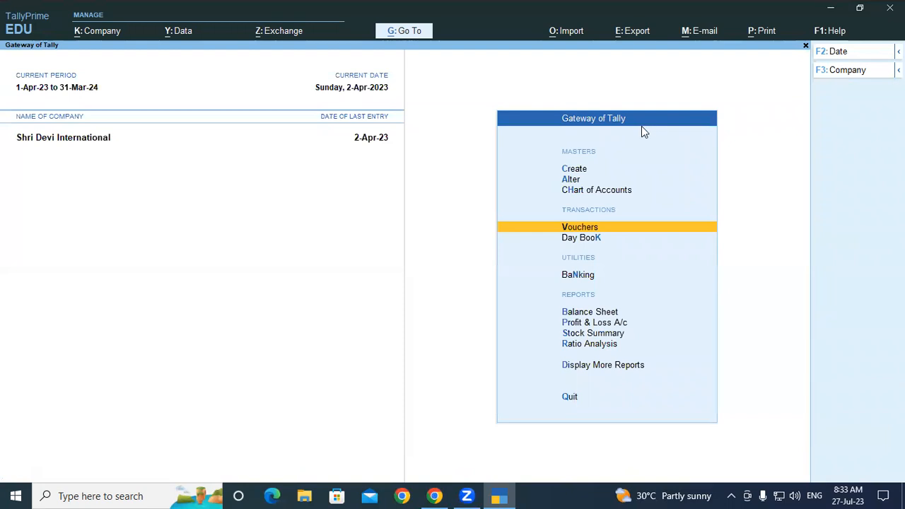
Reopen sales voucher 1 and examine the stock query for SURF EXCEL MATIC FRONT LOAD POWDER, including its purchases, sales and batch balances
key("Return")
key("Page_Up")
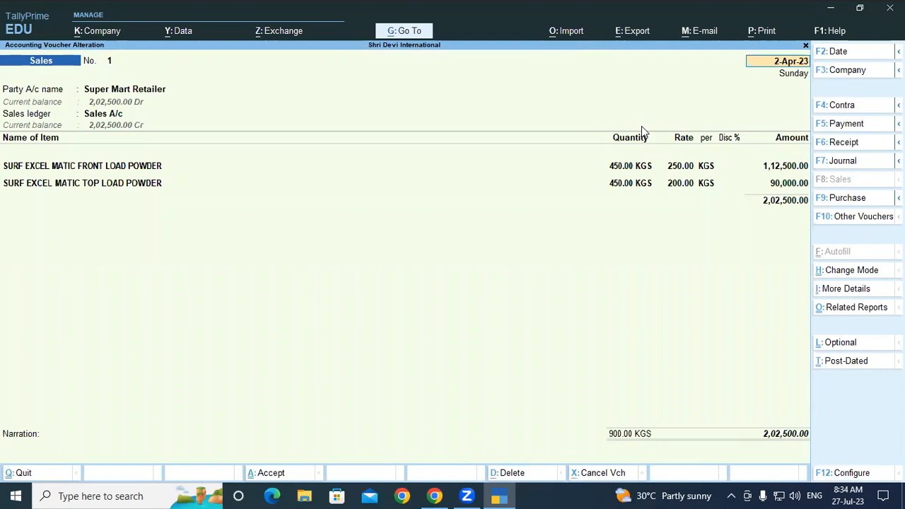
left_click(97, 165)
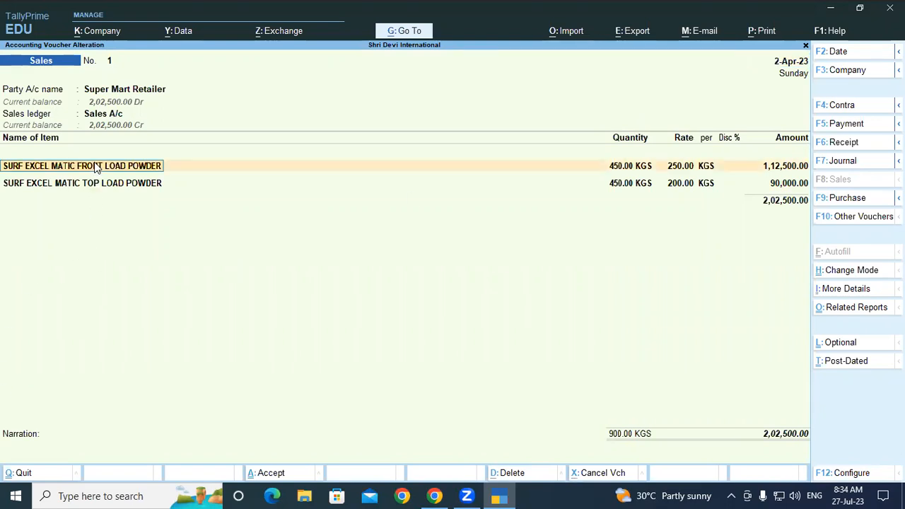
key("alt")
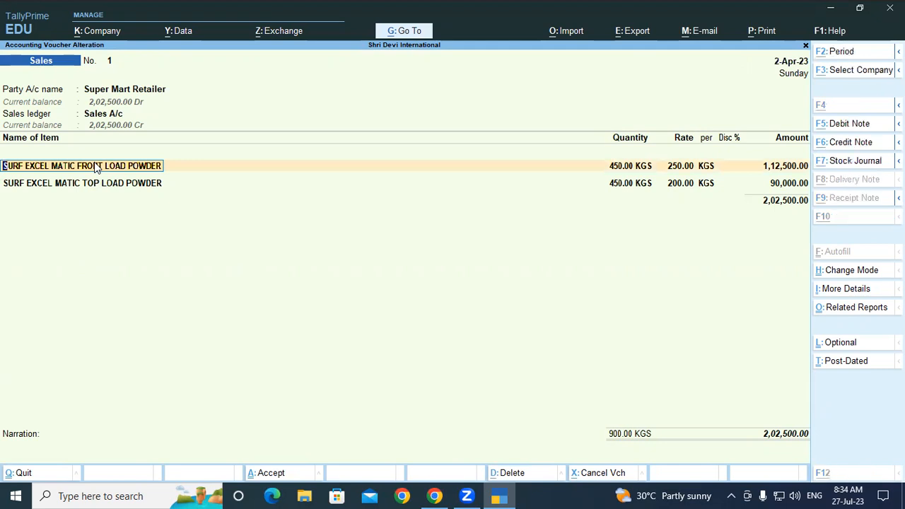
key("alt+s")
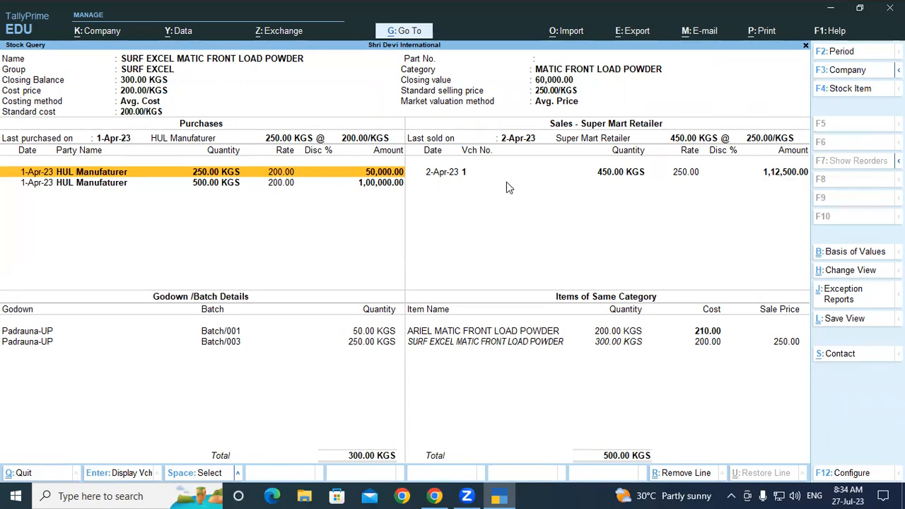
left_click(665, 177)
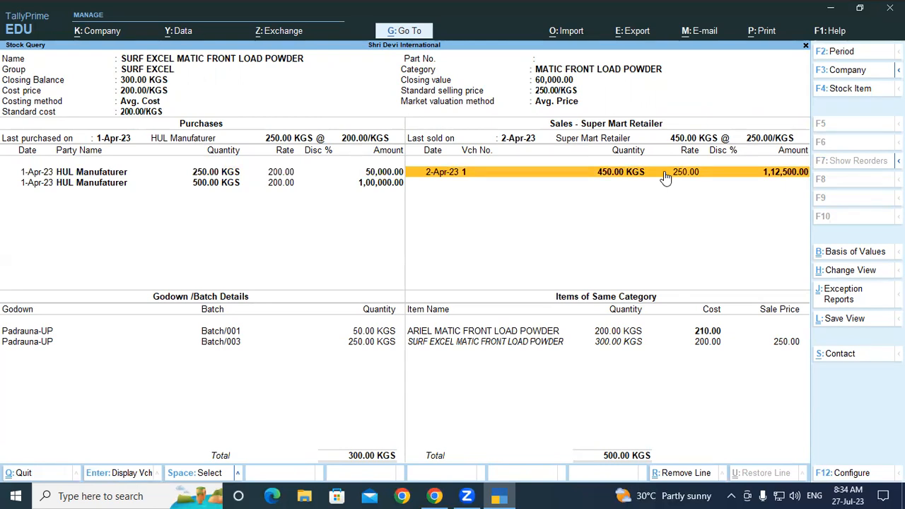
left_click(666, 172)
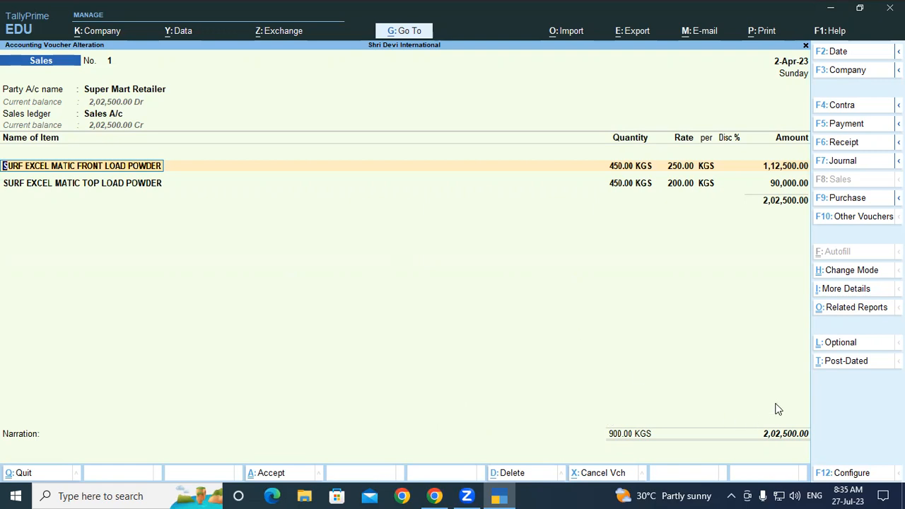
key("Return")
key("ctrl+a")
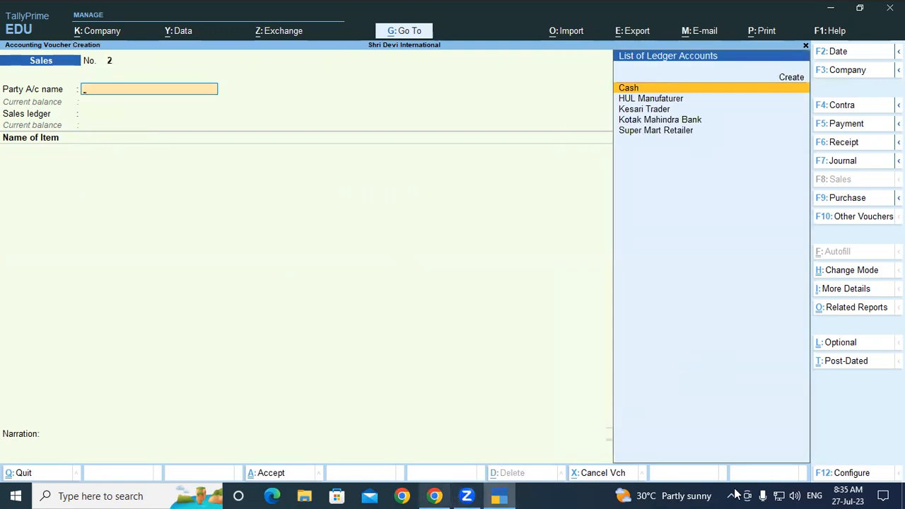
mouse_move(691, 494)
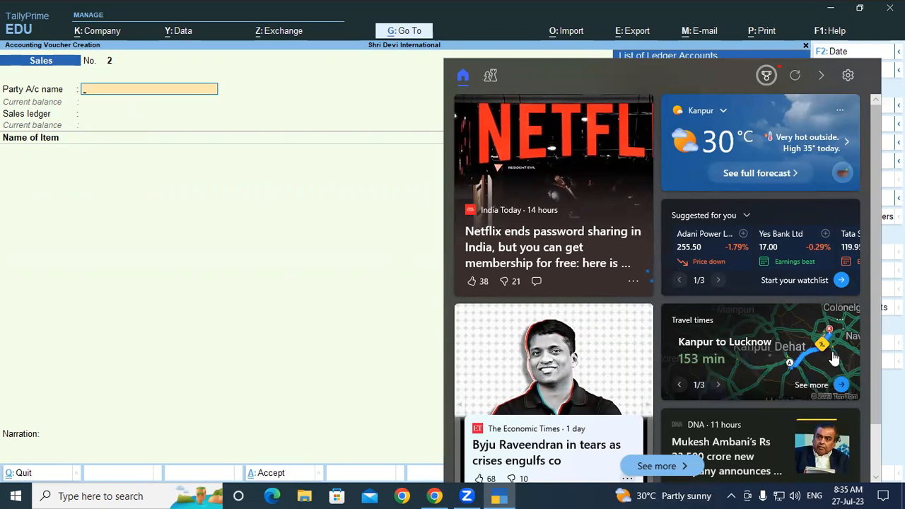
left_click(834, 359)
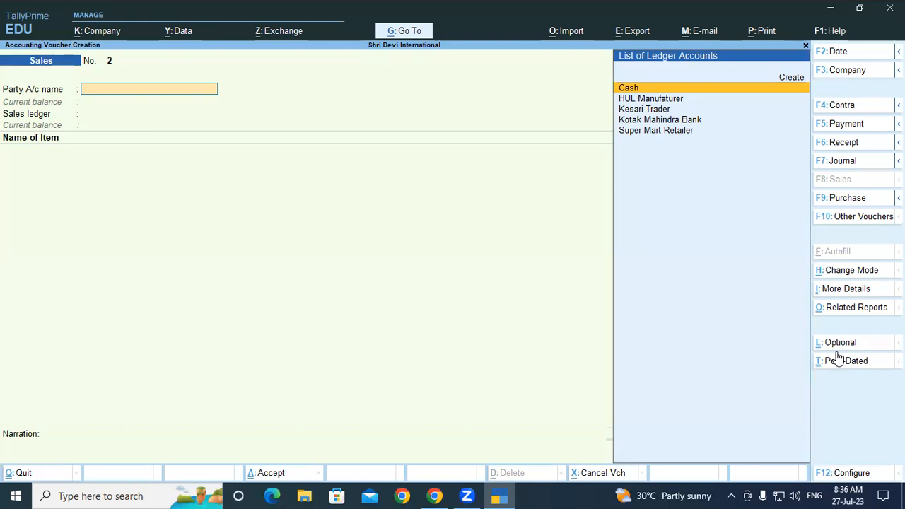
Start a new ledger named Shobha Stores from the party field of the new sales voucher, without an alias
key("alt+c")
type("S")
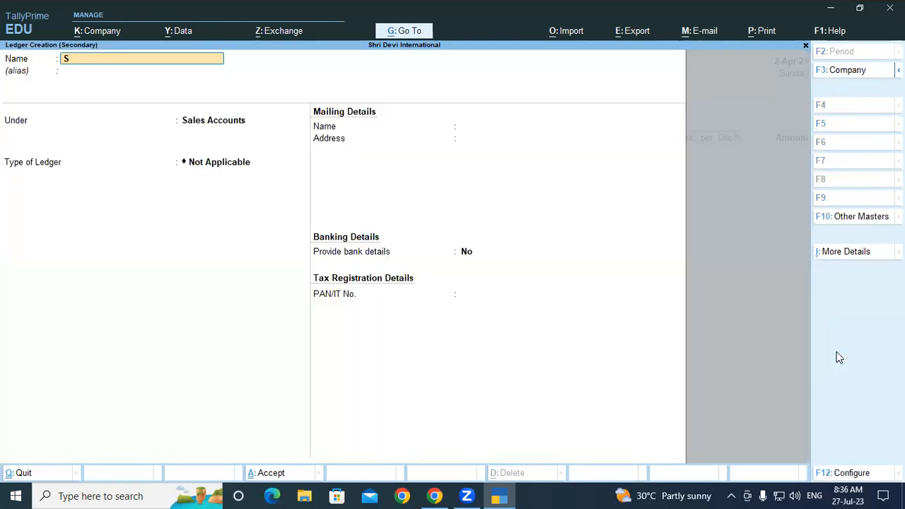
type("hobha")
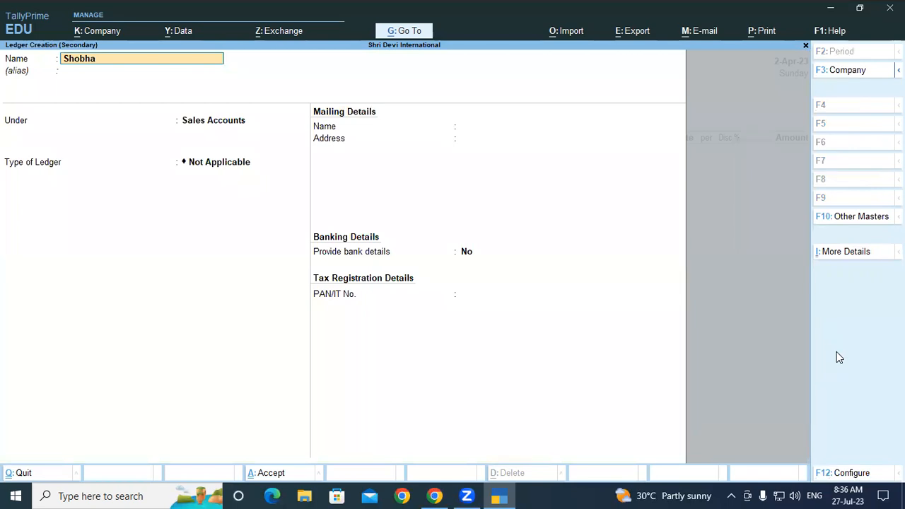
type(" Stores")
key("Return")
key("Return")
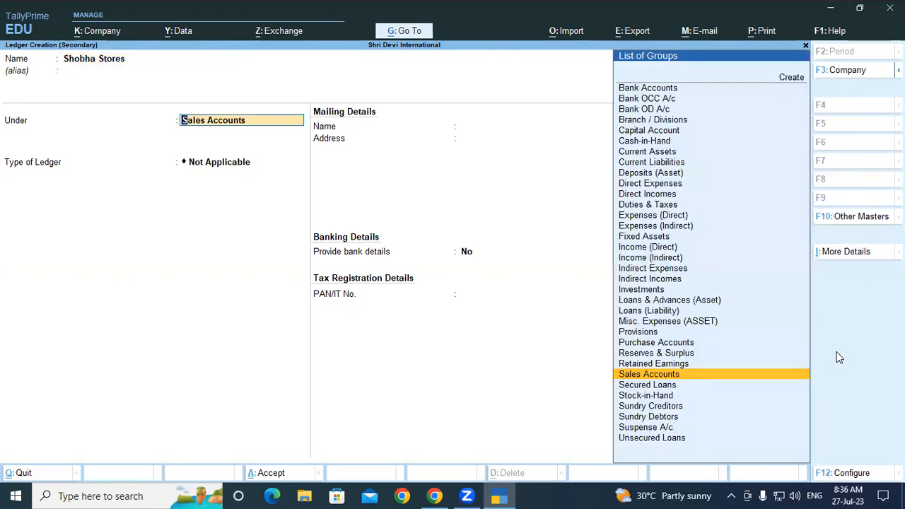
Save the Shobha Stores ledger under Sundry Debtors as the voucher's party, accepting blank dispatch details and the default party details
type("Su")
key("Up")
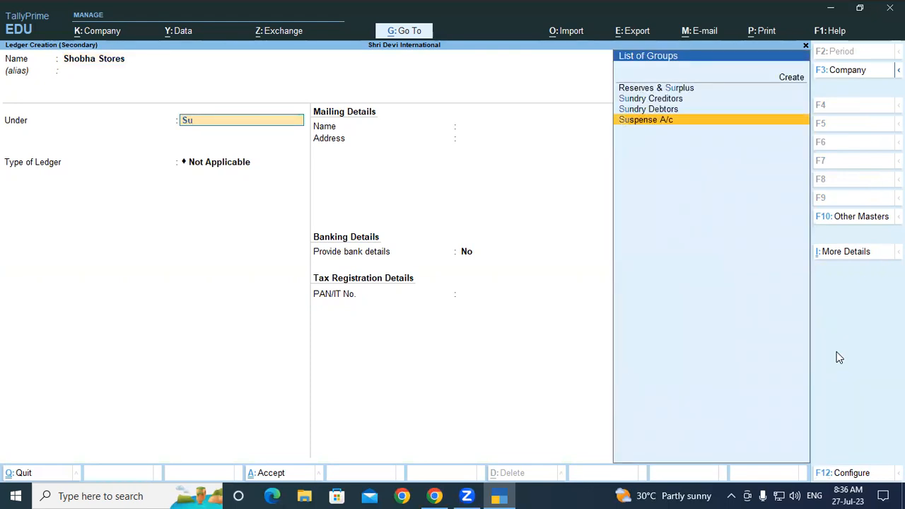
key("Up")
key("Return")
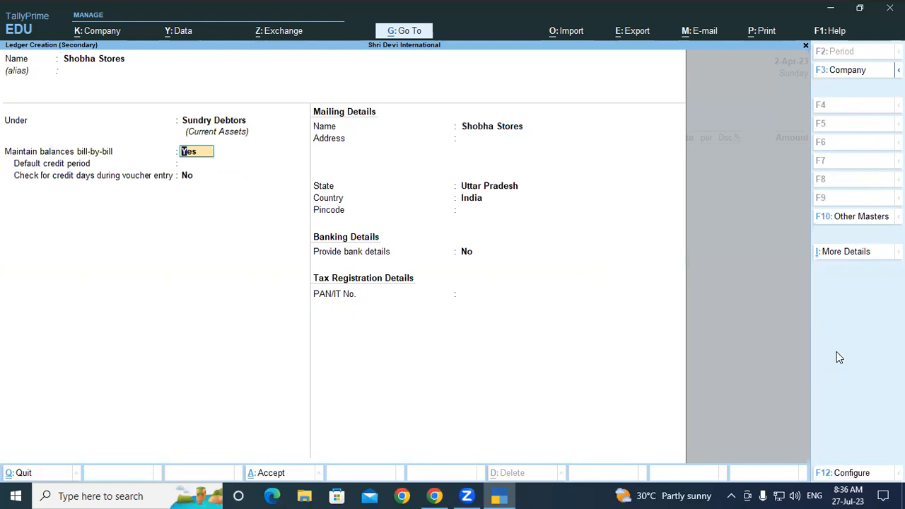
key("ctrl+a")
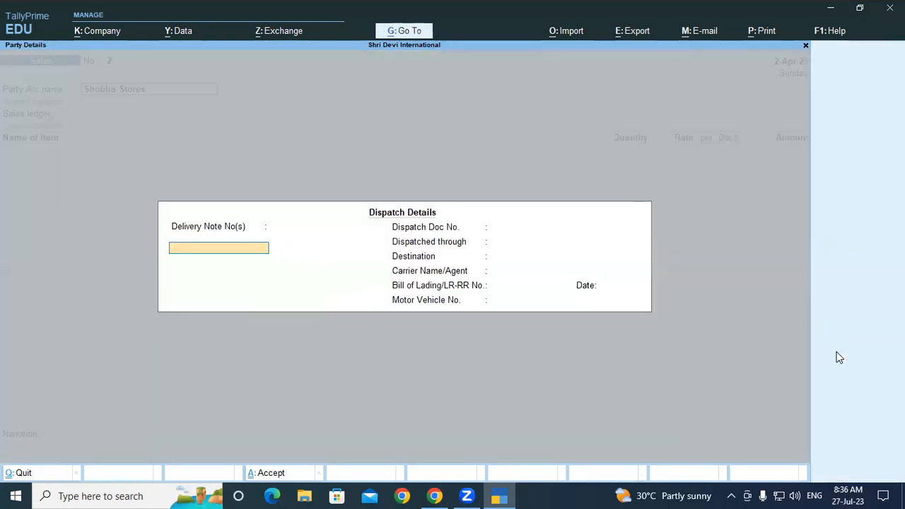
key("ctrl+a")
Set Sales A/c as the sales ledger for Shobha Stores, leaving the dispatch details blank and keeping the default party details
key("ctrl+a")
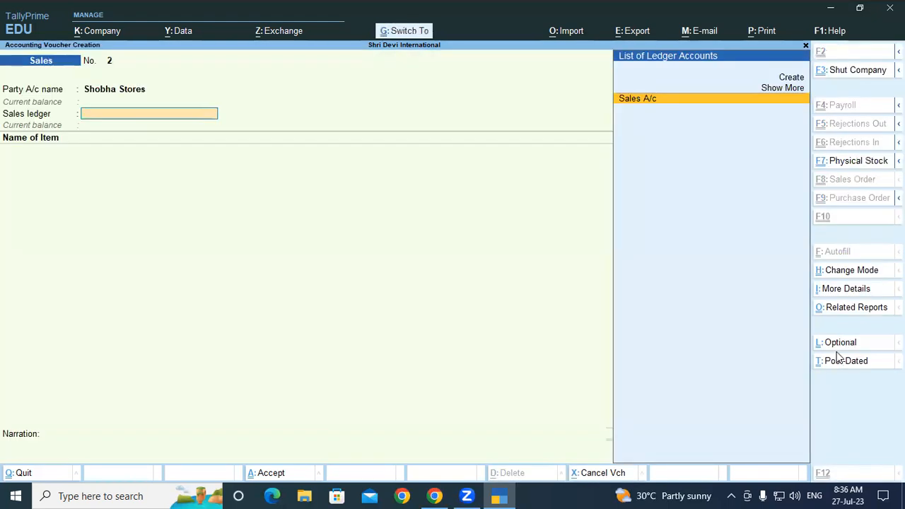
key("ctrl+a")
key("Escape")
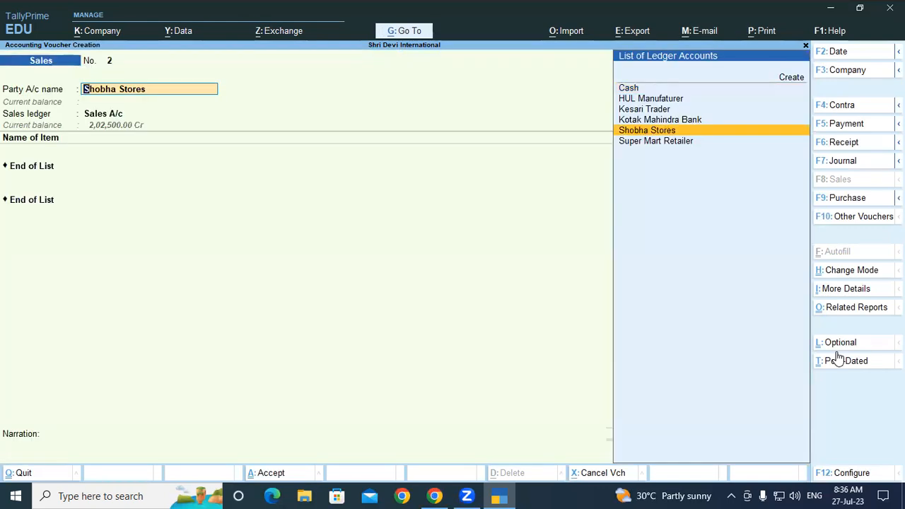
key("Return")
key("Return")
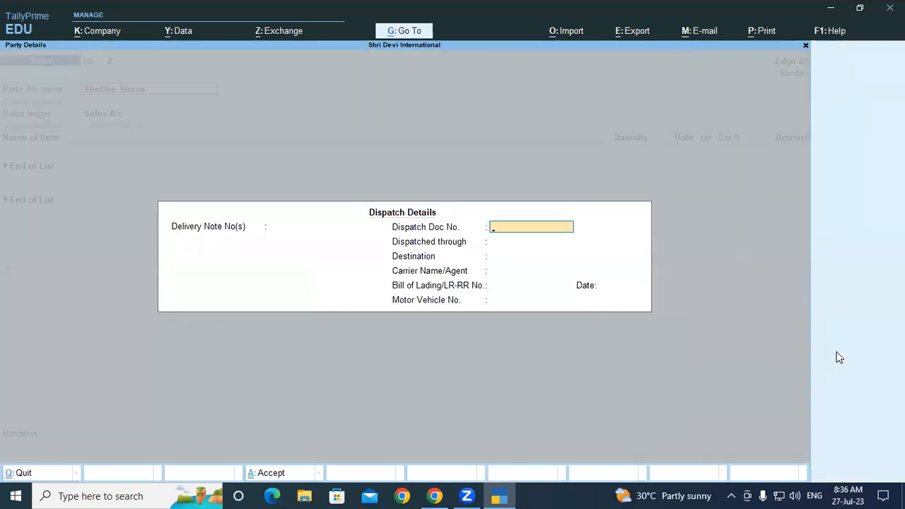
key("Return")
key("Return")
key("Return")
key("Return")
key("Return")
key("Return")
key("Return")
key("Return")
key("Return")
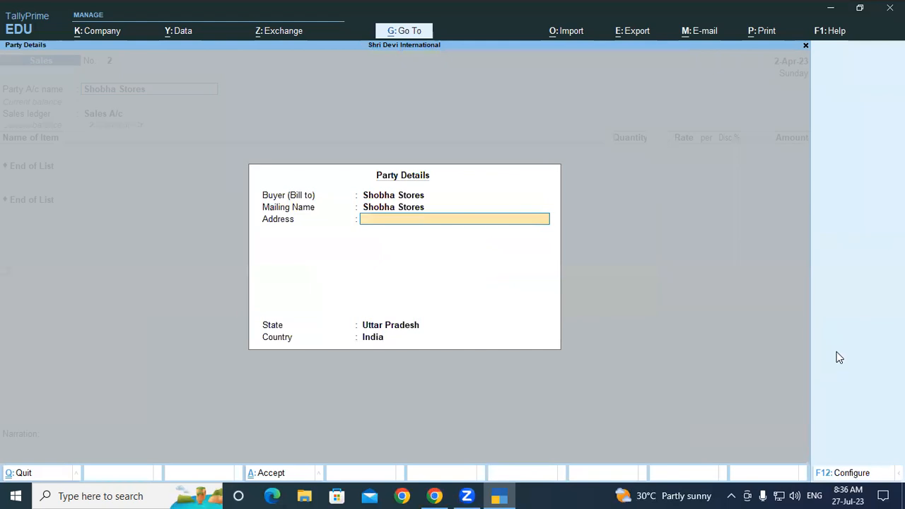
key("Return")
key("Return")
key("Return")
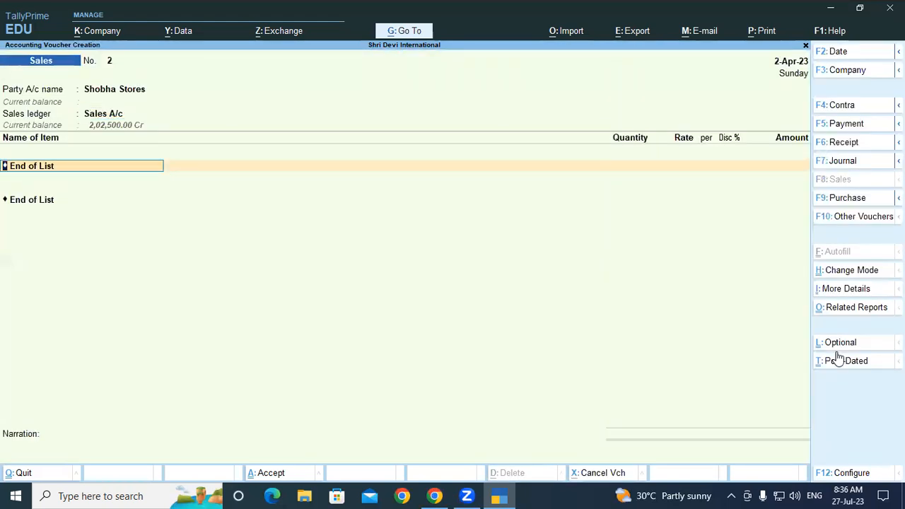
Add ARIEL MATIC FRONT LOAD POWDER to the sales voucher, allocated from godown Gkp-UP and Batch/007
type("Ari")
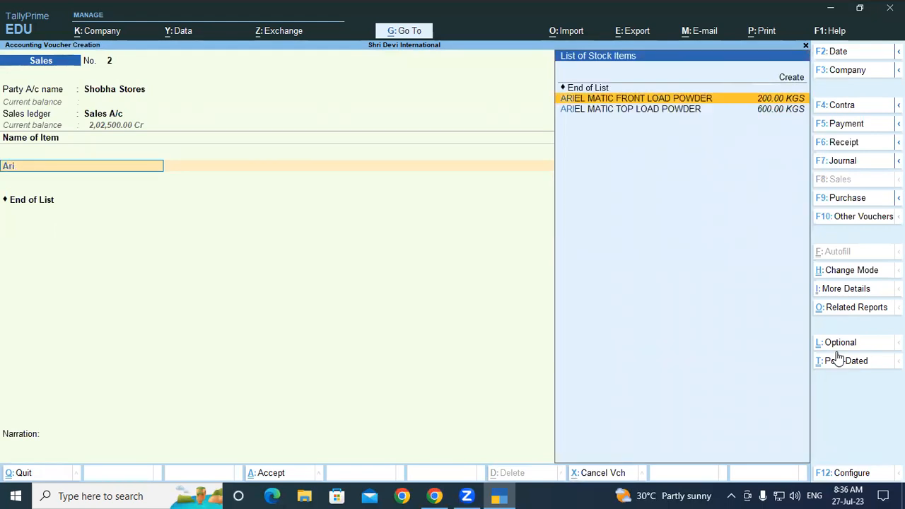
key("Return")
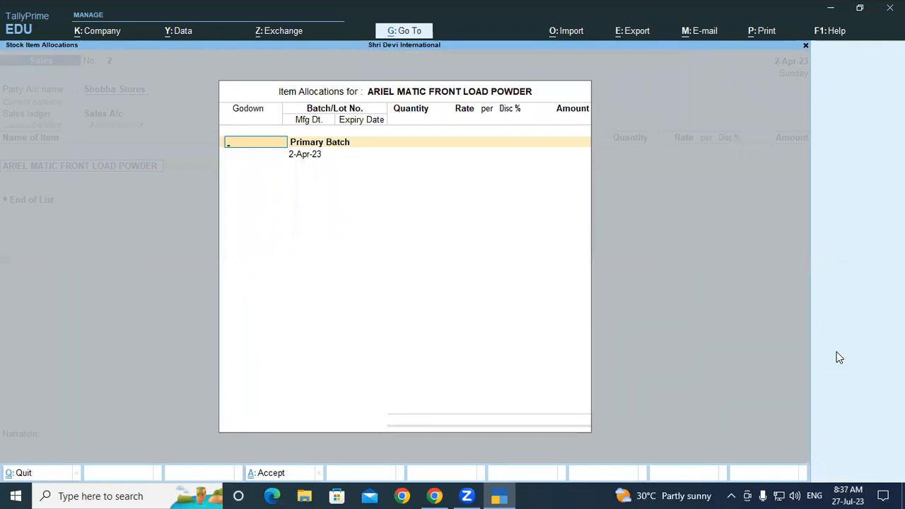
type("Gkp-UP")
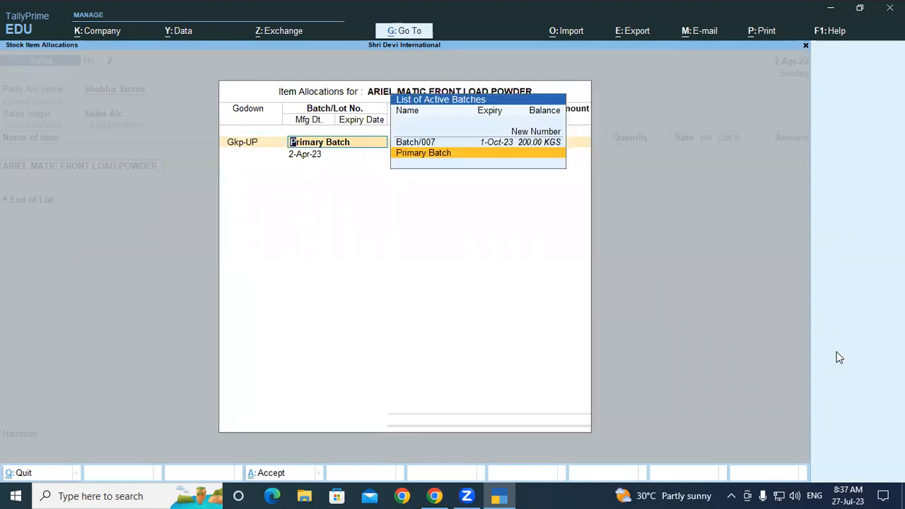
key("Up")
key("Return")
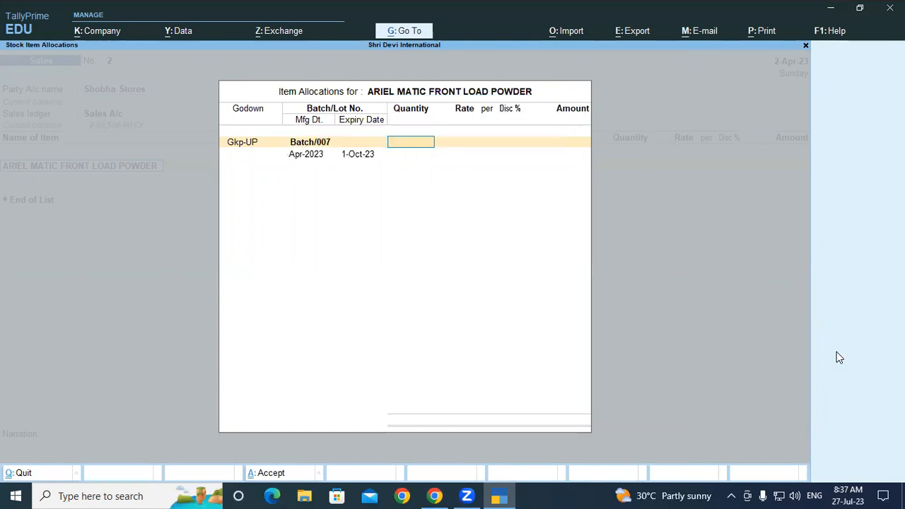
Enter 160 KGS at a rate of 260 for the Batch/007 allocation, keeping its manufacturing and expiry dates
type("160")
key("Return")
type("260")
key("Return")
key("Return")
key("Return")
key("Return")
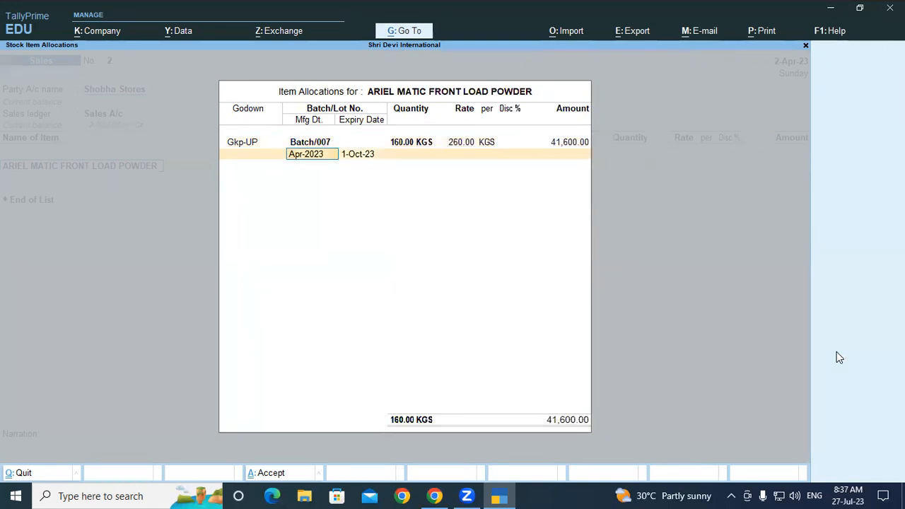
key("Return")
key("Return")
key("Return")
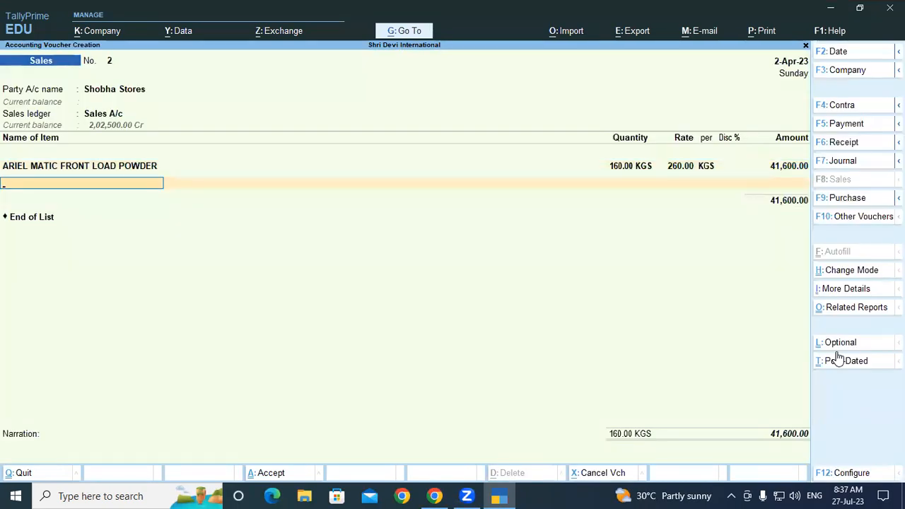
Add ARIEL MATIC TOP LOAD POWDER as the second item, allocated from godown Gkp-UP and Batch/008
type("Ari")
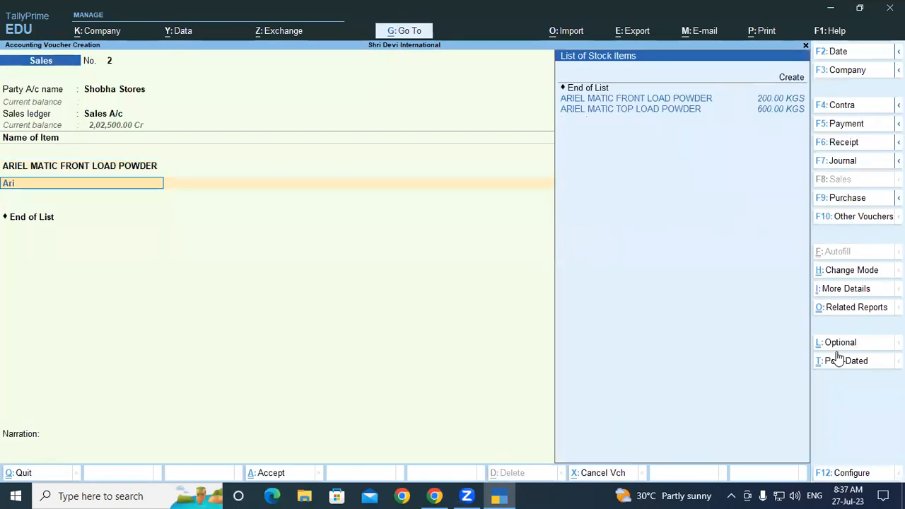
key("Down")
key("Return")
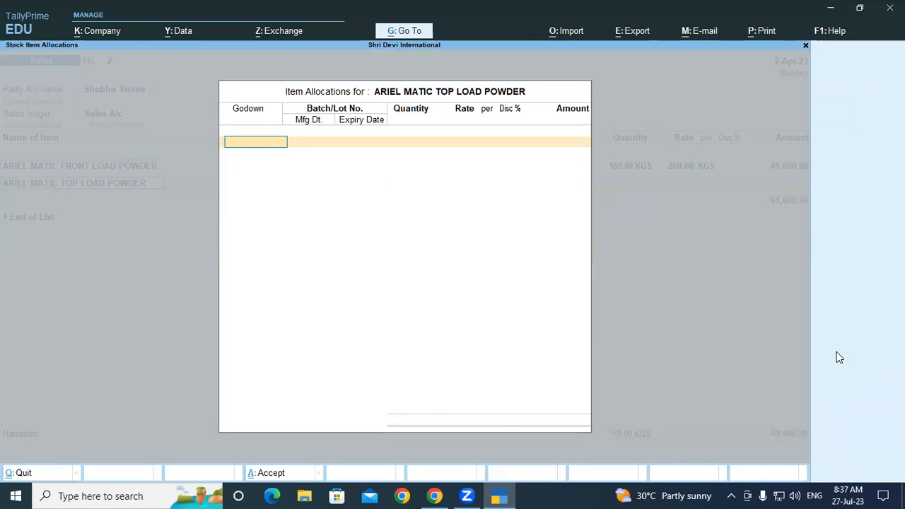
type("G")
key("Return")
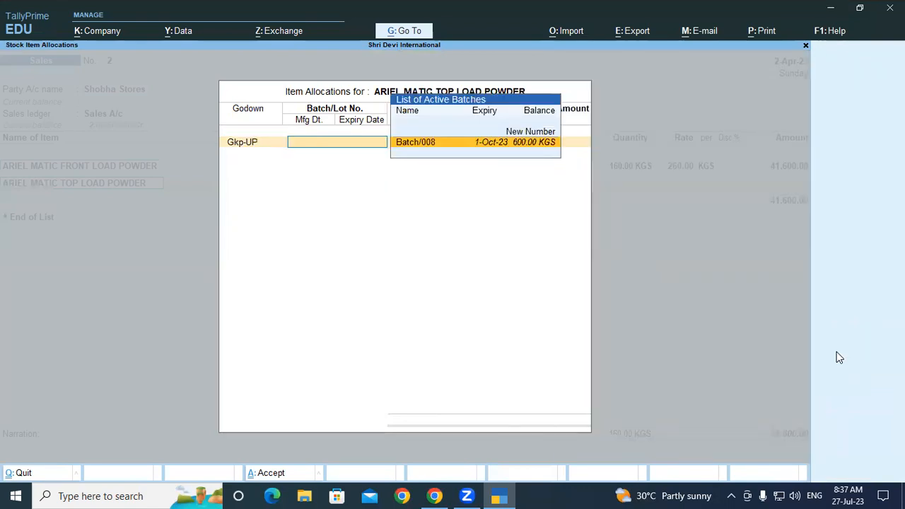
key("Return")
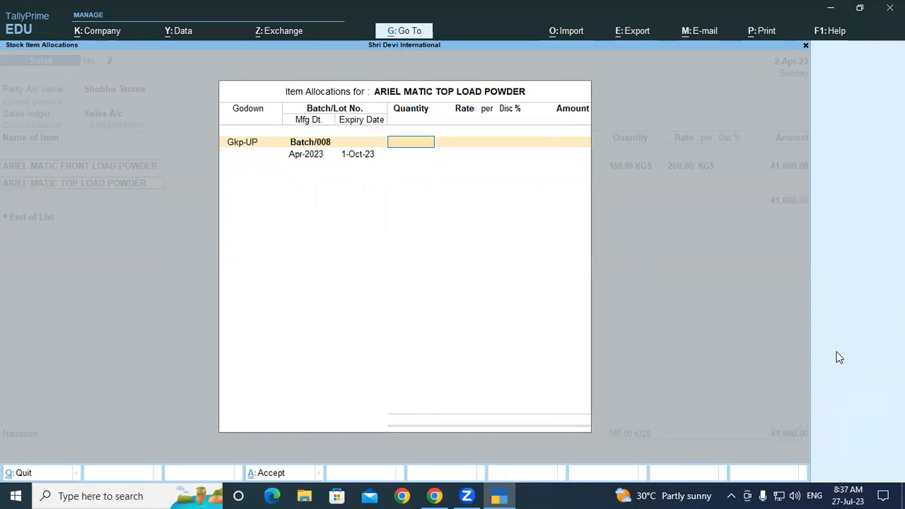
Enter 15 KGS at a rate of 200 for the Batch/008 allocation and finish the item list
type("15")
key("Return")
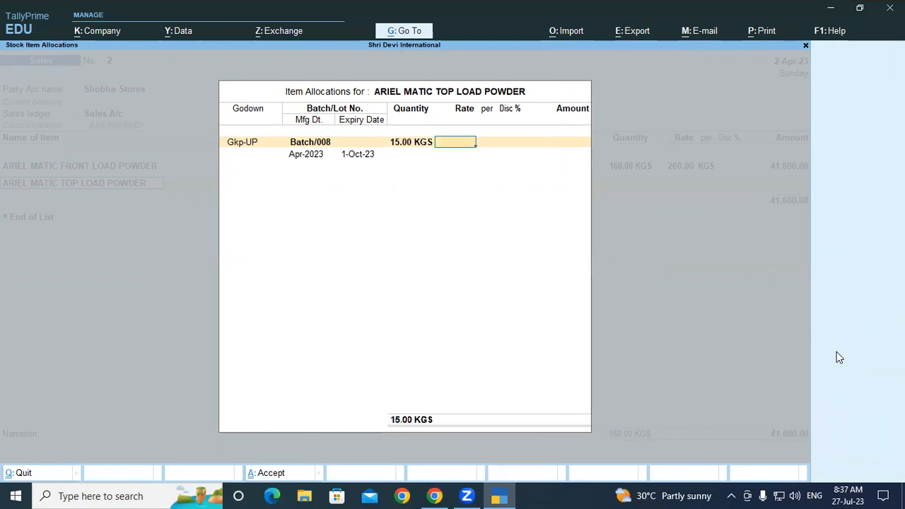
type("200")
key("Return")
key("Return")
key("Return")
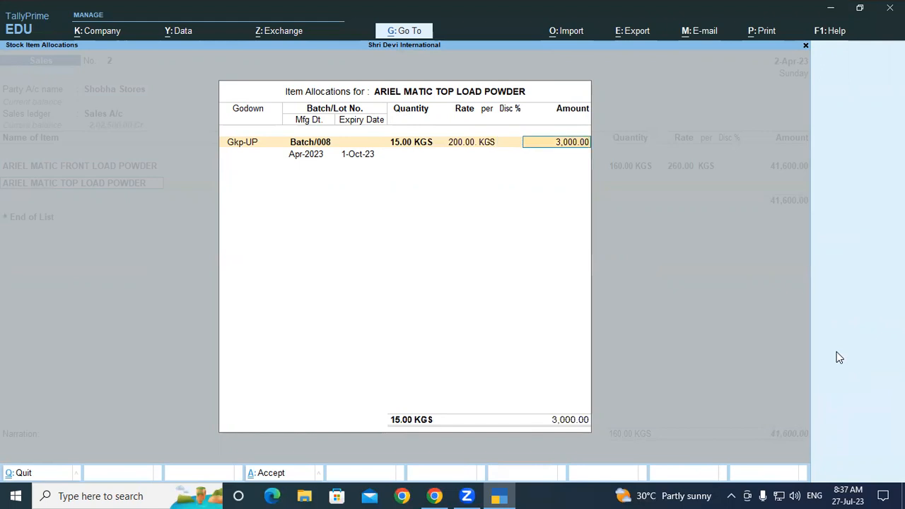
key("Return")
key("Return")
Save the sales voucher with the full amount under New Ref 2 and a blank narration
key("Return")
key("Return")
key("Return")
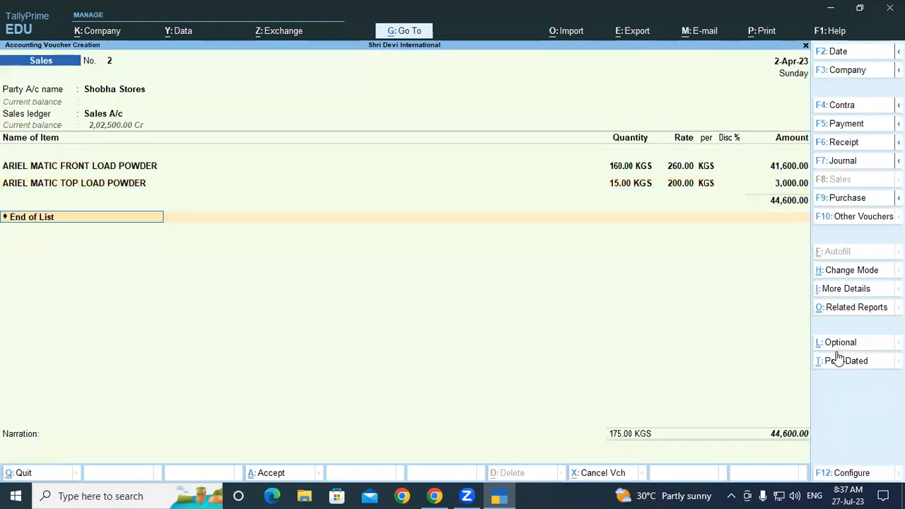
key("Return")
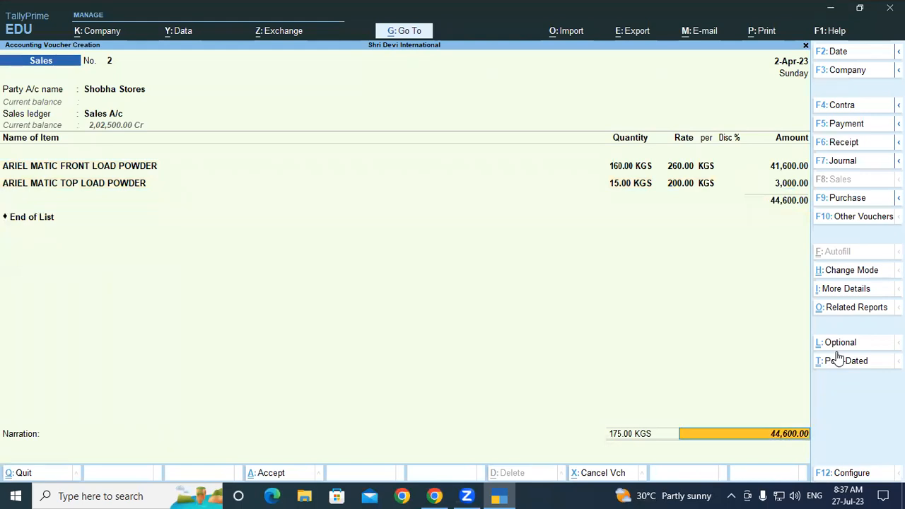
key("Return")
key("Return")
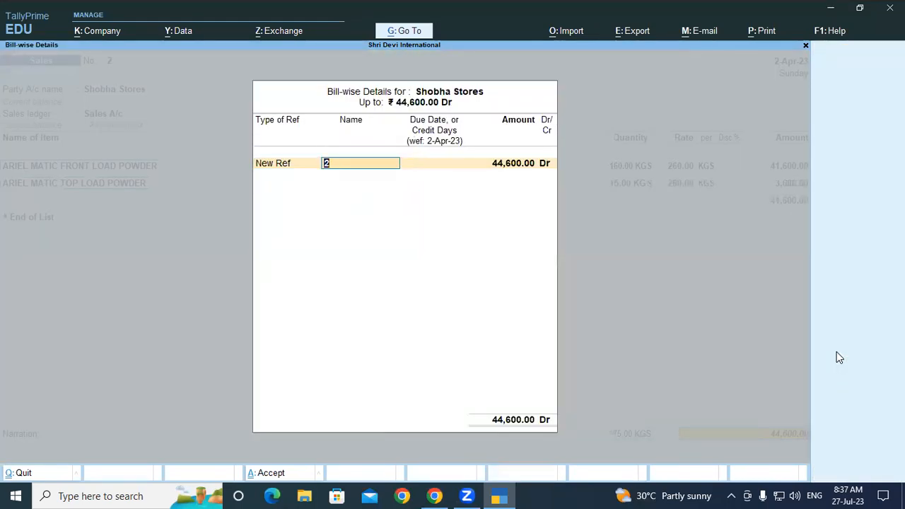
key("Return")
key("Return")
key("Return")
key("Return")
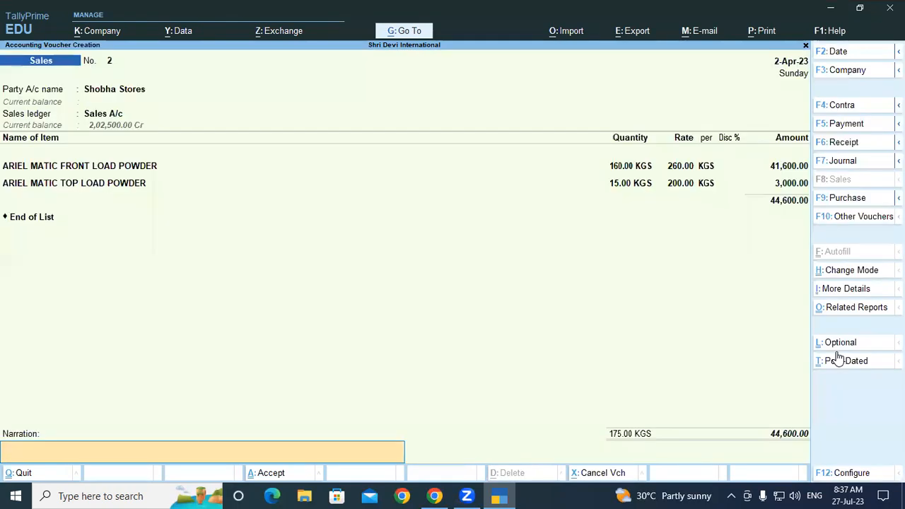
key("Return")
key("Return")
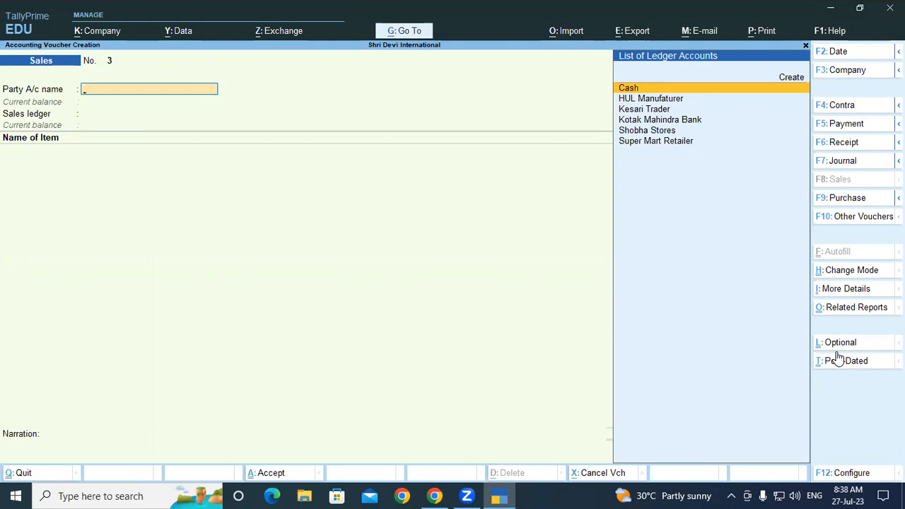
Start a receipt voucher with Shobha Stores as the credited ledger
key("F6")
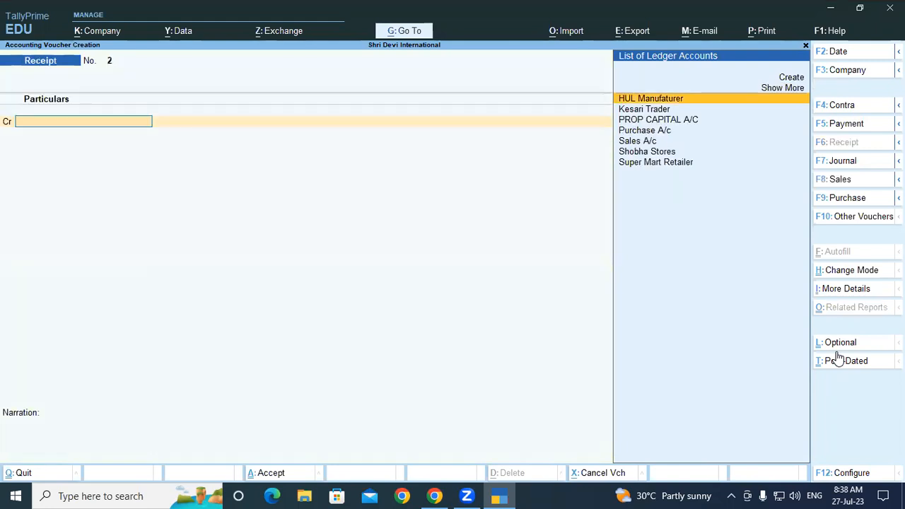
type("sho")
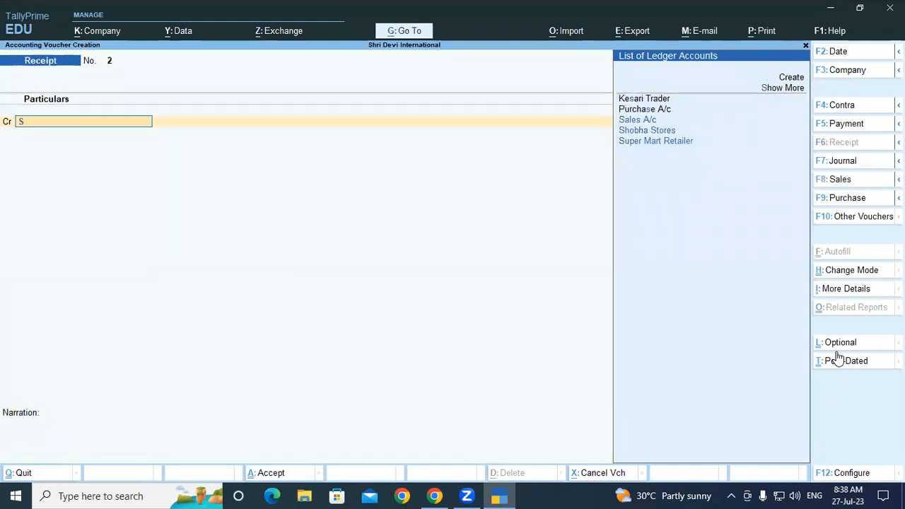
key("Return")
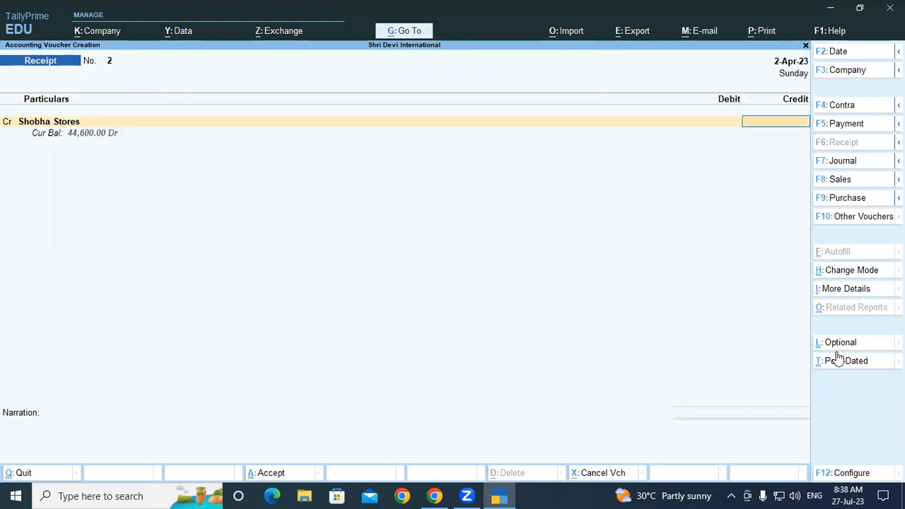
key("BackSpace")
key("Return")
Configure the receipt voucher to preallocate bills for Payment/Receipt/Journal Vouchers
key("F12")
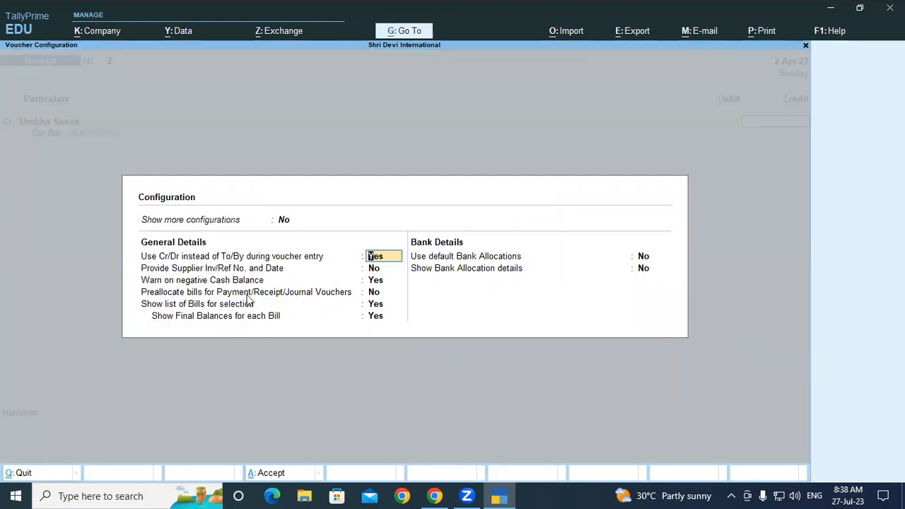
left_click(380, 294)
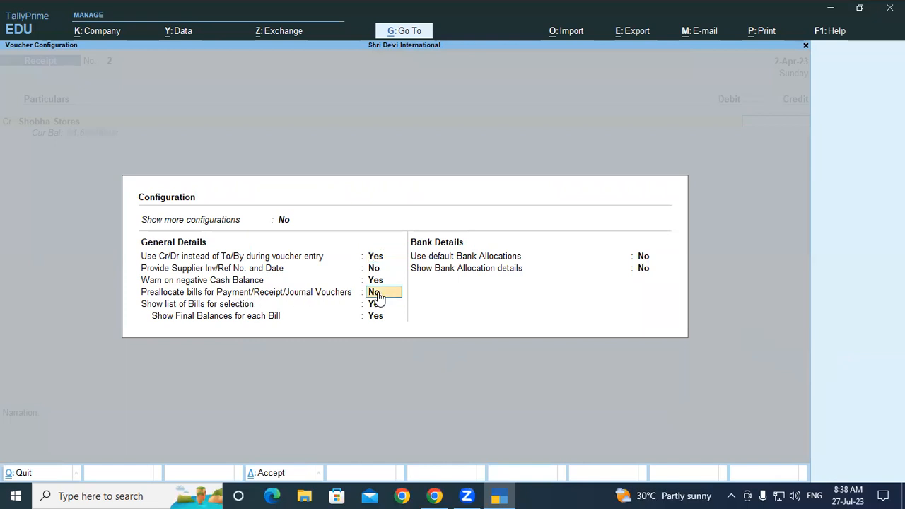
type("y")
key("Return")
key("ctrl+a")
Reselect Shobha Stores and allocate the receipt as Agst Ref to pending bill 2 for 44,600.00
key("BackSpace")
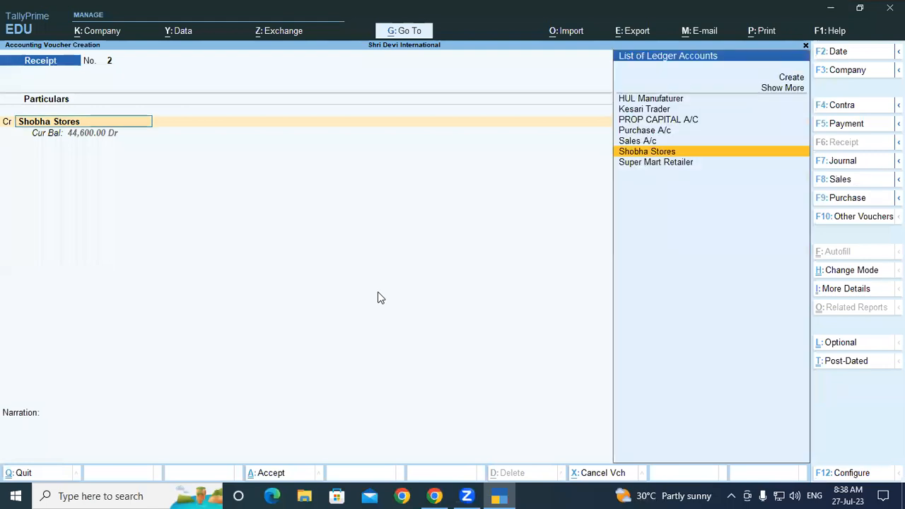
key("Return")
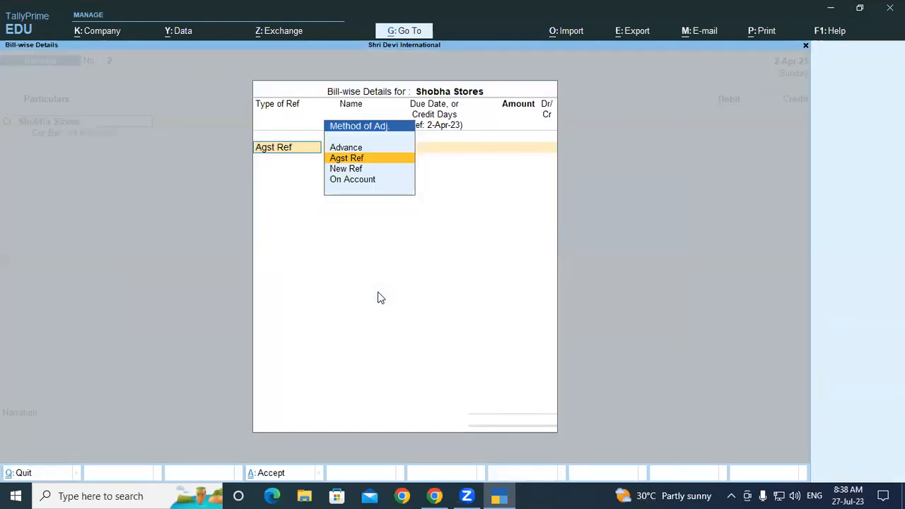
key("Return")
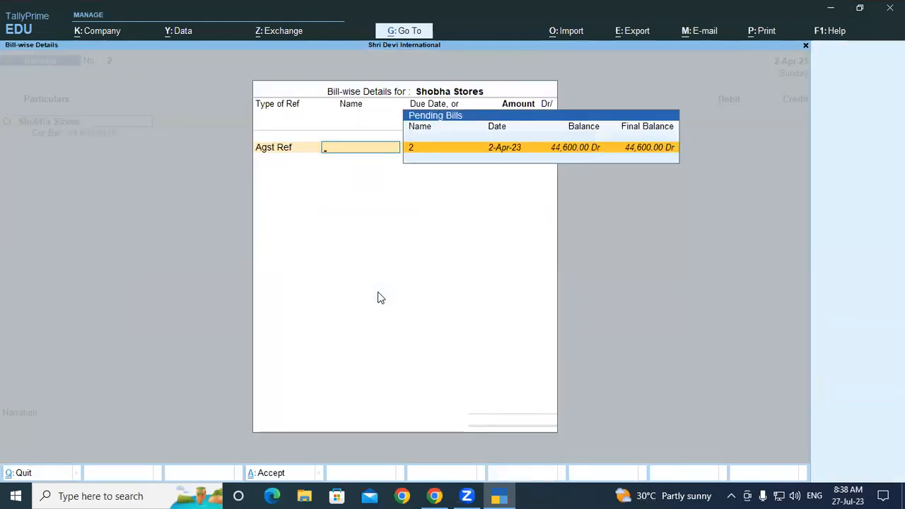
key("Return")
key("Return")
Debit Cash for the full receipt amount and save the receipt voucher with a blank narration
key("Return")
key("Return")
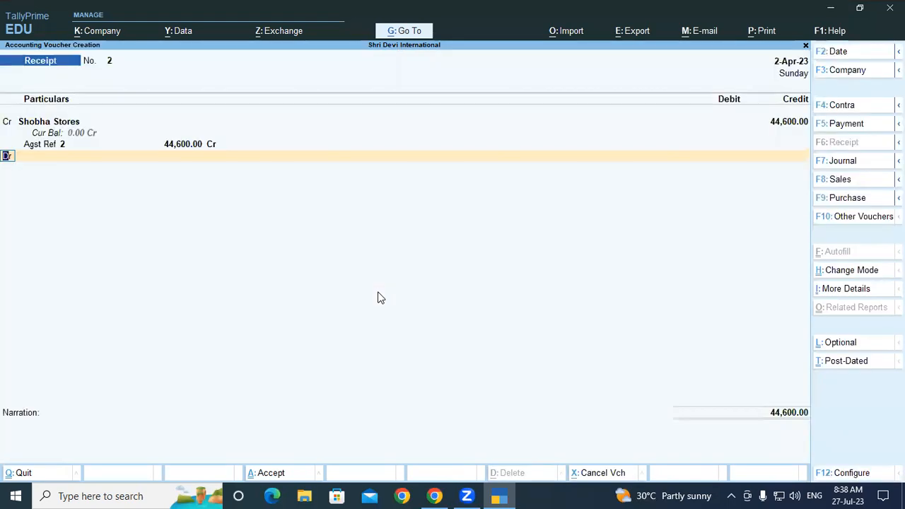
key("Return")
type("Ko")
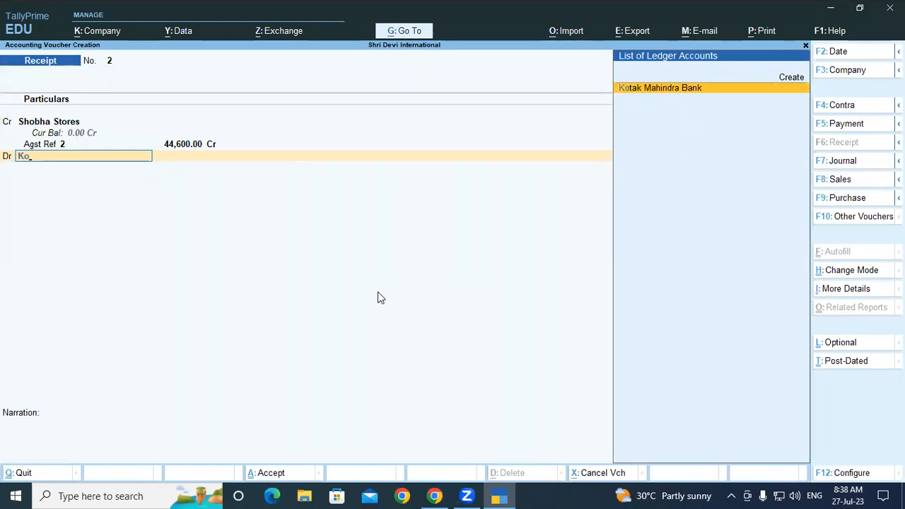
key("BackSpace")
key("BackSpace")
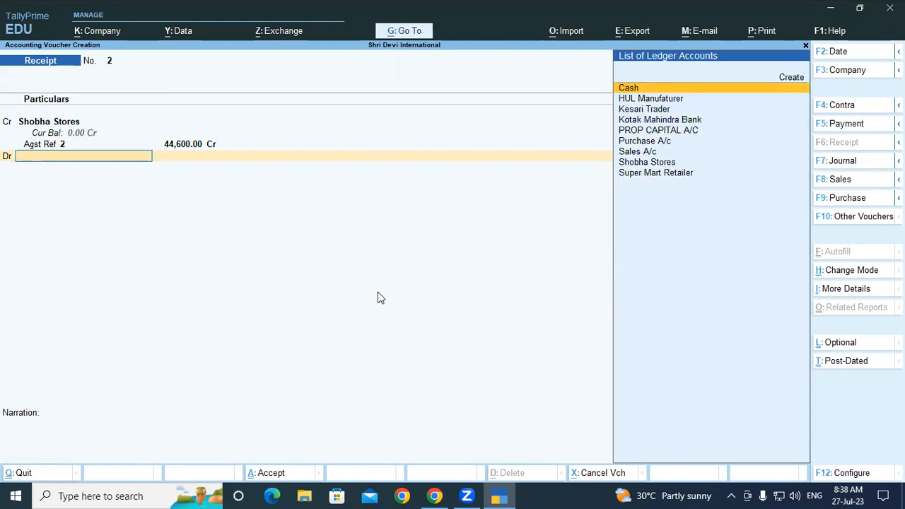
key("Return")
key("Return")
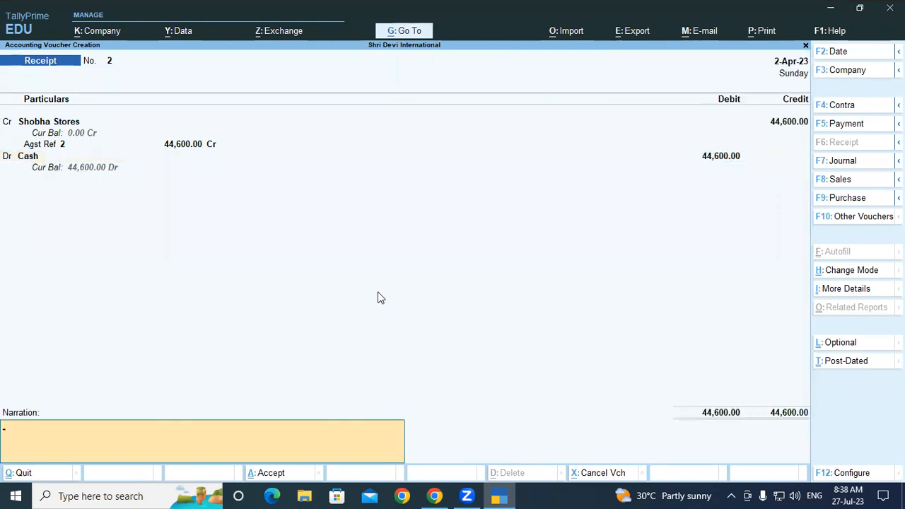
key("Return")
key("Return")
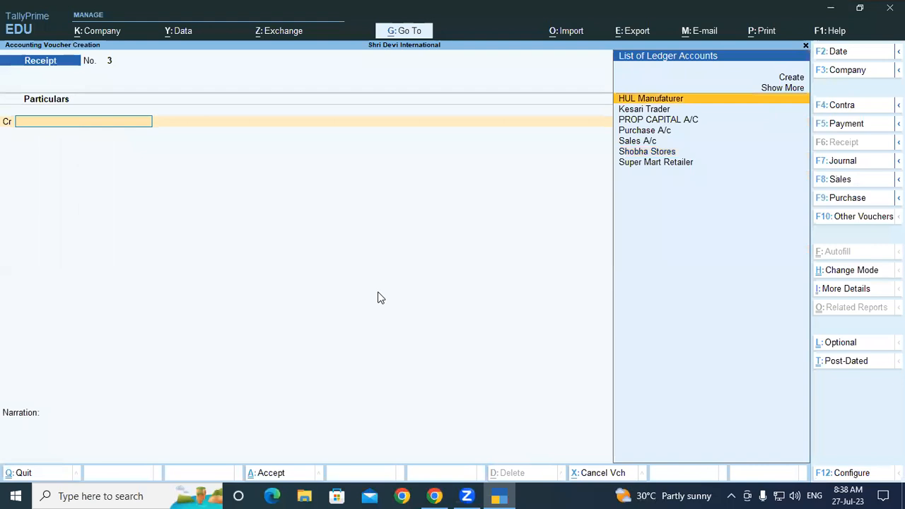